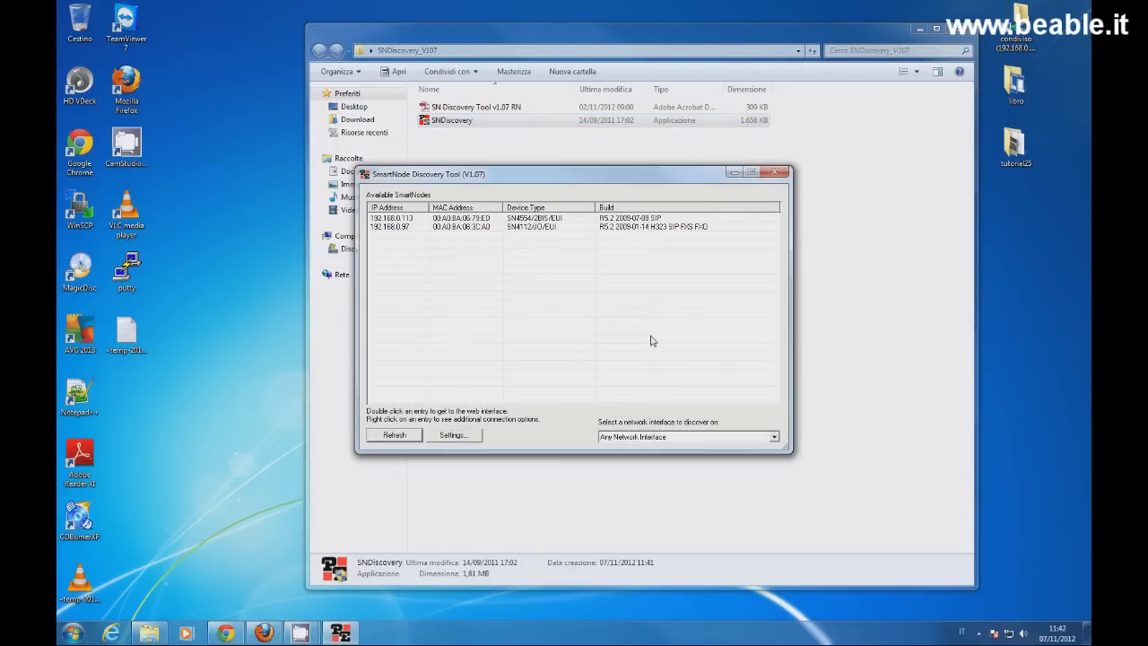
# Step: Select the SN4112 gateway at 192.168.0.97 in the Available SmartNodes list
pyautogui.click(525, 228)
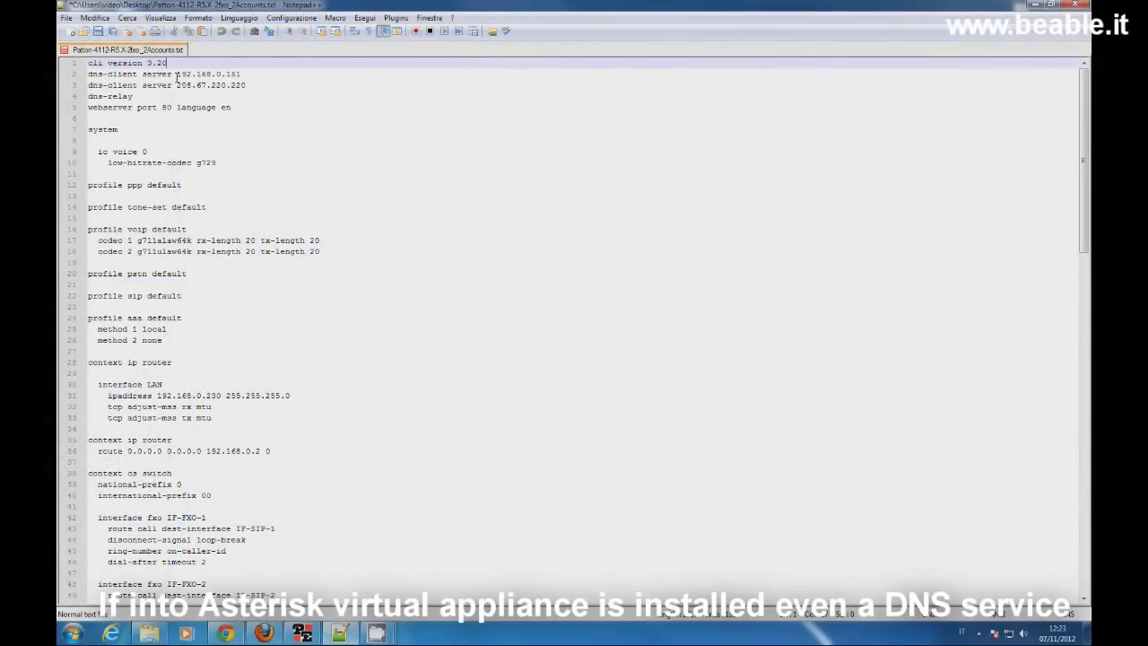
# Step: Mark the DNS server on line 2, then enter 192.168.0.230 and netmask 255.255.255.0 on line 31
pyautogui.click(176, 74)
pyautogui.moveTo(177, 74); pyautogui.dragTo(243, 75)
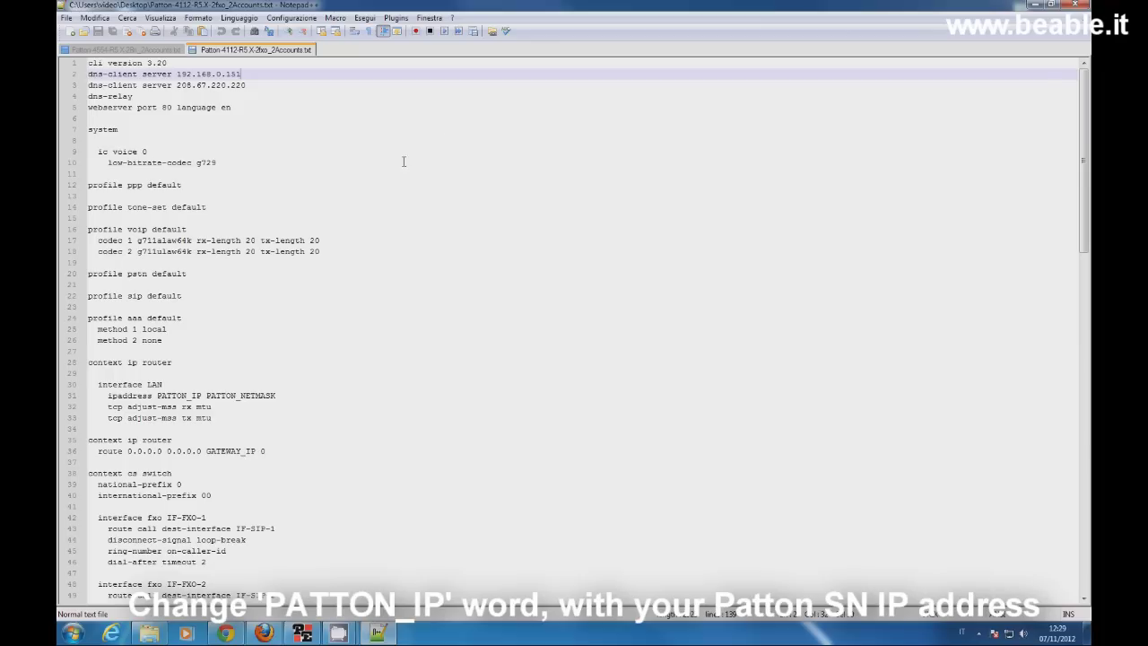
pyautogui.scroll(-1, 333, 299)
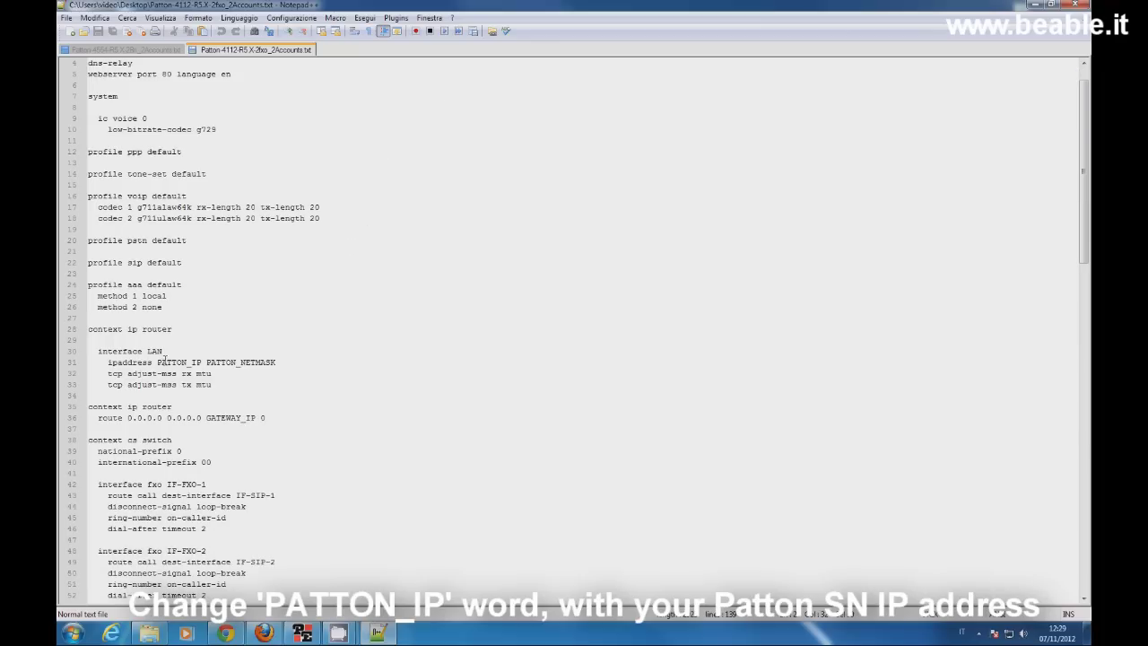
pyautogui.moveTo(157, 362); pyautogui.dragTo(203, 362)
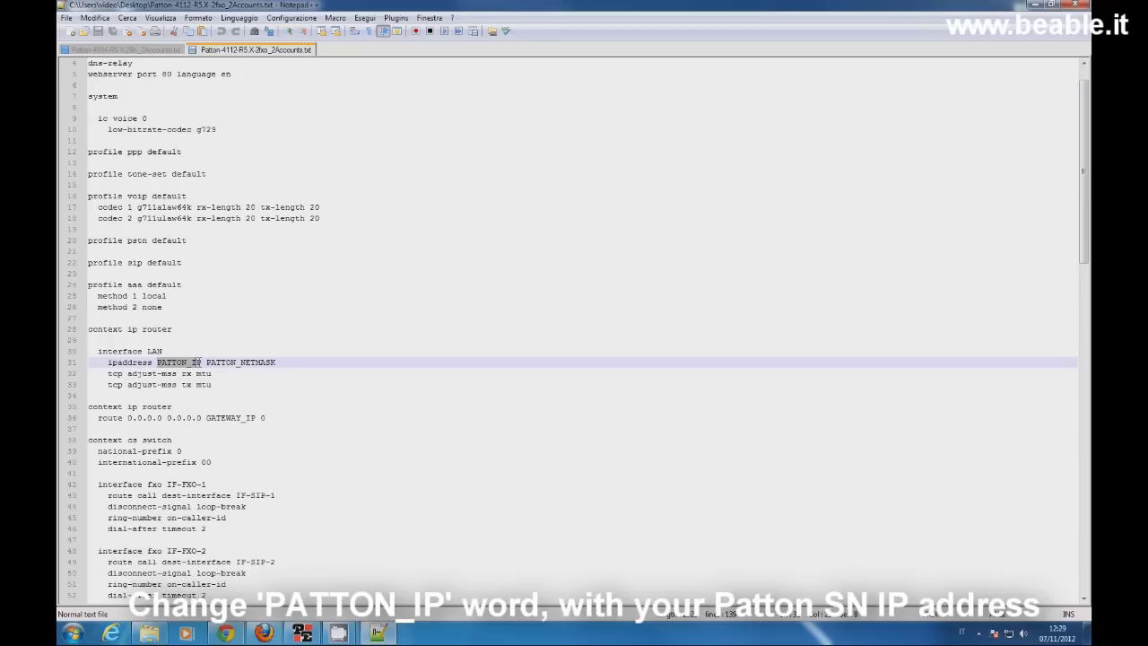
pyautogui.write('192.16')
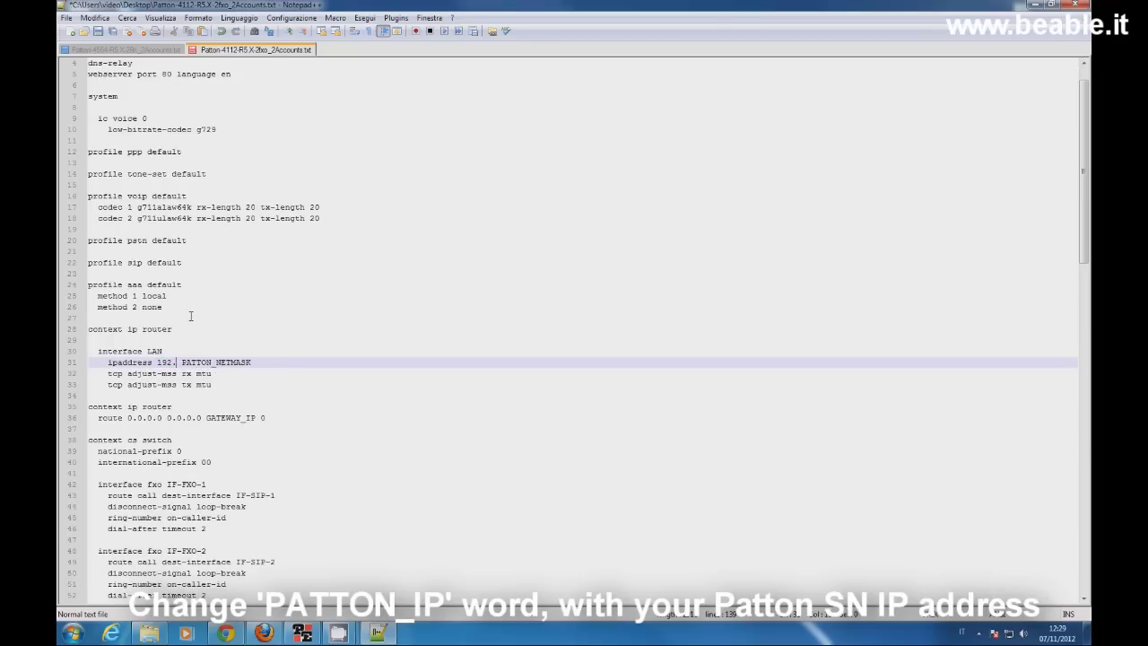
pyautogui.write('8.0.')
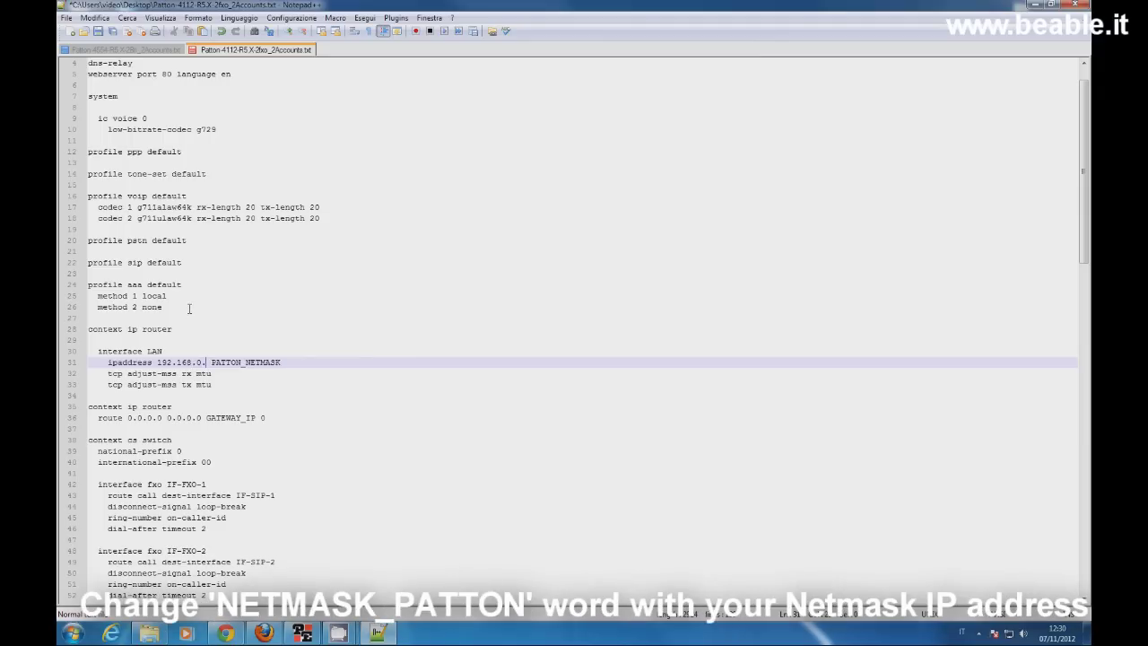
pyautogui.write('230')
pyautogui.doubleClick(269, 360)
pyautogui.write('2')
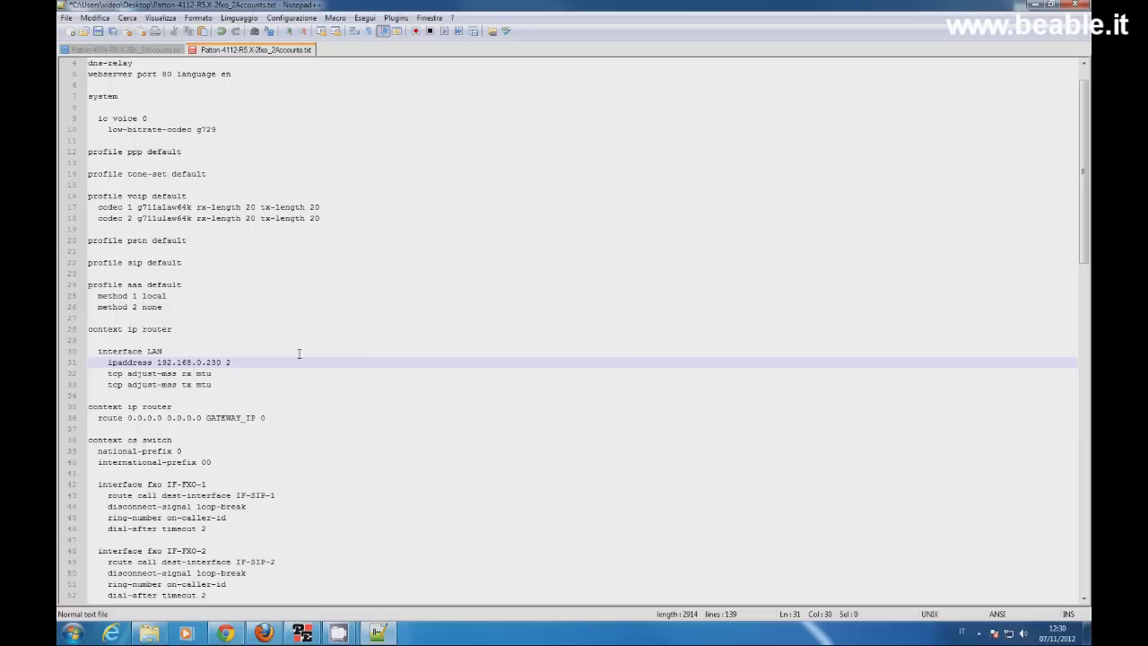
pyautogui.write('55.255.255.0')
# Step: Replace GATEWAY_IP with 192.168.0.2, and ASTERISK_IP on lines 57 and 64 with 192.168.0.151
pyautogui.moveTo(207, 418); pyautogui.dragTo(257, 418)
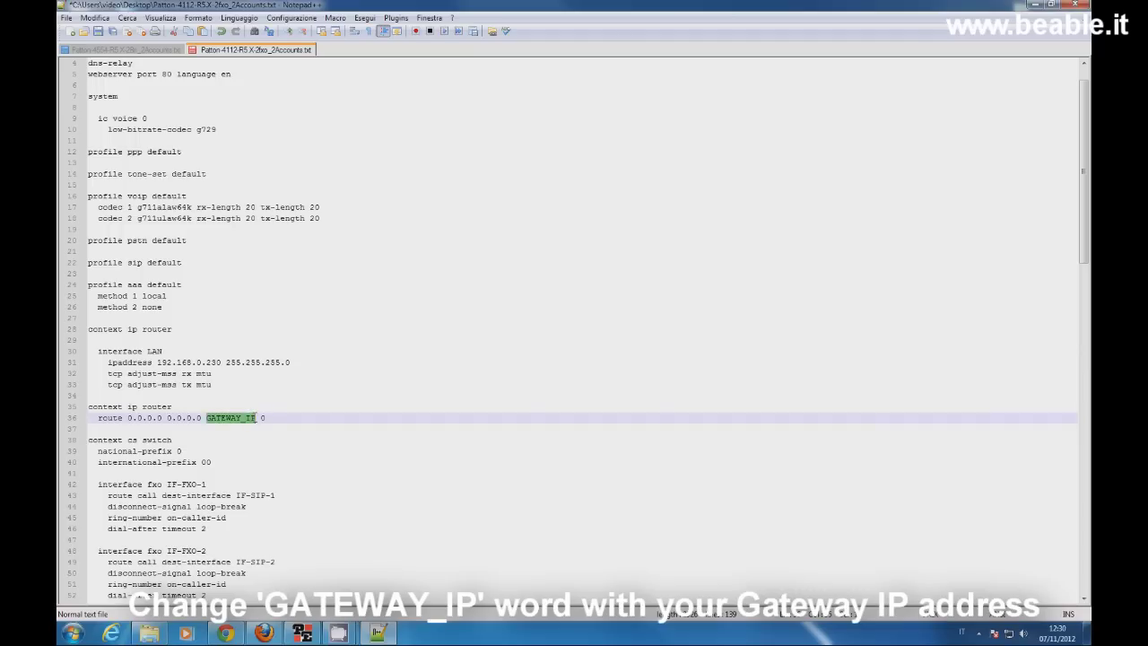
pyautogui.write('192.168.0.2')
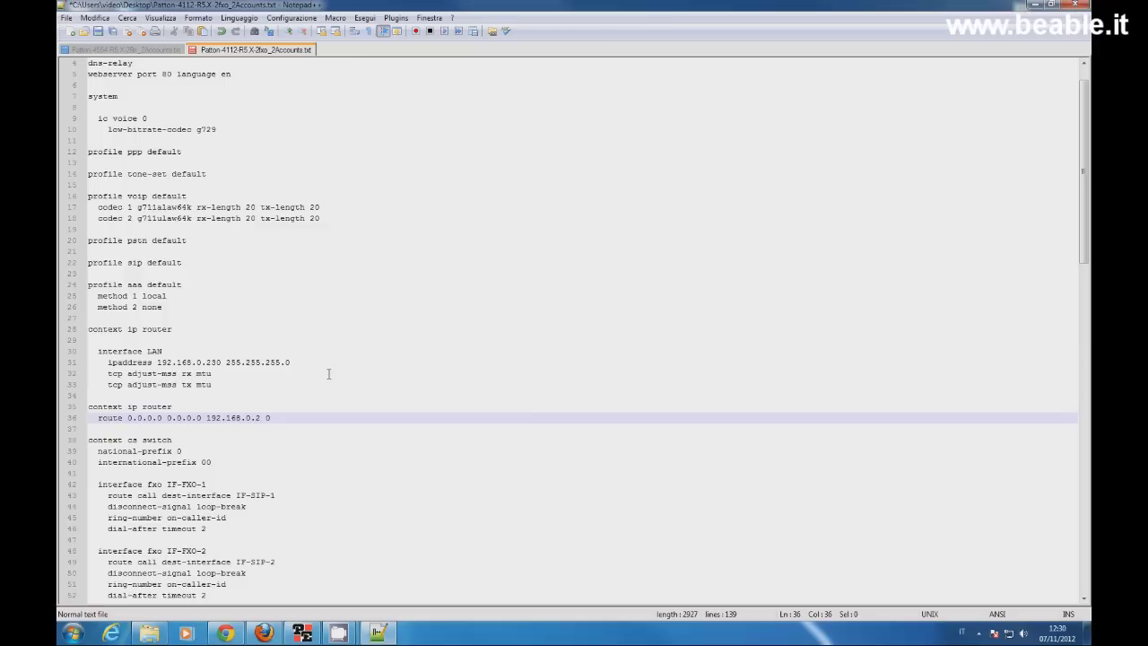
pyautogui.scroll(-1, 328, 373)
pyautogui.scroll(-3, 329, 373)
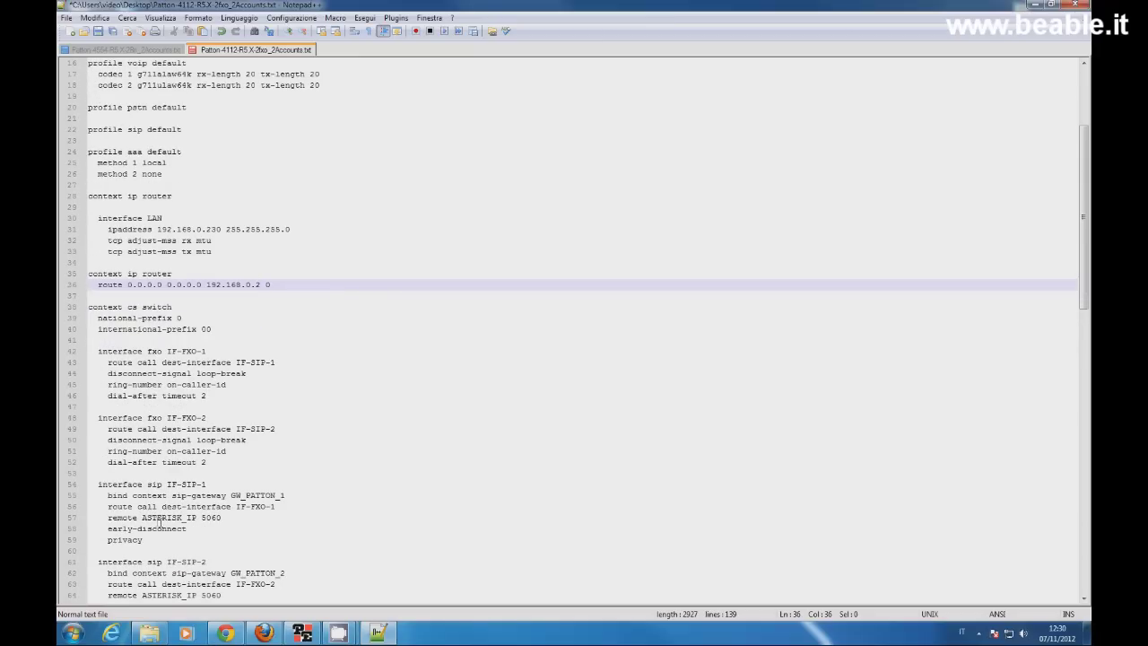
pyautogui.moveTo(142, 518); pyautogui.dragTo(196, 517)
pyautogui.write('192.168.0.')
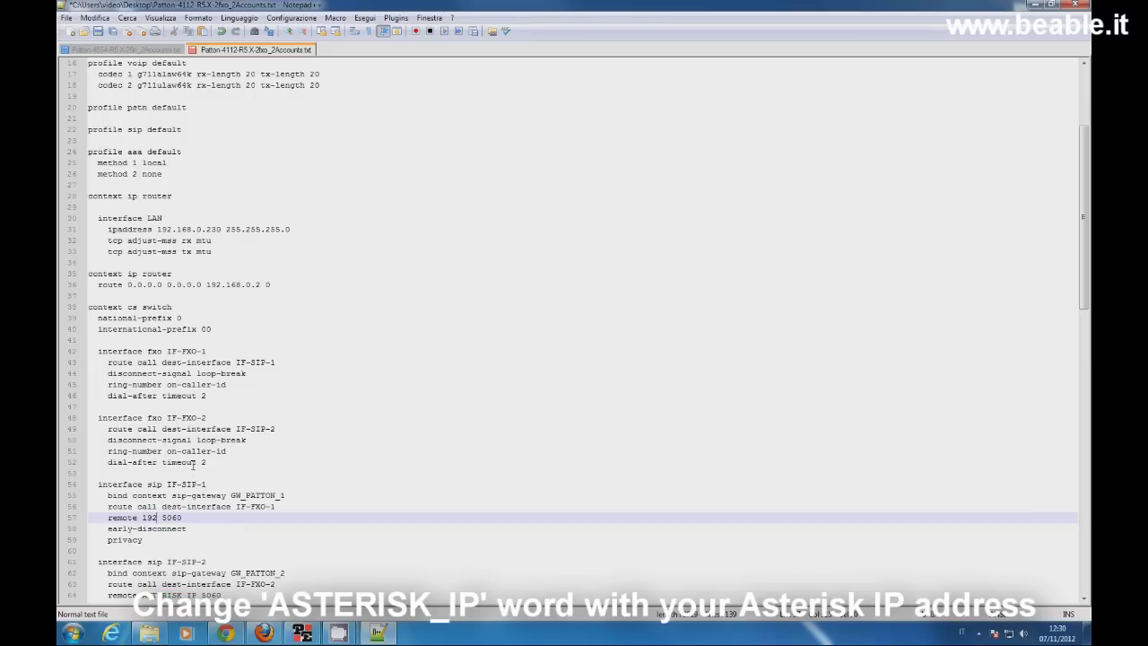
pyautogui.write('151')
pyautogui.scroll(-2, 238, 491)
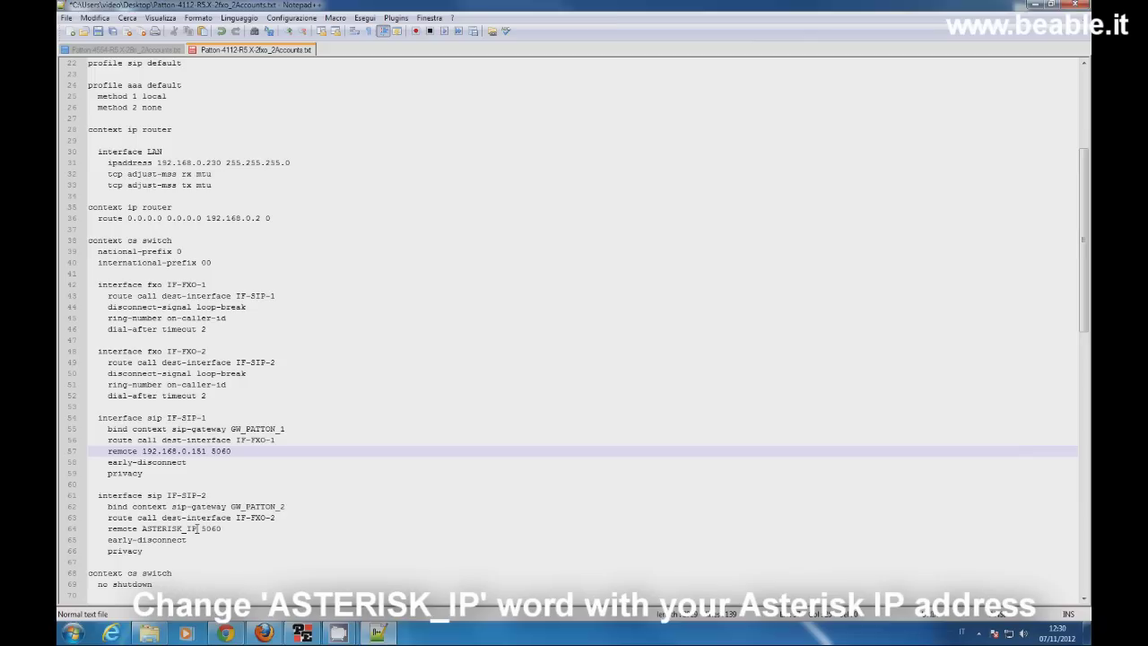
pyautogui.moveTo(197, 528); pyautogui.dragTo(141, 528)
pyautogui.write('192.168.')
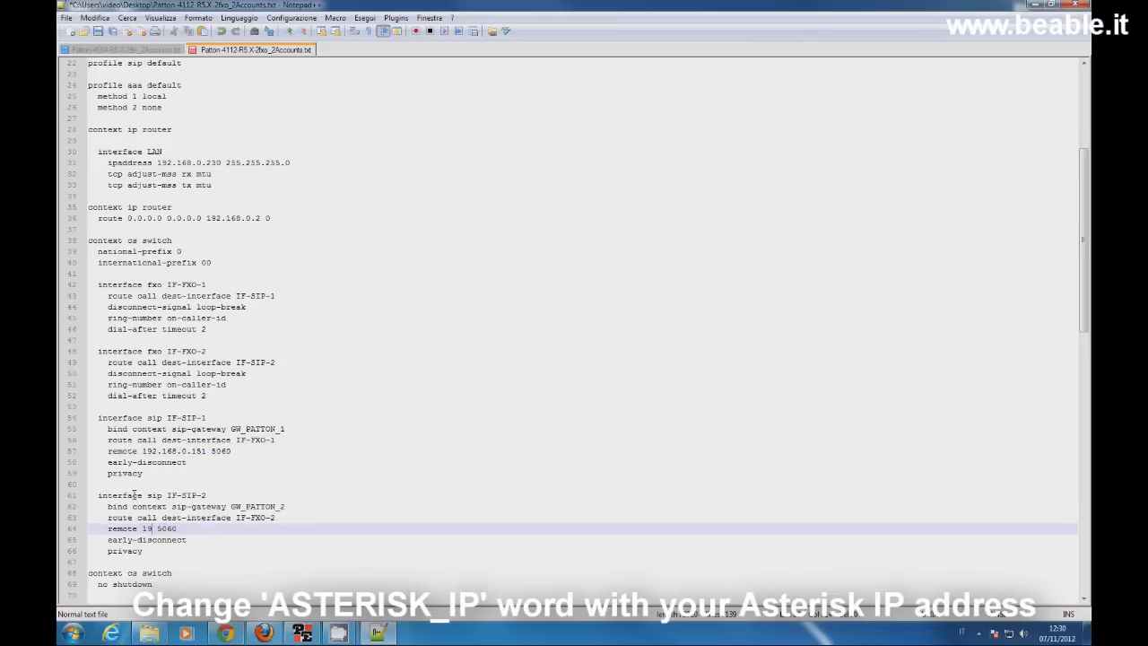
pyautogui.write('0.151')
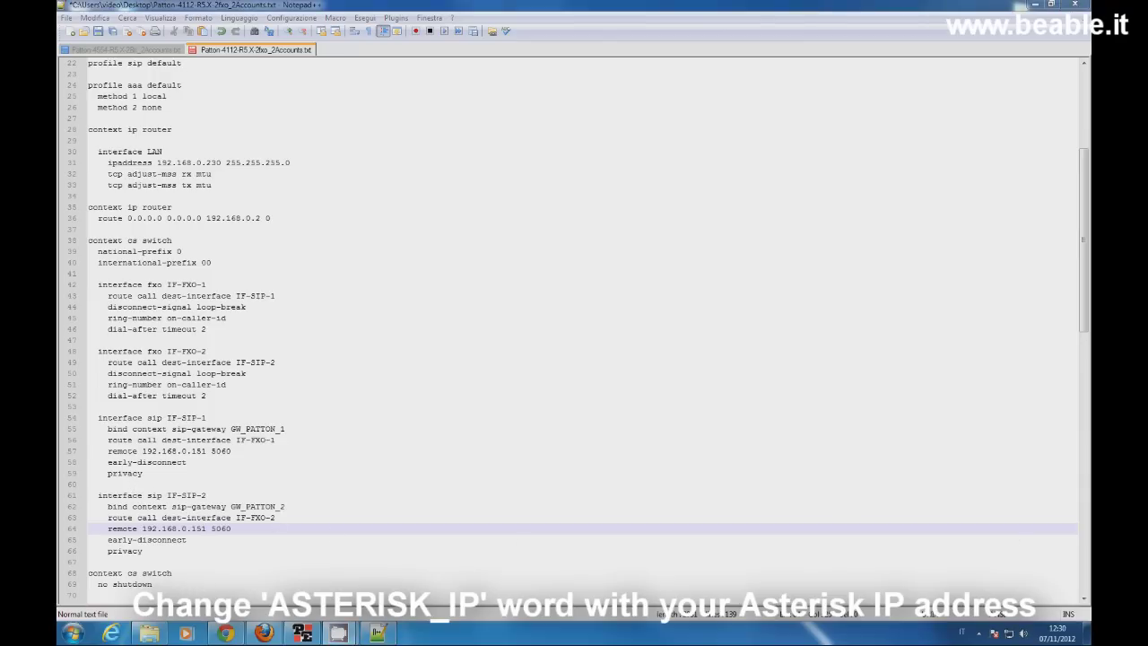
# Step: Highlight the two trunk credential lines 72–73 in the template
pyautogui.scroll(-2, 320, 526)
pyautogui.scroll(-1, 320, 526)
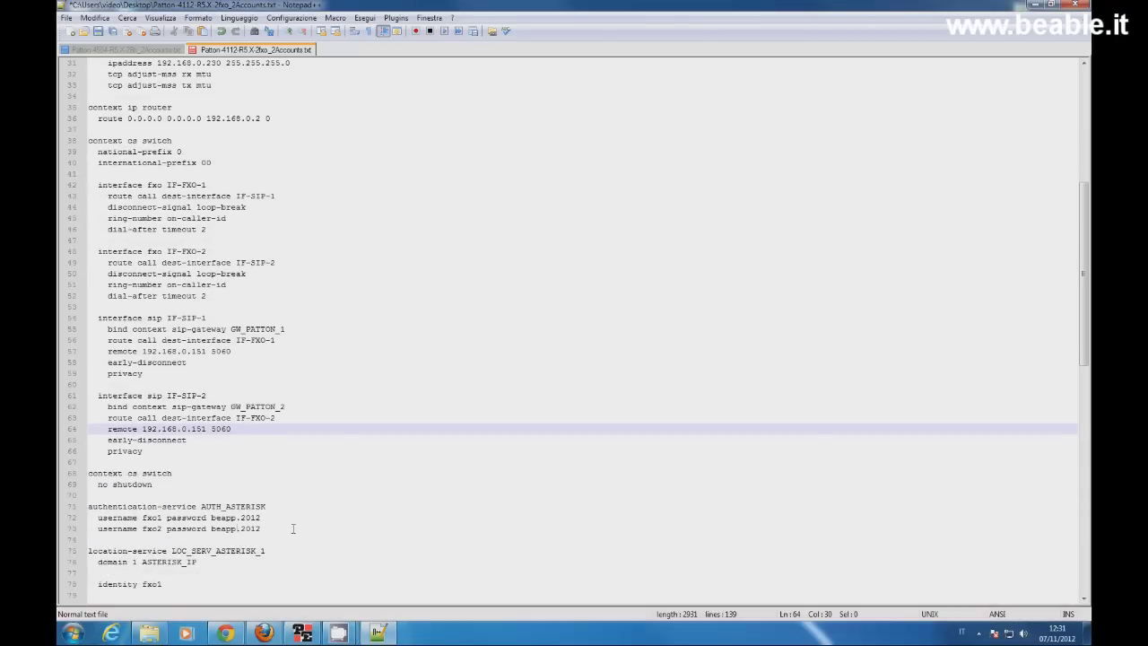
pyautogui.moveTo(98, 519); pyautogui.dragTo(294, 529)
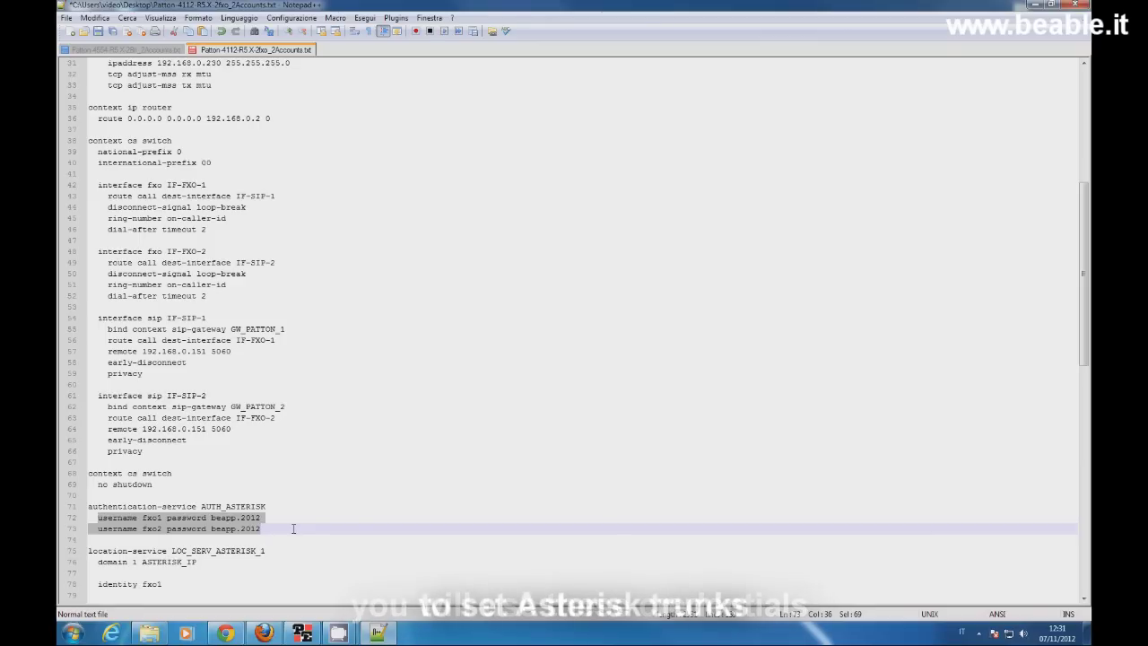
# Step: Replace the ASTERISK_IP placeholders on lines 76 and 84 with 192.168.0.151
pyautogui.scroll(-2, 200, 508)
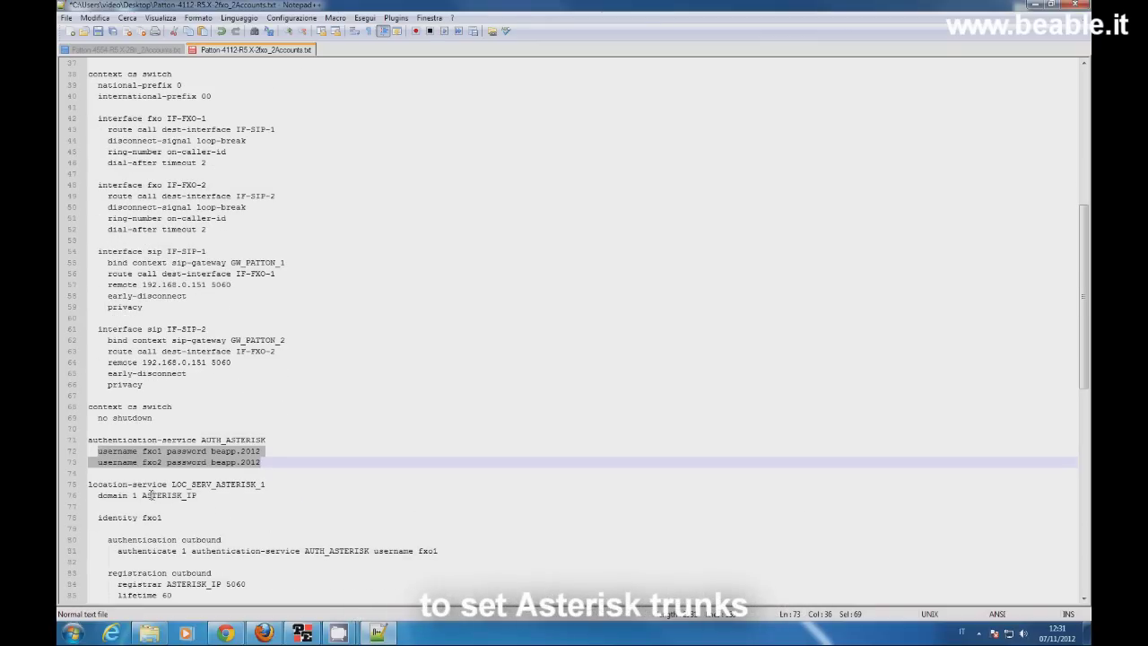
pyautogui.moveTo(142, 495); pyautogui.dragTo(199, 495)
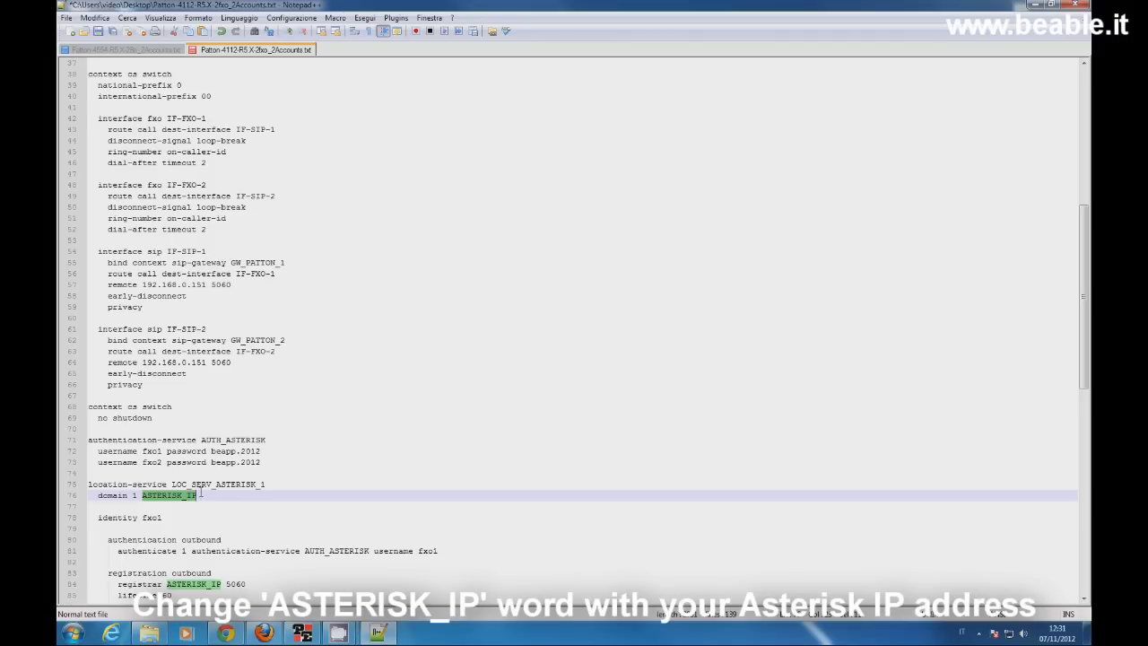
pyautogui.write('192.168.0.')
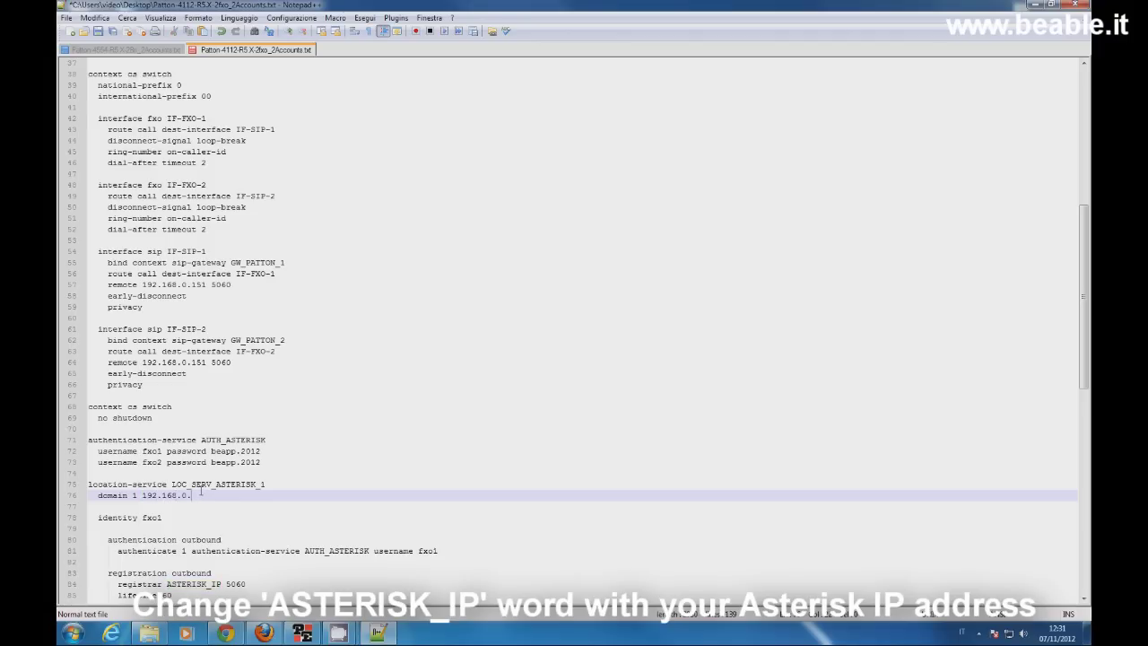
pyautogui.write('151')
pyautogui.scroll(-2, 203, 486)
pyautogui.click(166, 518)
pyautogui.moveTo(166, 518); pyautogui.dragTo(220, 520)
pyautogui.write('192.168.0.151')
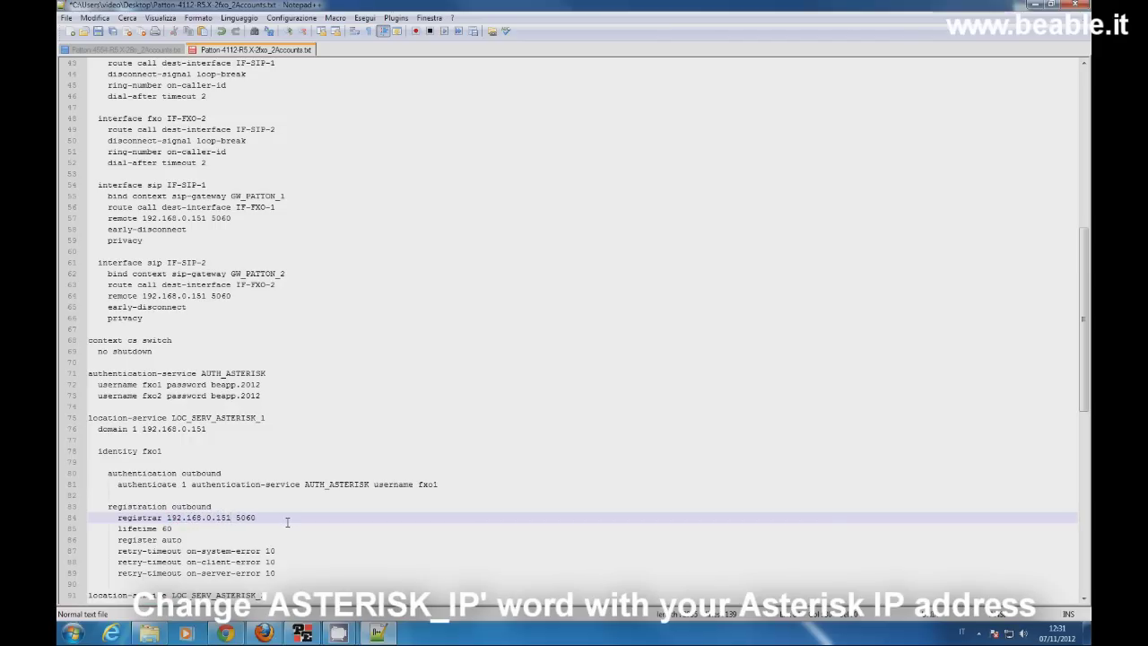
# Step: Replace the ASTERISK_IP placeholders on lines 92 and 100 with 192.168.0.151
pyautogui.scroll(-3, 287, 521)
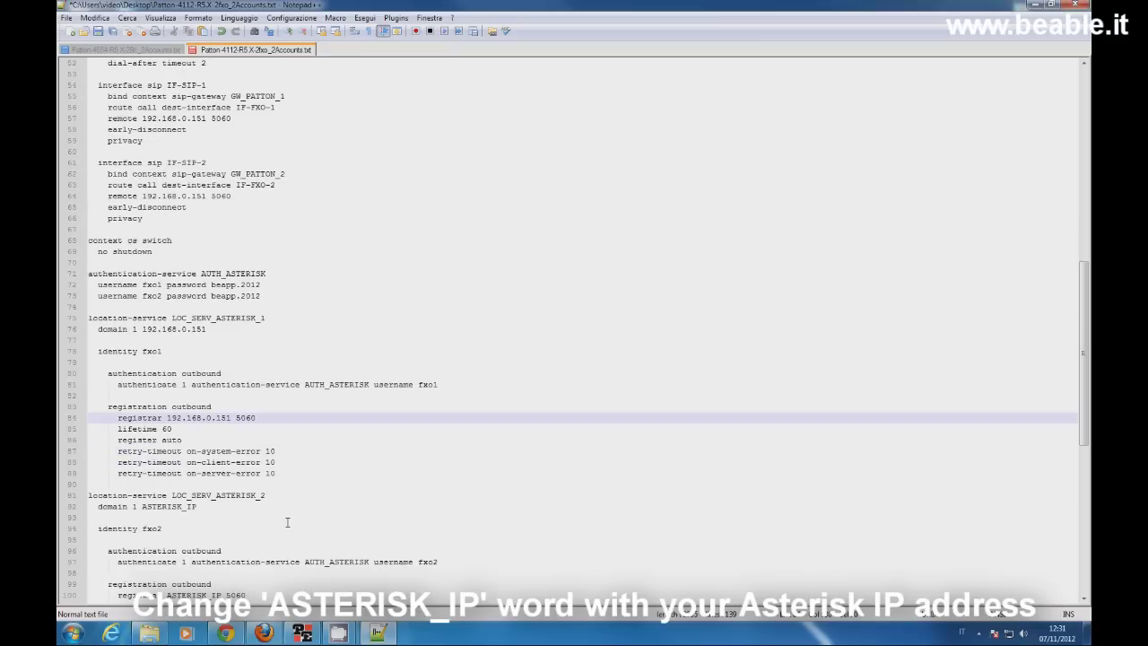
pyautogui.moveTo(140, 507); pyautogui.dragTo(196, 507)
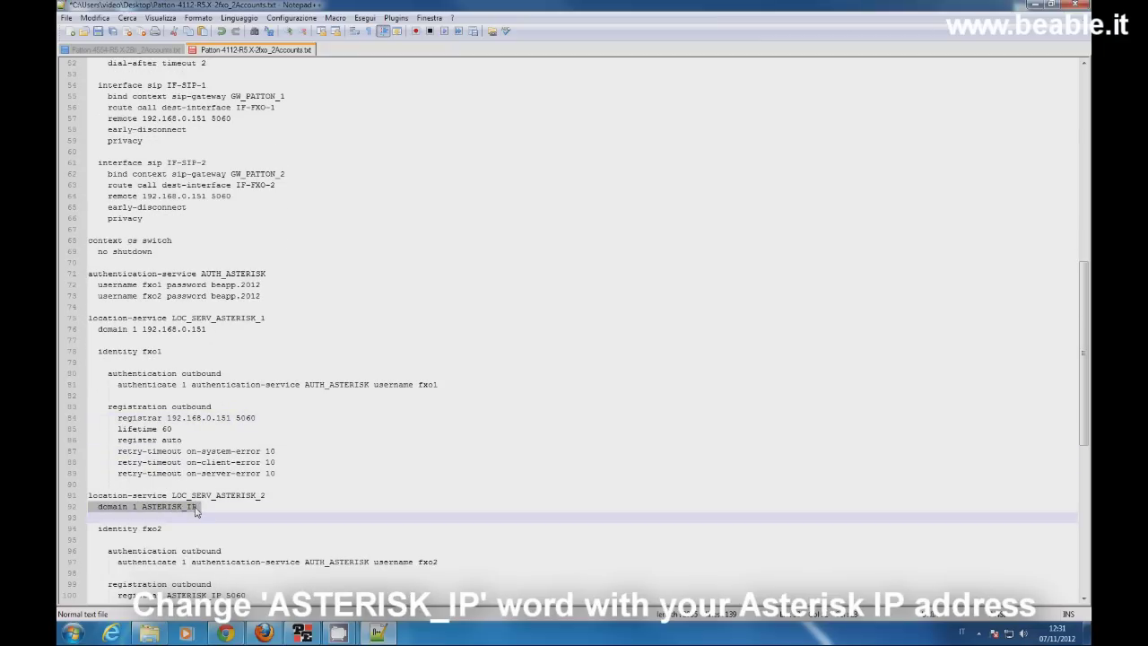
pyautogui.doubleClick(179, 507)
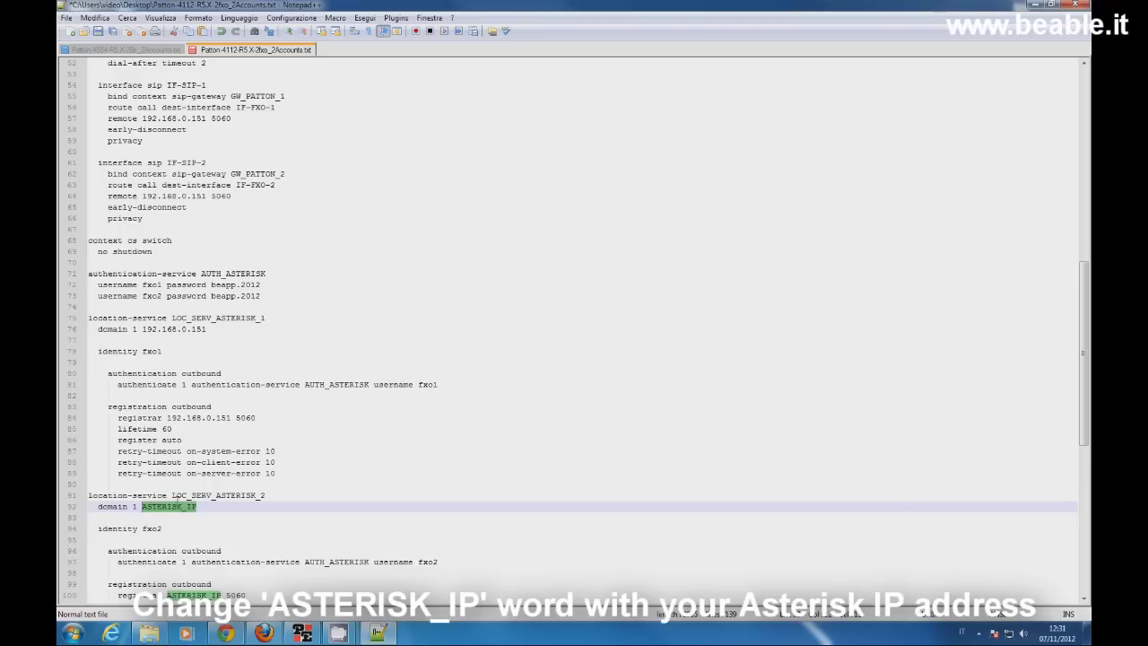
pyautogui.write('192.168.0.151')
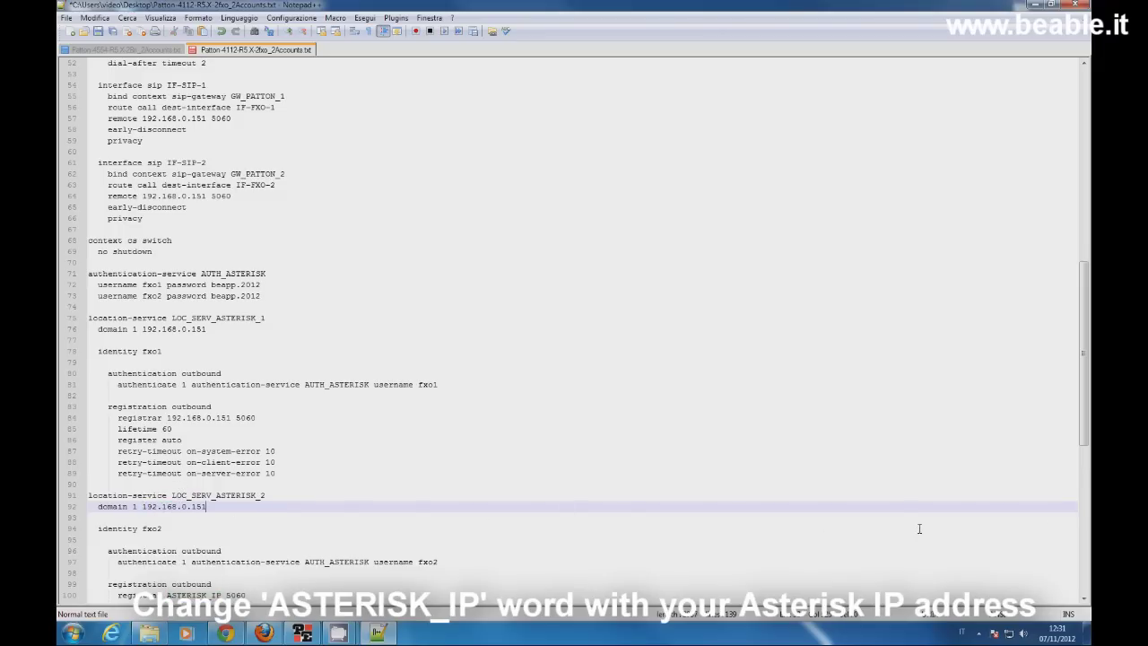
pyautogui.scroll(-4, 289, 505)
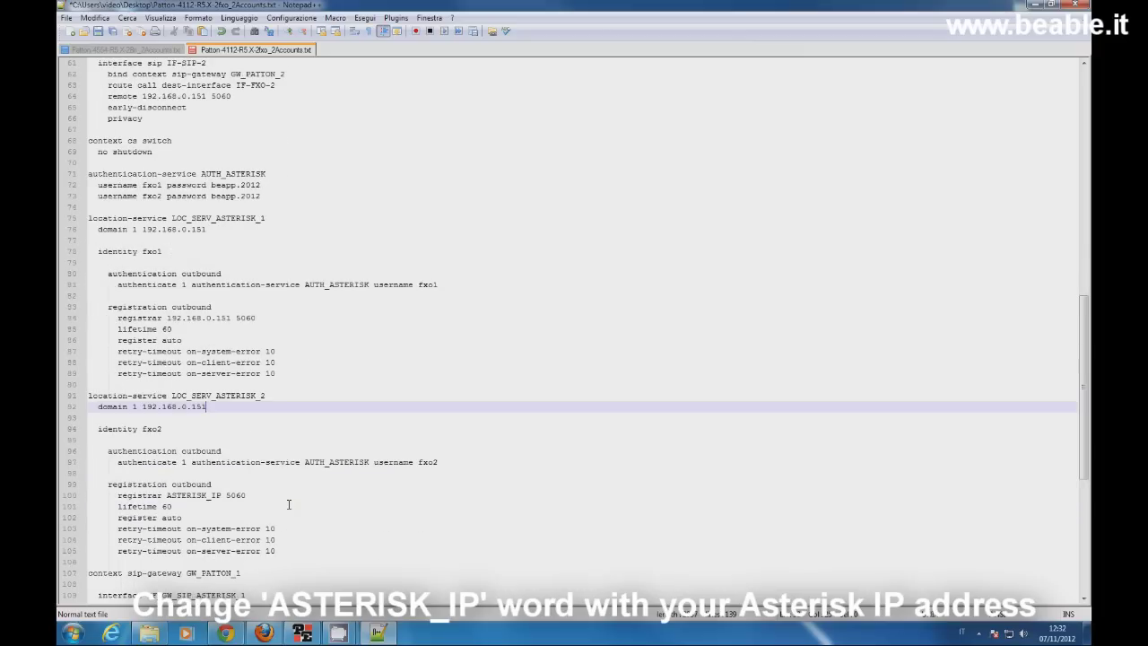
pyautogui.moveTo(167, 462); pyautogui.dragTo(222, 462)
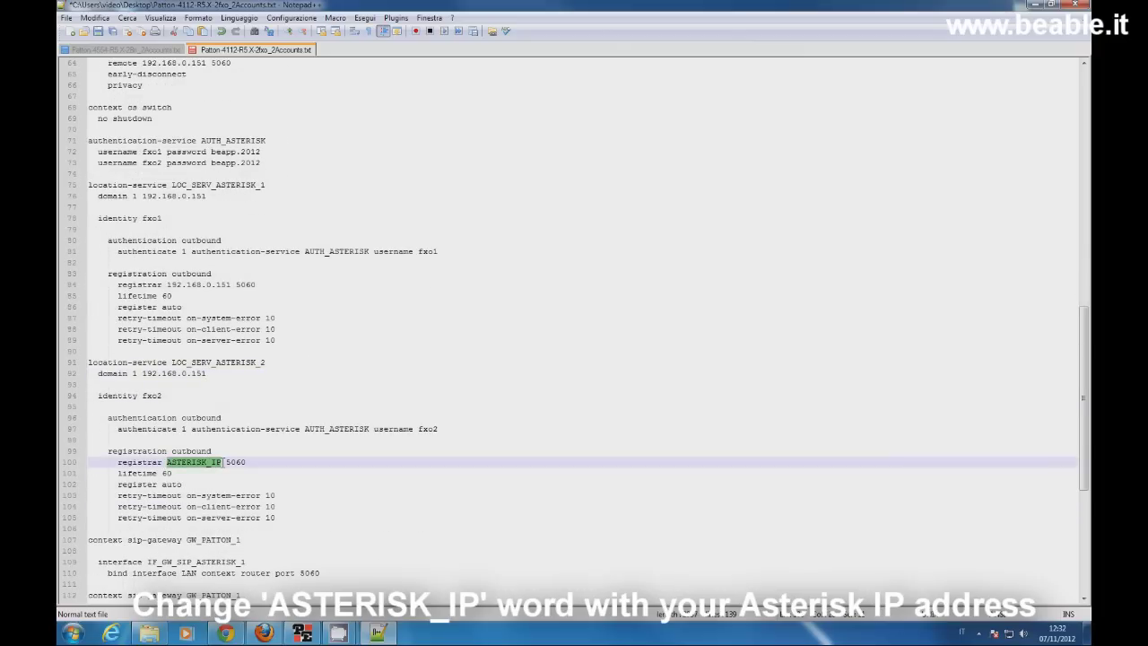
pyautogui.write('192.168.0.151')
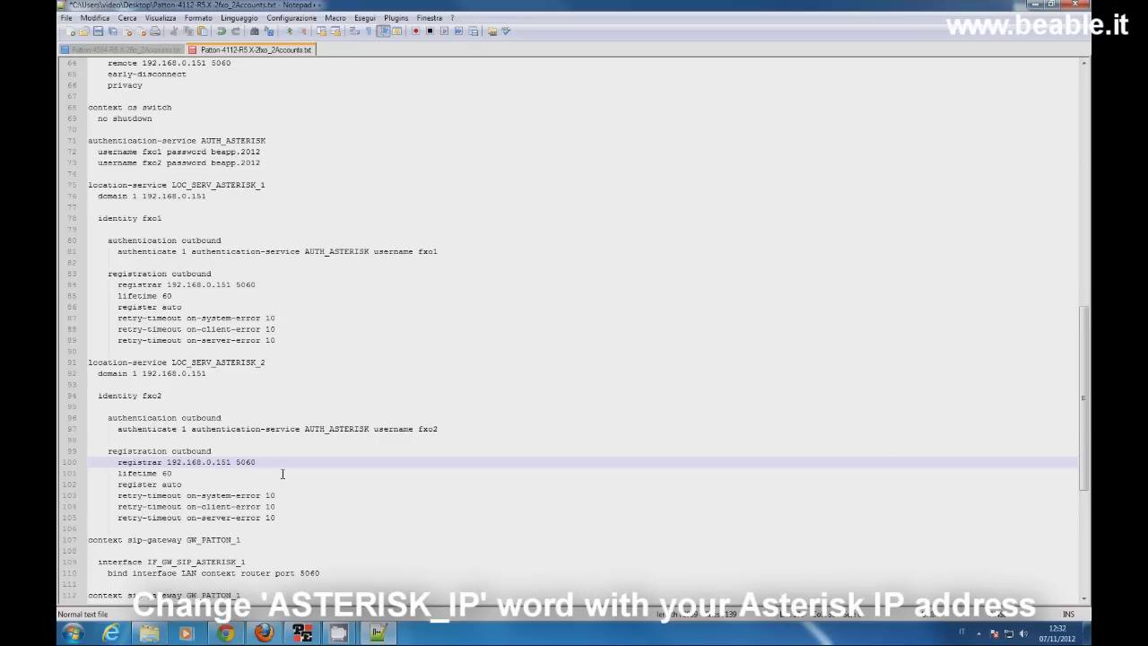
pyautogui.scroll(-4, 283, 474)
pyautogui.scroll(-5, 283, 474)
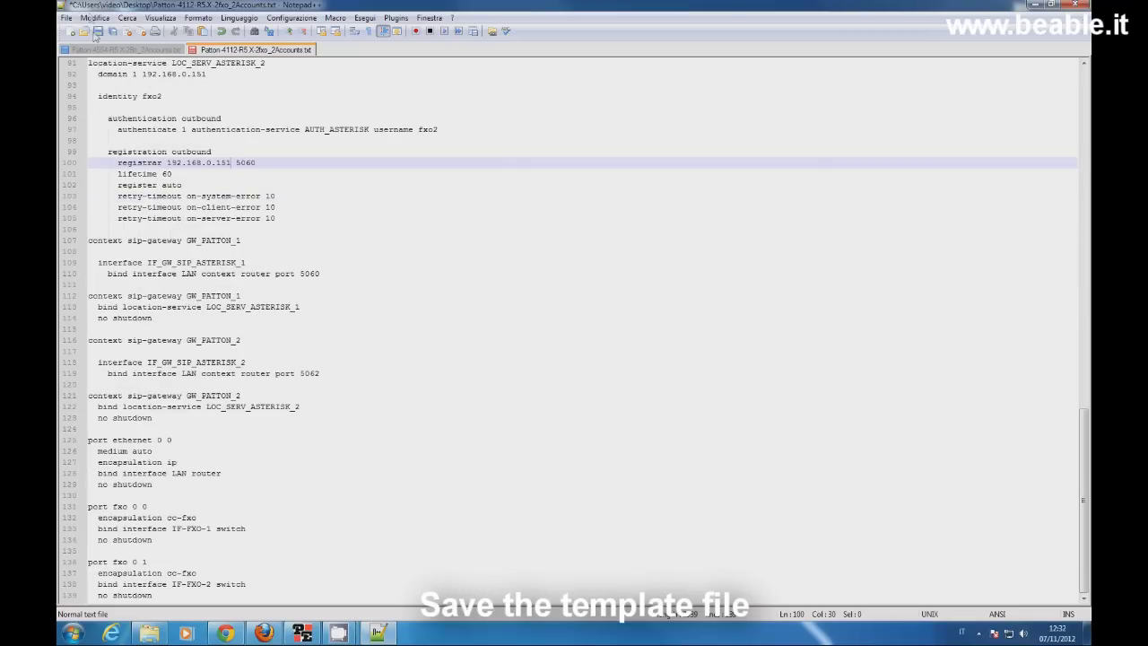
# Step: Save the template as a copy named Patton-4112-R5.X-2fxo_2Accounts-modificata
pyautogui.click(69, 17)
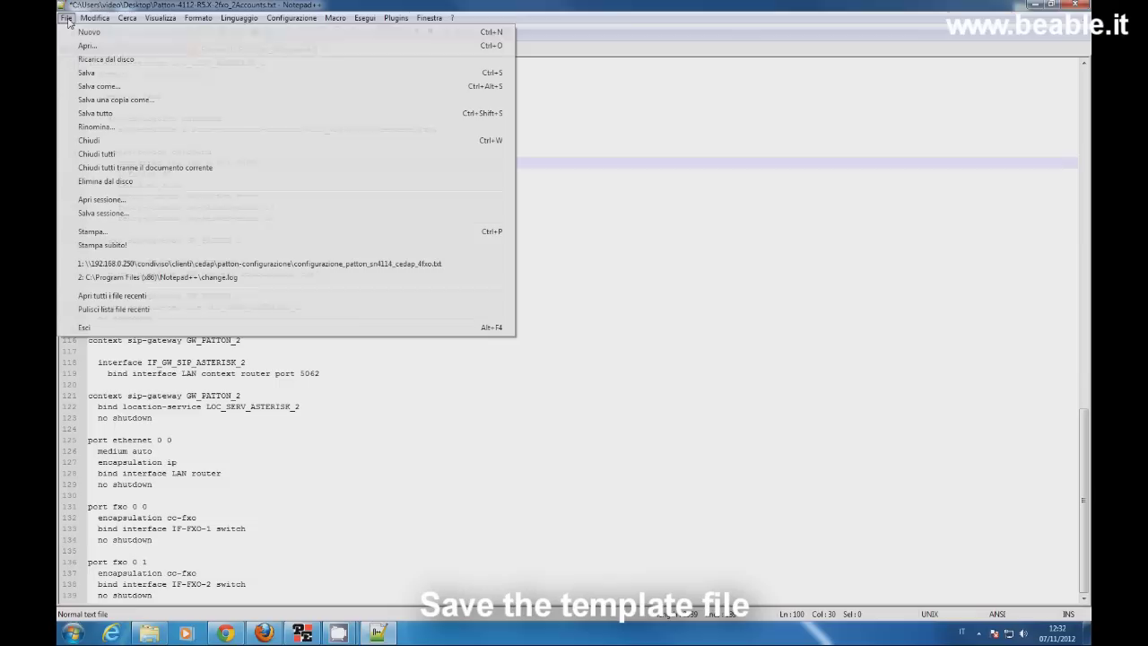
pyautogui.click(99, 86)
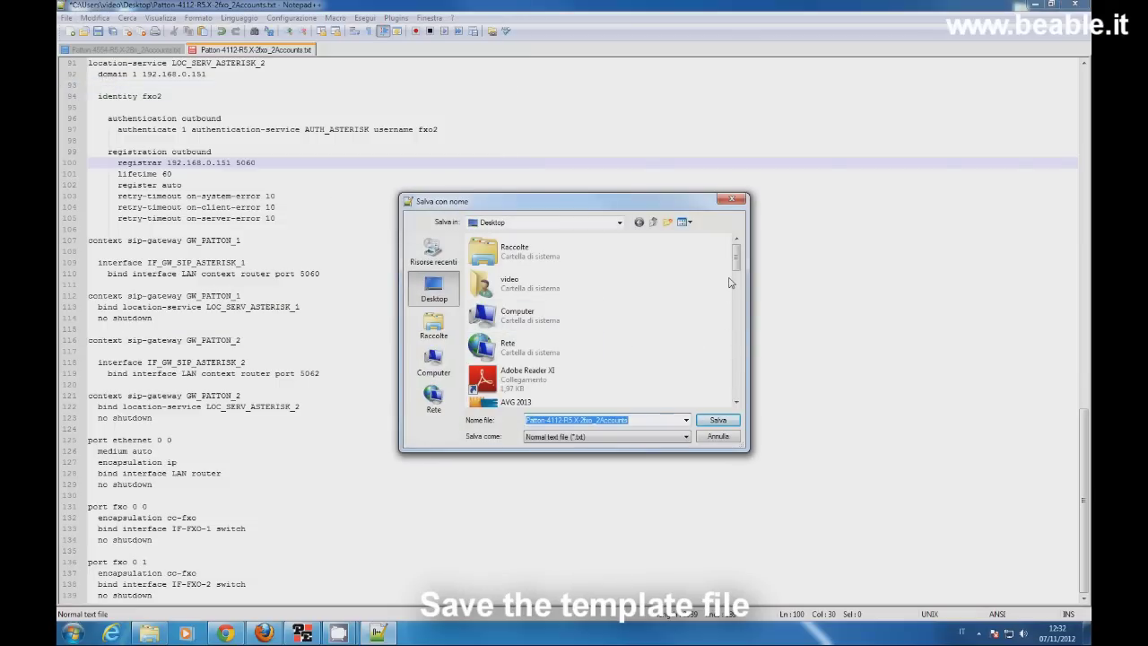
pyautogui.click(642, 419)
pyautogui.write('-modificata')
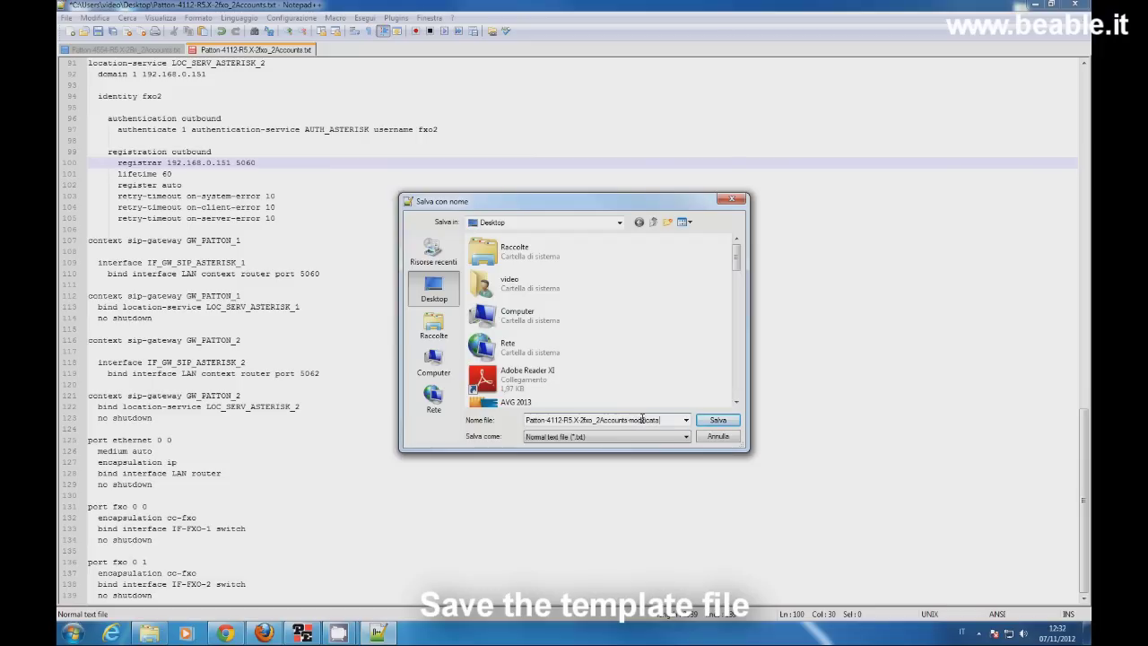
pyautogui.click(728, 421)
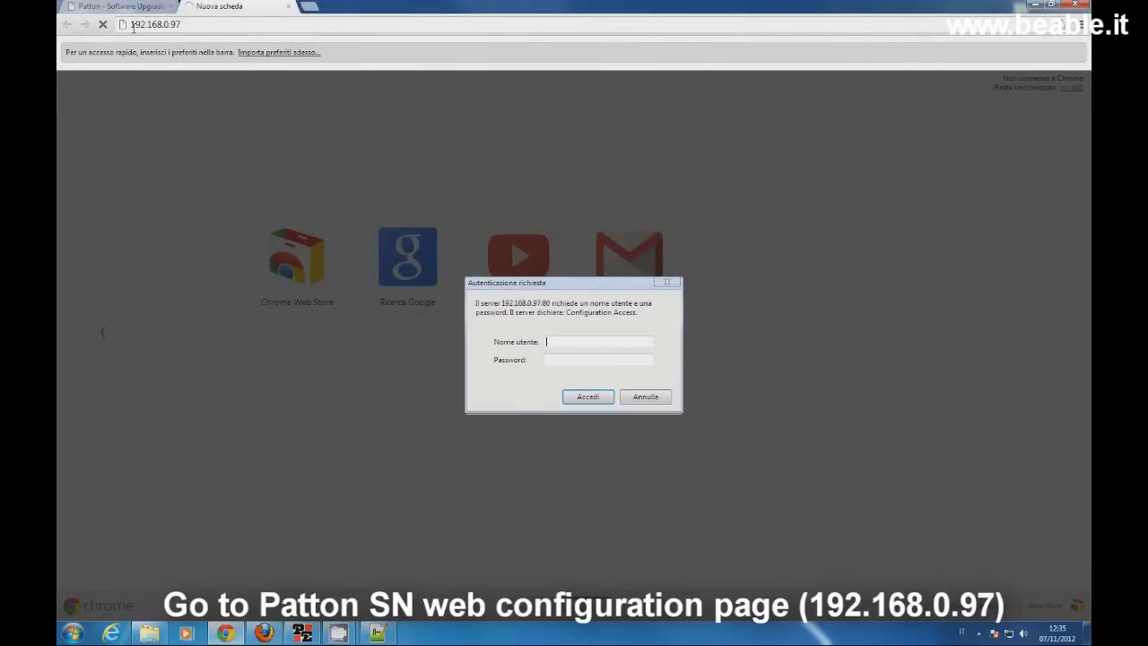
# Step: Confirm the gateway address 192.168.0.97, then log in with the default administrator username and password
pyautogui.moveTo(133, 25); pyautogui.dragTo(182, 25)
pyautogui.click(302, 631)
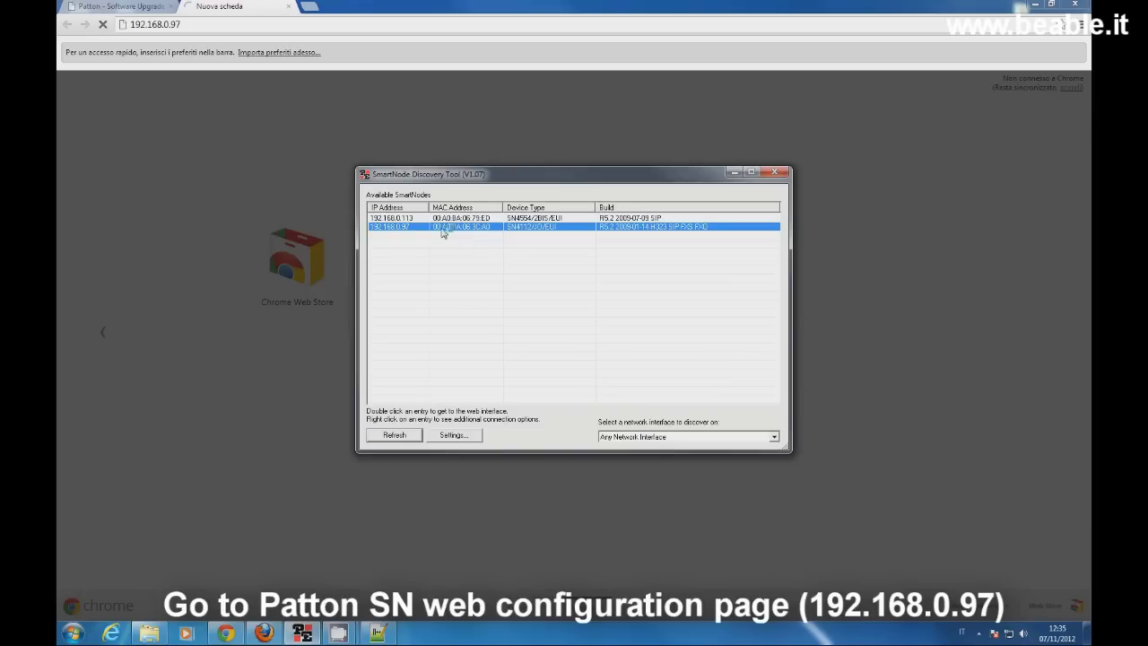
pyautogui.click(733, 171)
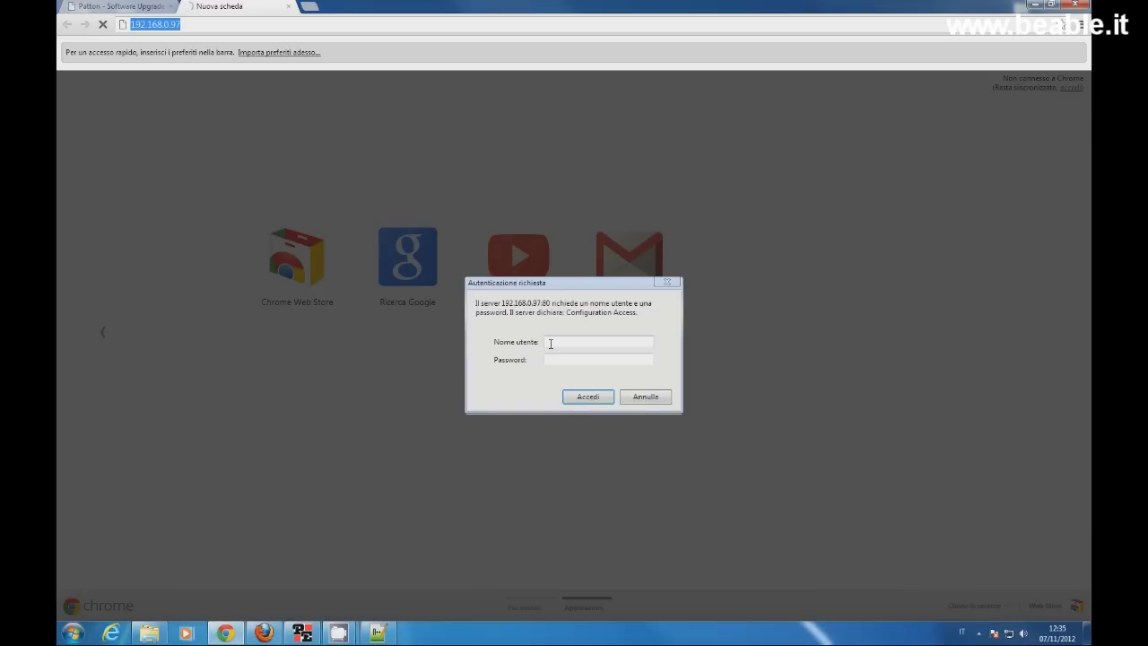
pyautogui.click(548, 342)
pyautogui.write('administrator')
pyautogui.click(554, 360)
pyautogui.click(579, 398)
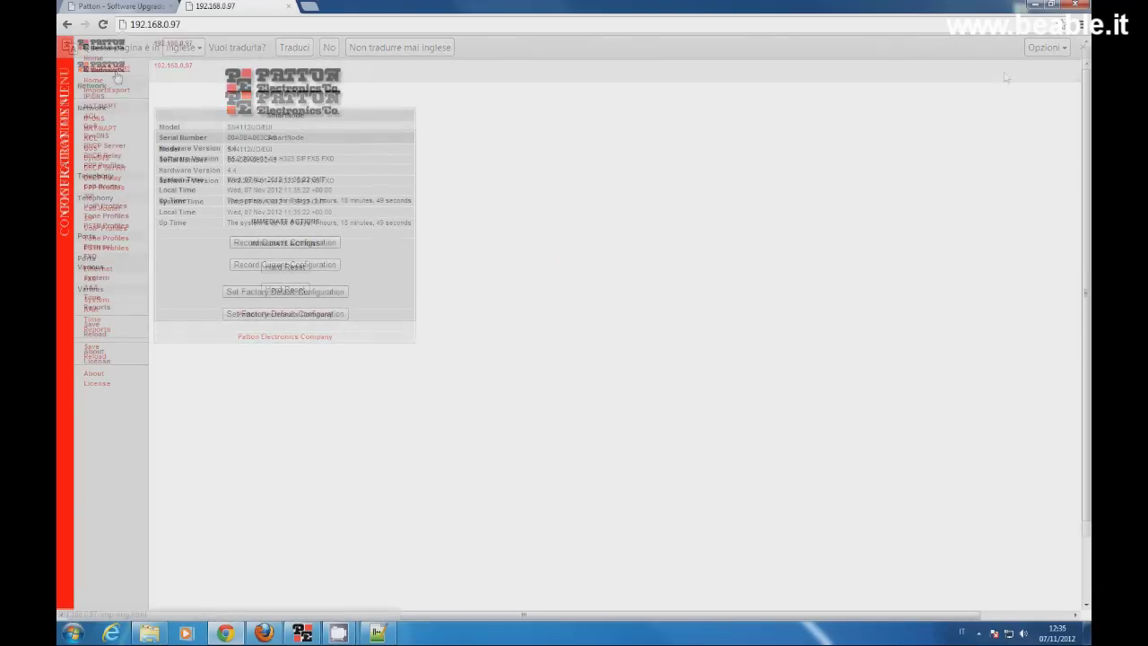
# Step: Import the Desktop file Patton-4112-R5.X-2fxo_2Accounts-modificata via Import/Export > Import Configuration
pyautogui.click(116, 72)
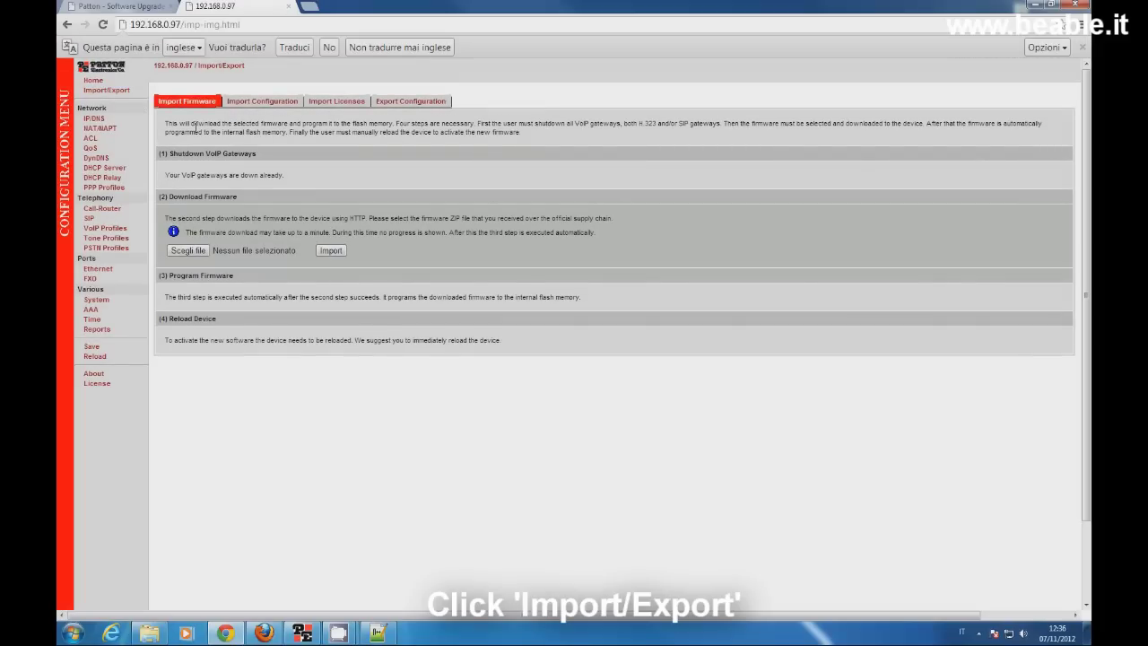
pyautogui.click(275, 102)
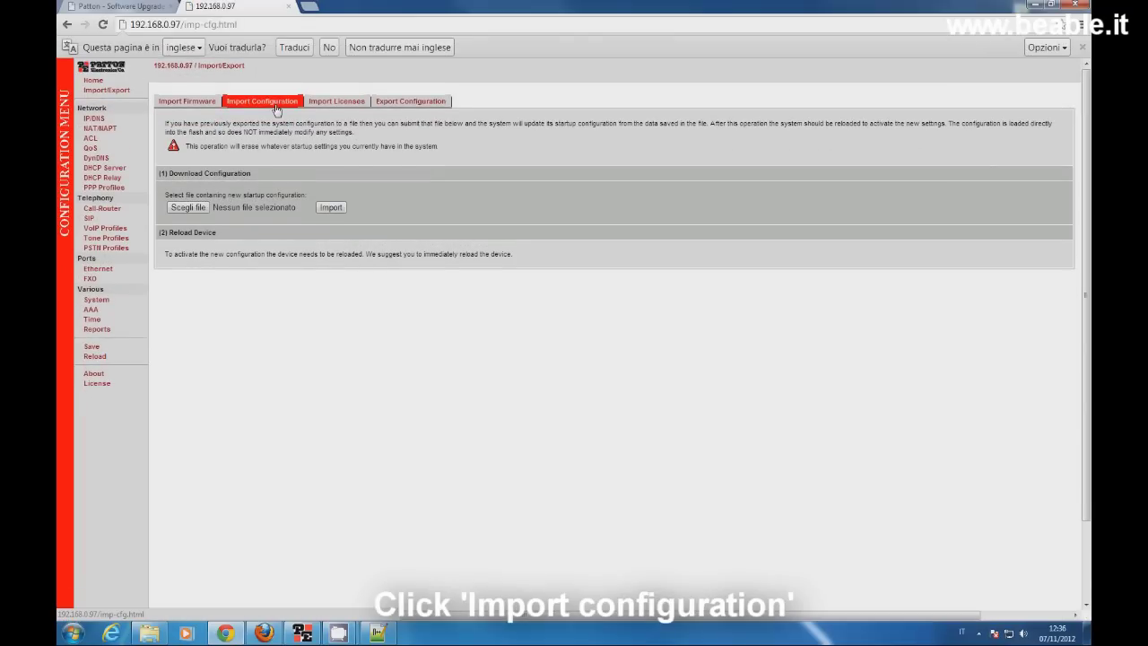
pyautogui.click(201, 208)
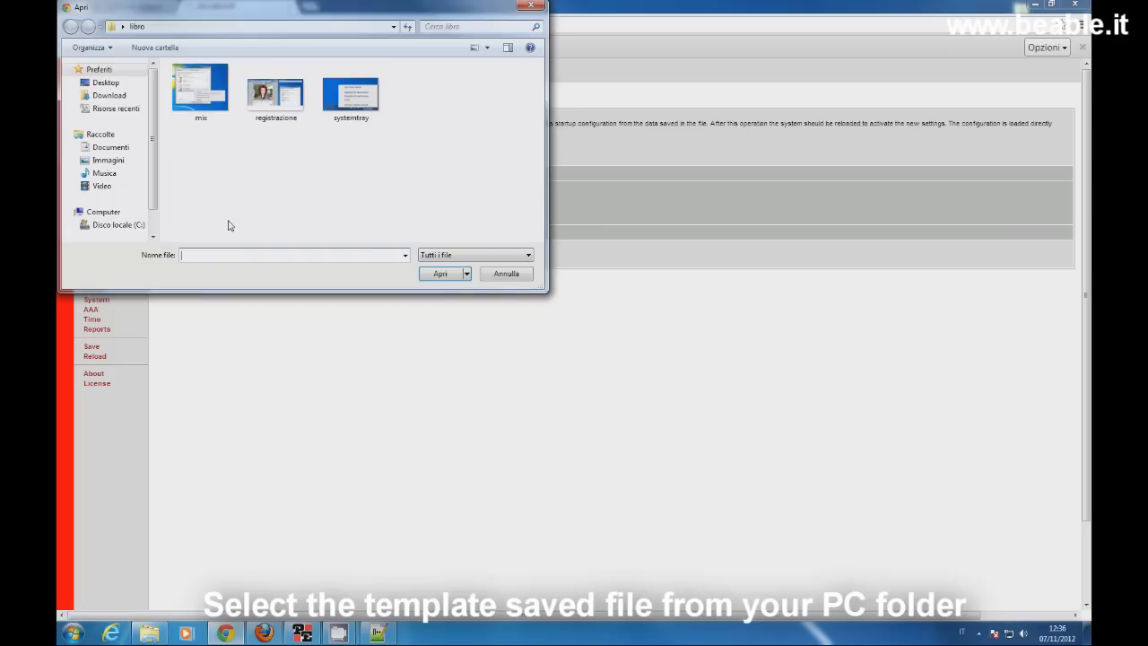
pyautogui.click(122, 83)
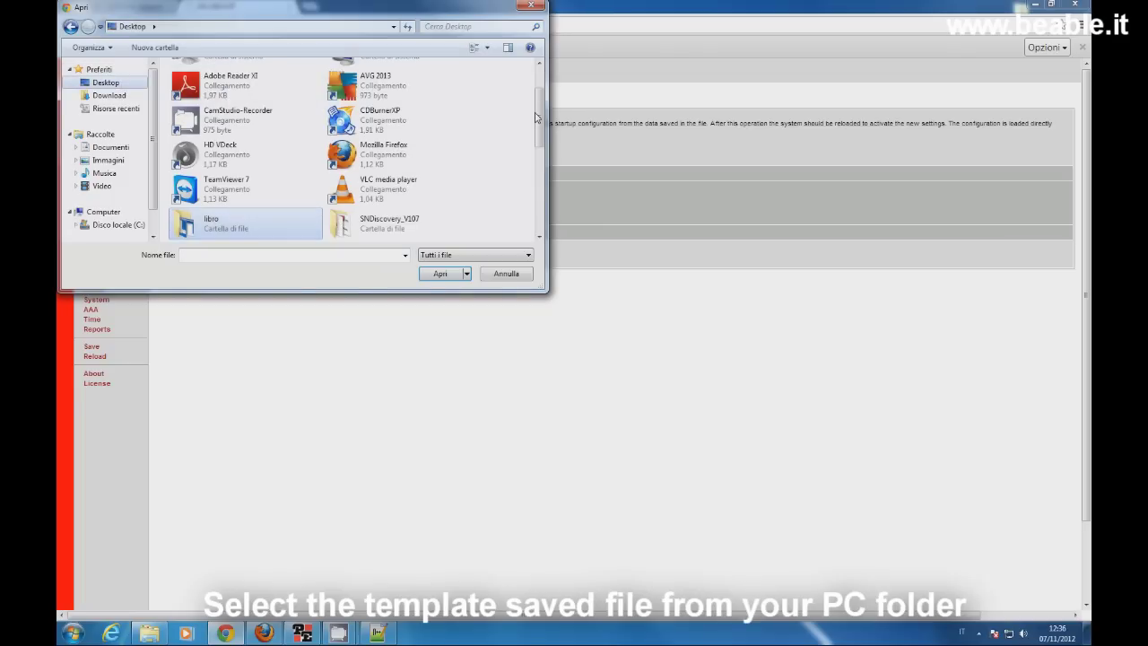
pyautogui.scroll(-5, 534, 194)
pyautogui.scroll(-1, 534, 194)
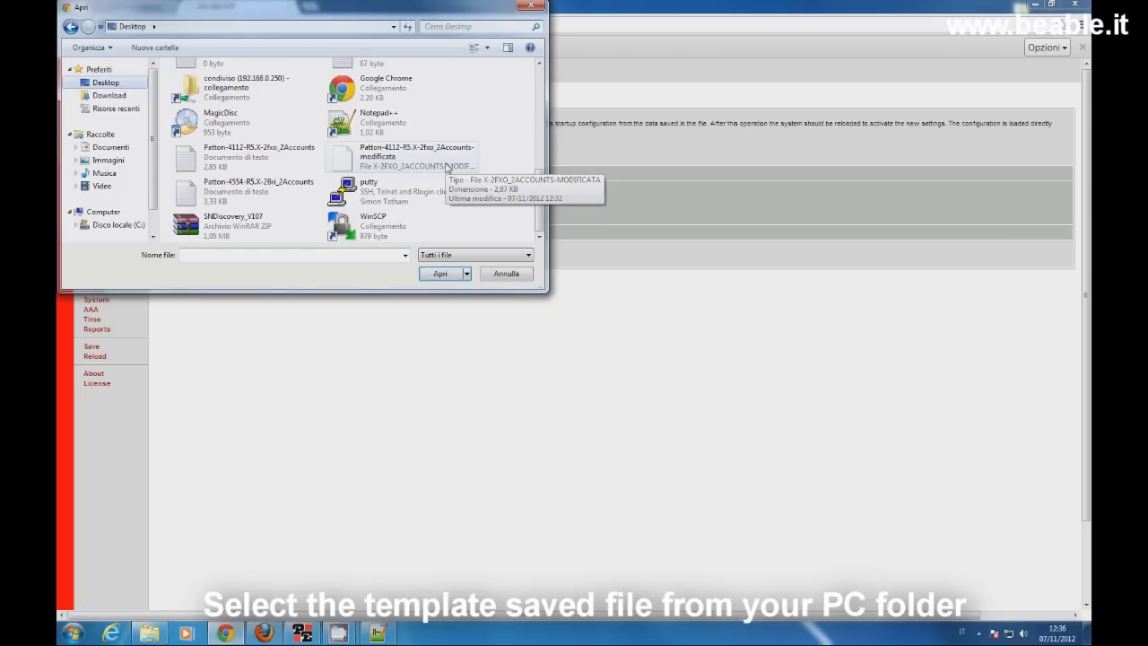
pyautogui.click(445, 168)
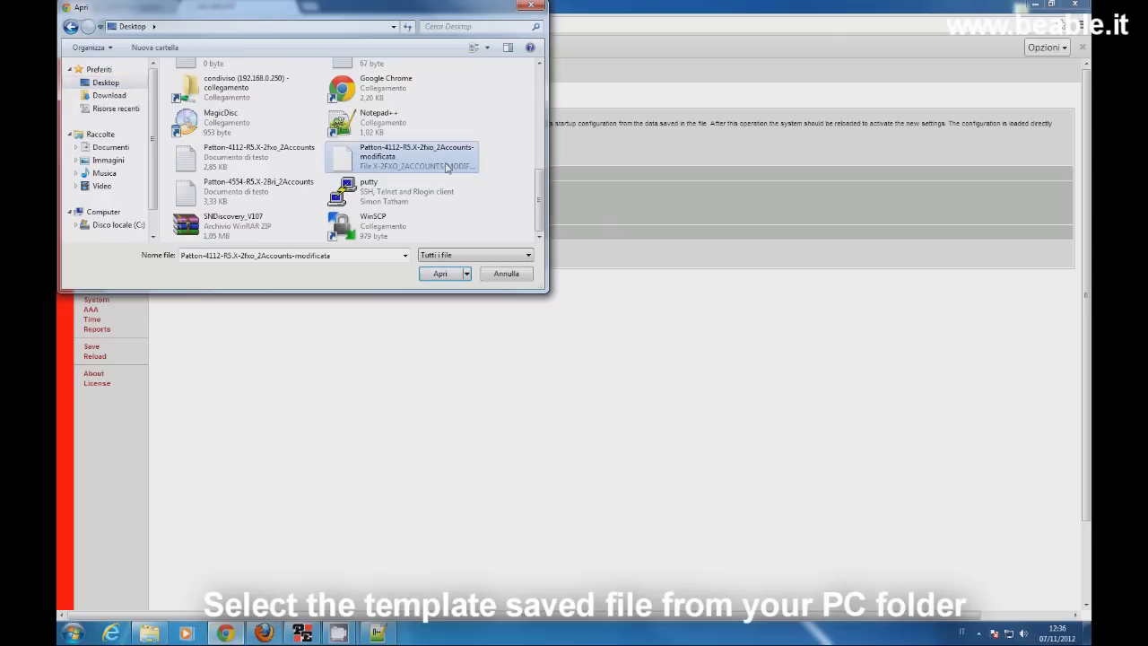
pyautogui.click(440, 274)
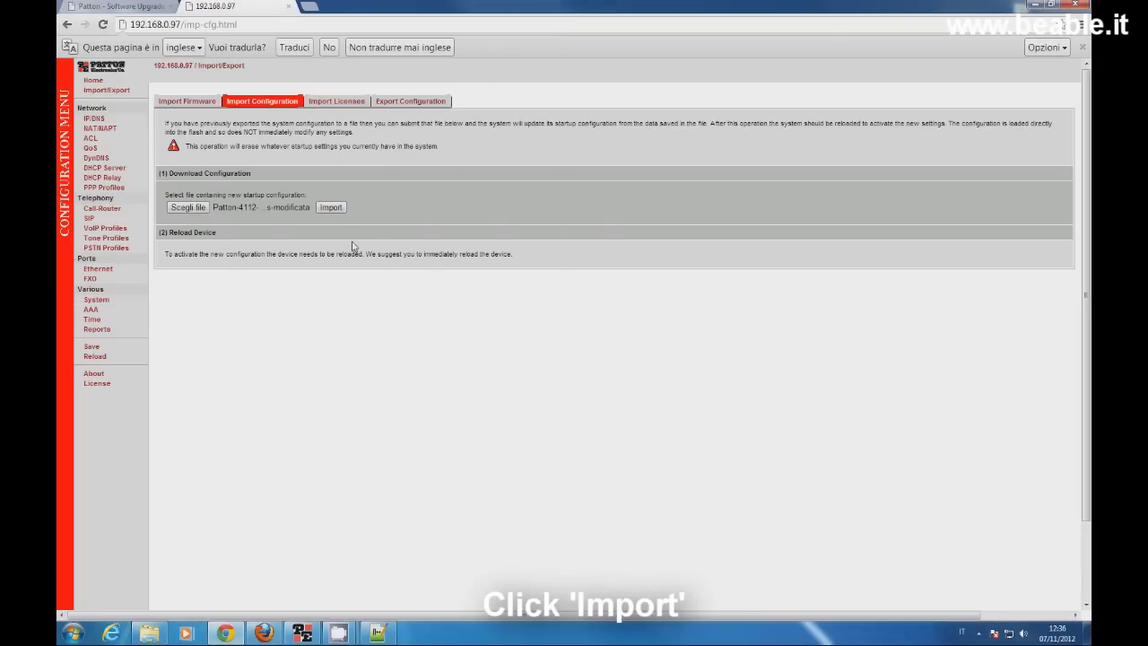
pyautogui.click(333, 212)
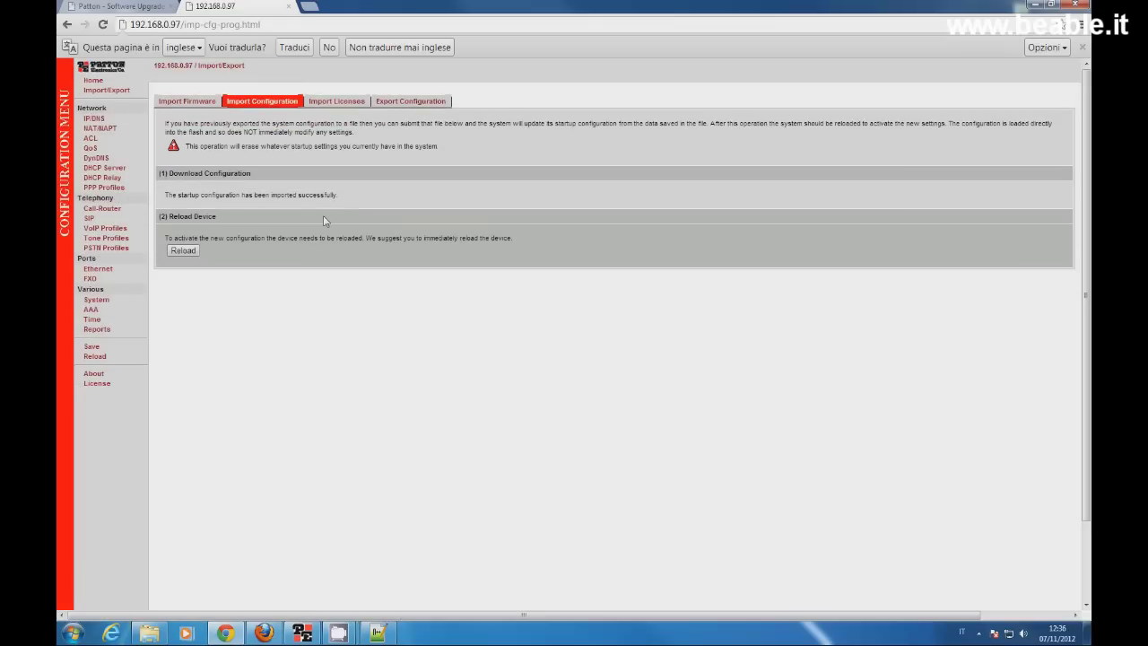
# Step: Reload the gateway, then log back in at 192.168.0.230 with the default administrator credentials
pyautogui.click(183, 251)
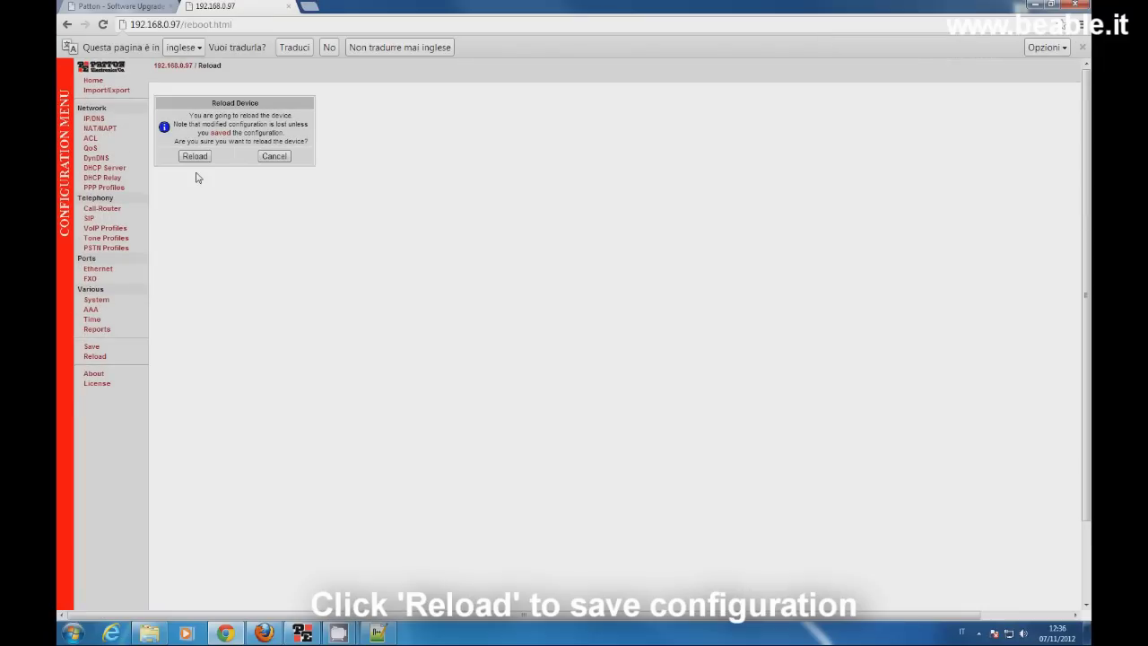
pyautogui.click(196, 157)
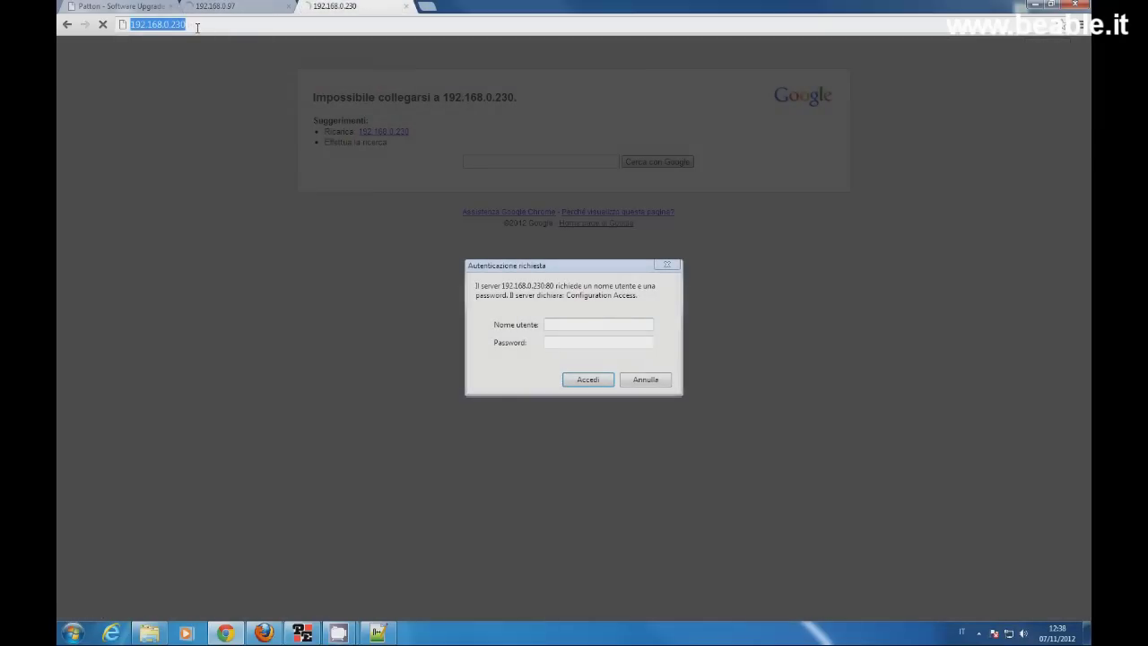
pyautogui.click(197, 27)
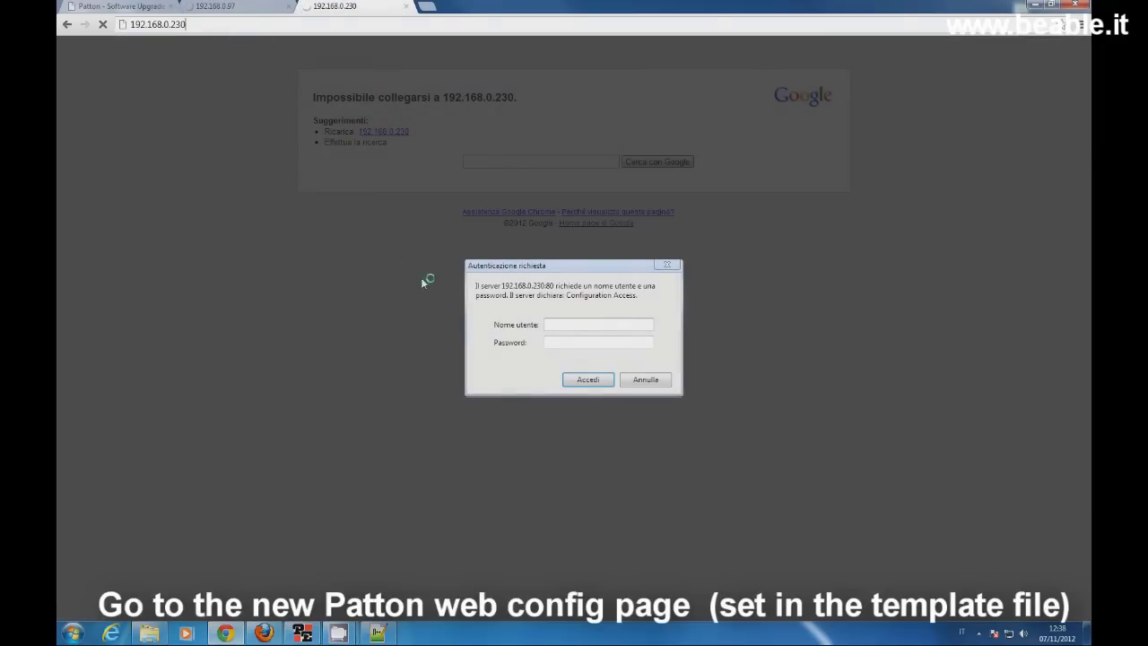
pyautogui.click(553, 325)
pyautogui.write('administrator')
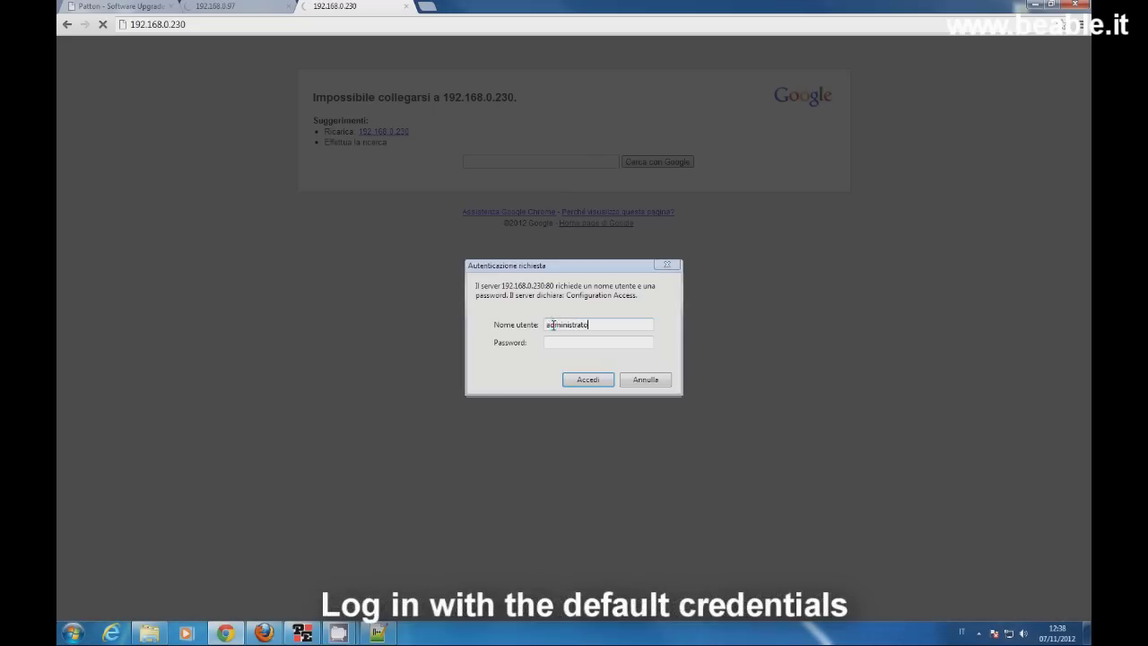
pyautogui.click(583, 380)
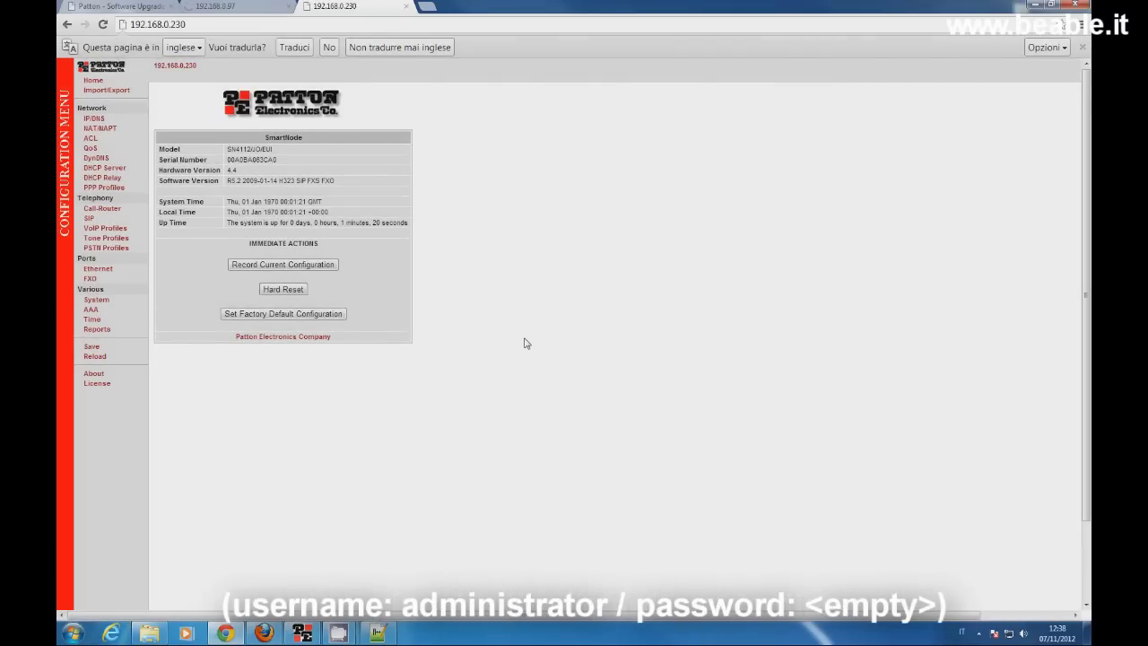
pyautogui.tripleClick(265, 149)
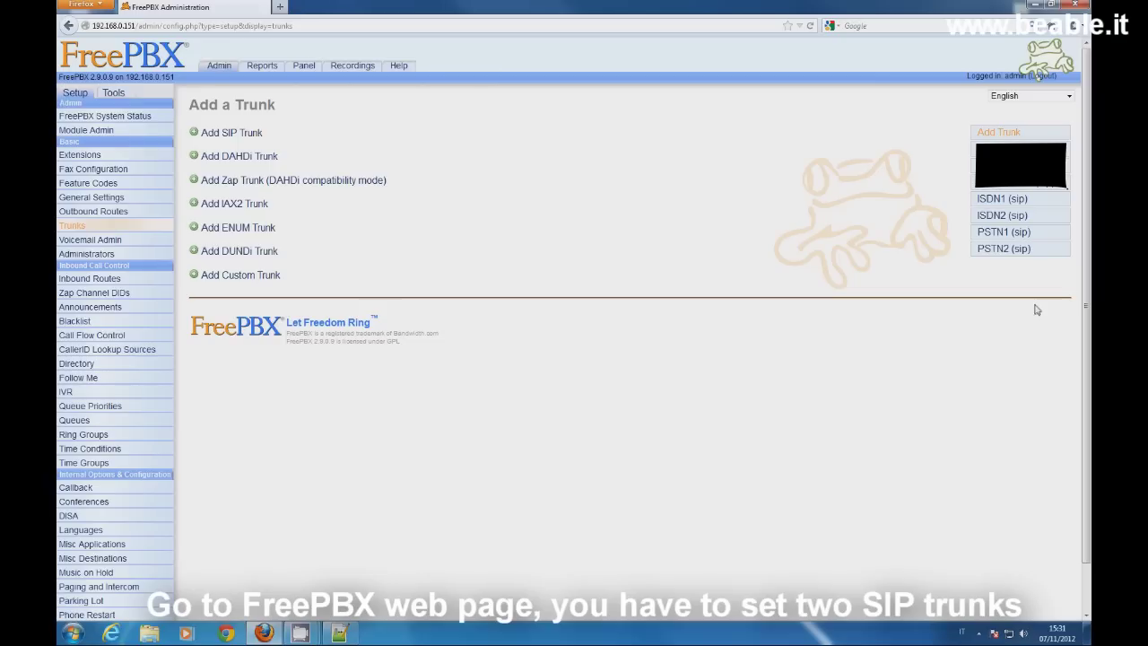
# Step: Open the PSTN1 trunk and review its name, caller ID, channels, and fxo1 peer username and secret
pyautogui.click(1004, 232)
pyautogui.doubleClick(386, 220)
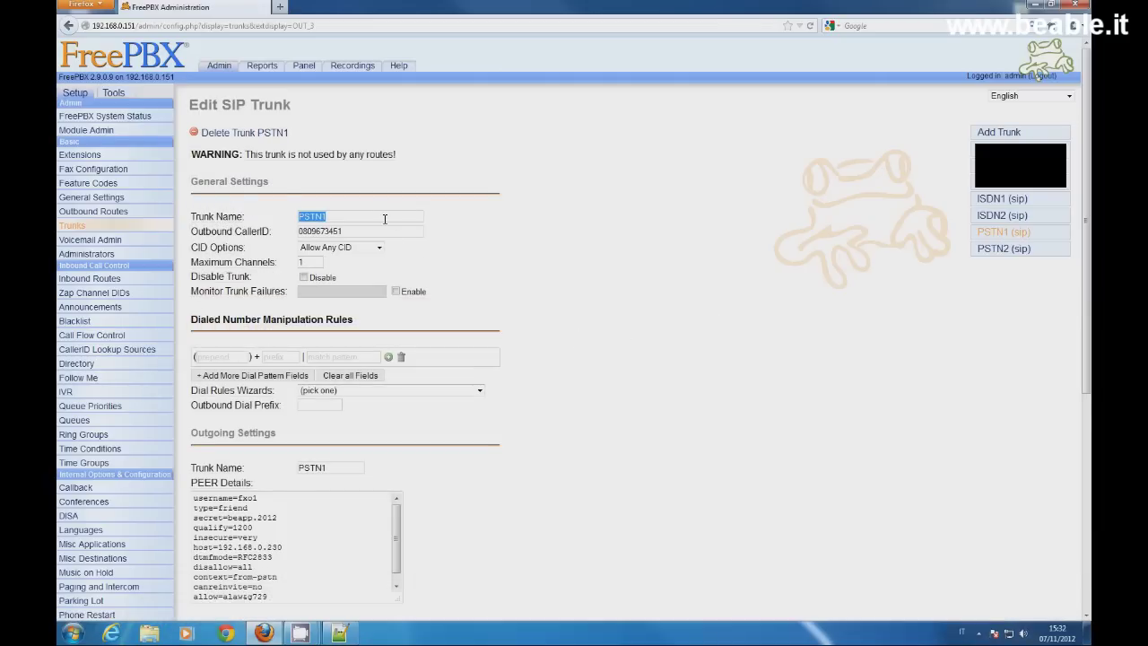
pyautogui.click(402, 232)
pyautogui.doubleClick(401, 233)
pyautogui.click(418, 267)
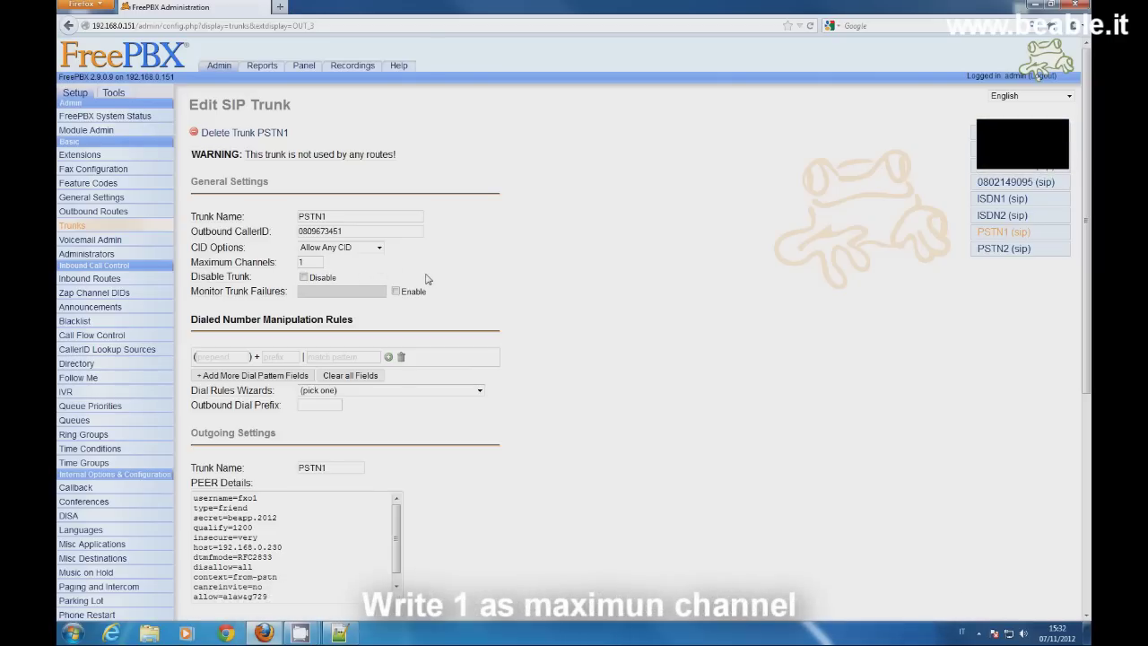
pyautogui.scroll(-3, 514, 300)
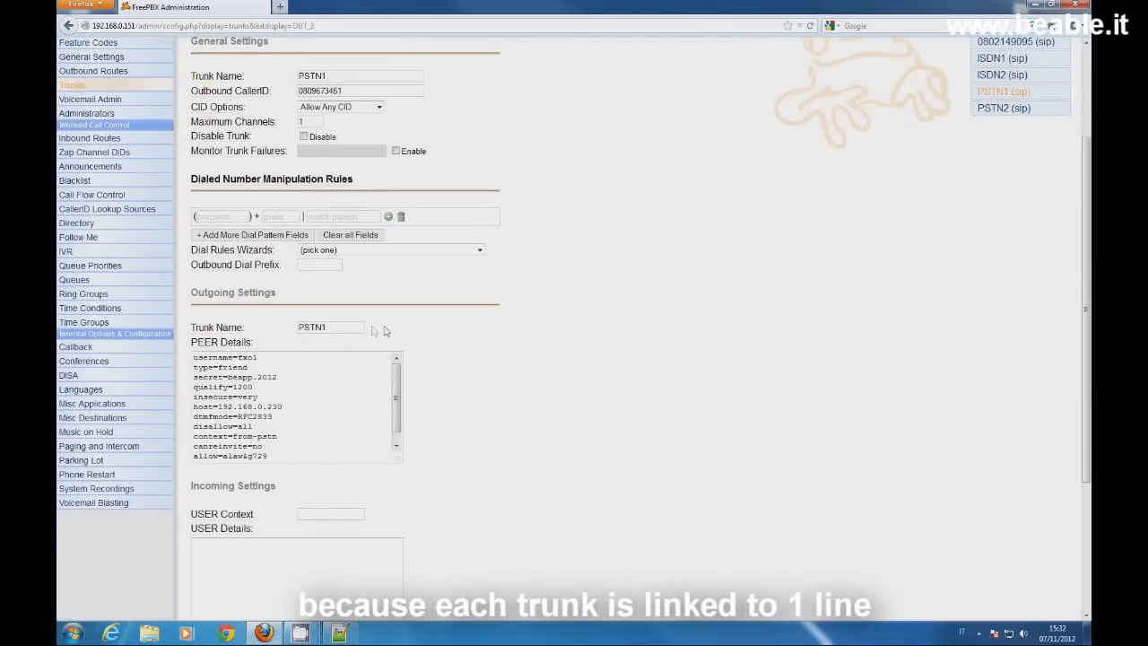
pyautogui.doubleClick(356, 327)
pyautogui.moveTo(274, 357); pyautogui.dragTo(192, 357)
pyautogui.moveTo(280, 377); pyautogui.dragTo(192, 377)
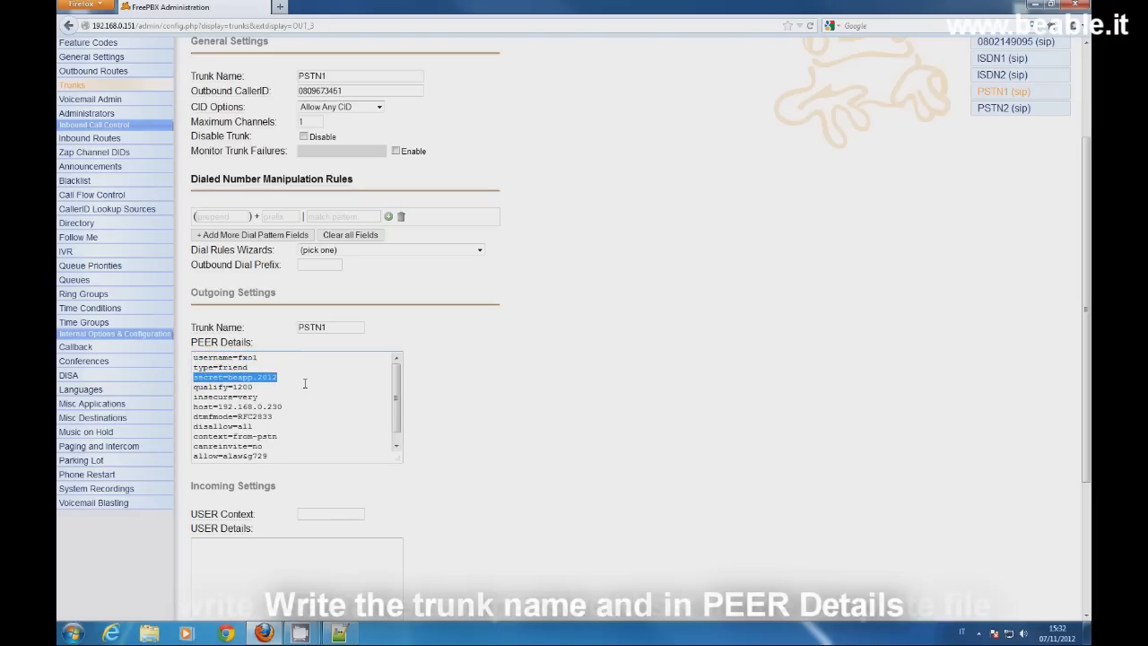
pyautogui.hotkey('alt', 'Tab')
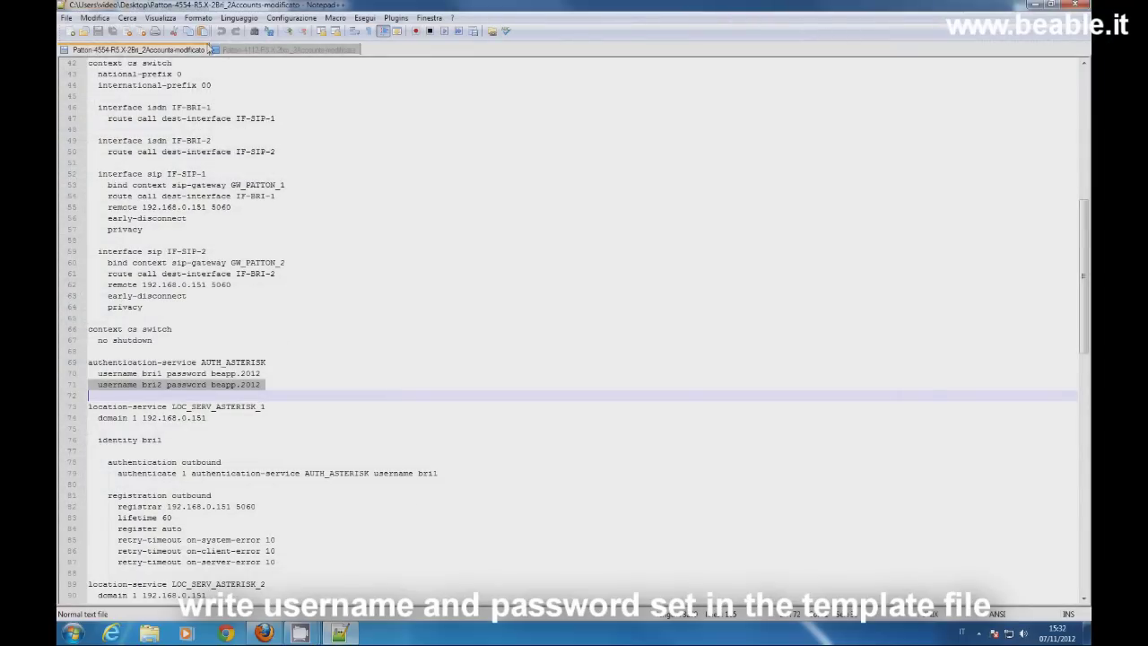
pyautogui.click(231, 50)
pyautogui.click(235, 518)
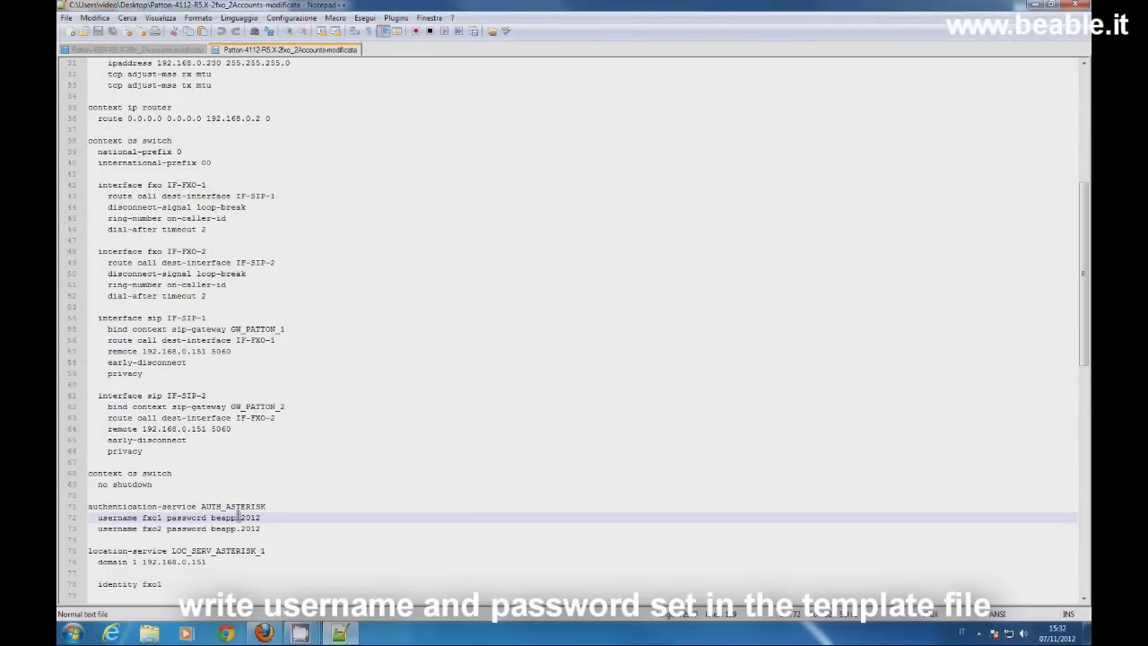
pyautogui.click(99, 518)
pyautogui.moveTo(99, 518); pyautogui.dragTo(257, 520)
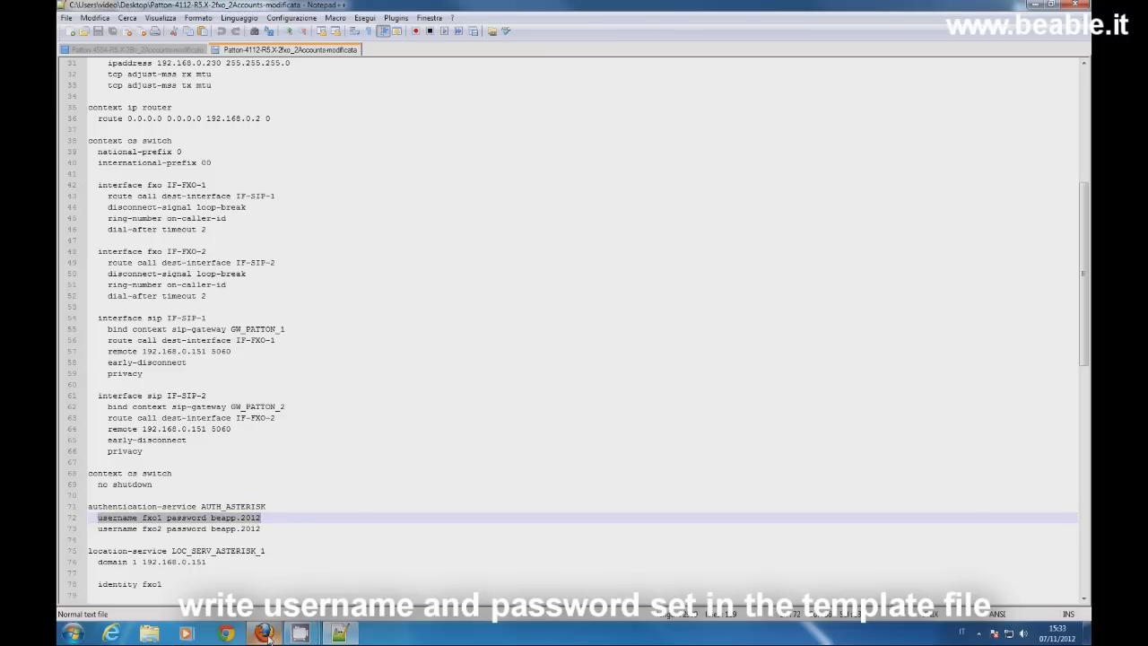
pyautogui.click(263, 633)
pyautogui.tripleClick(284, 406)
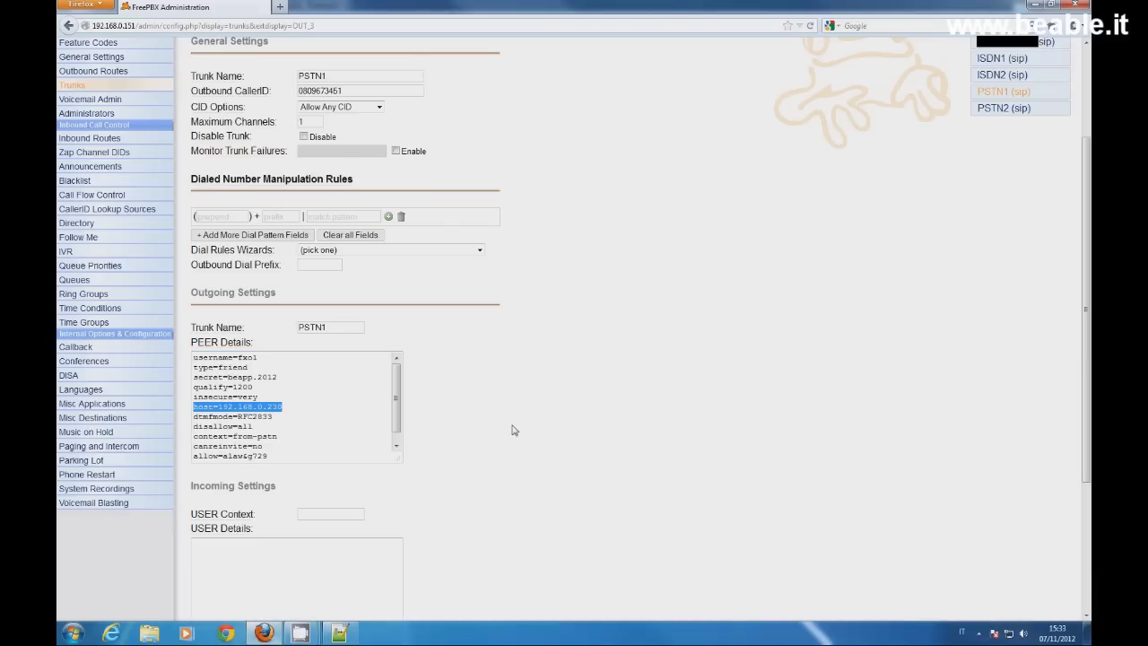
# Step: Open the PSTN2 trunk and review its name, caller ID, and peer username and secret lines
pyautogui.click(1003, 107)
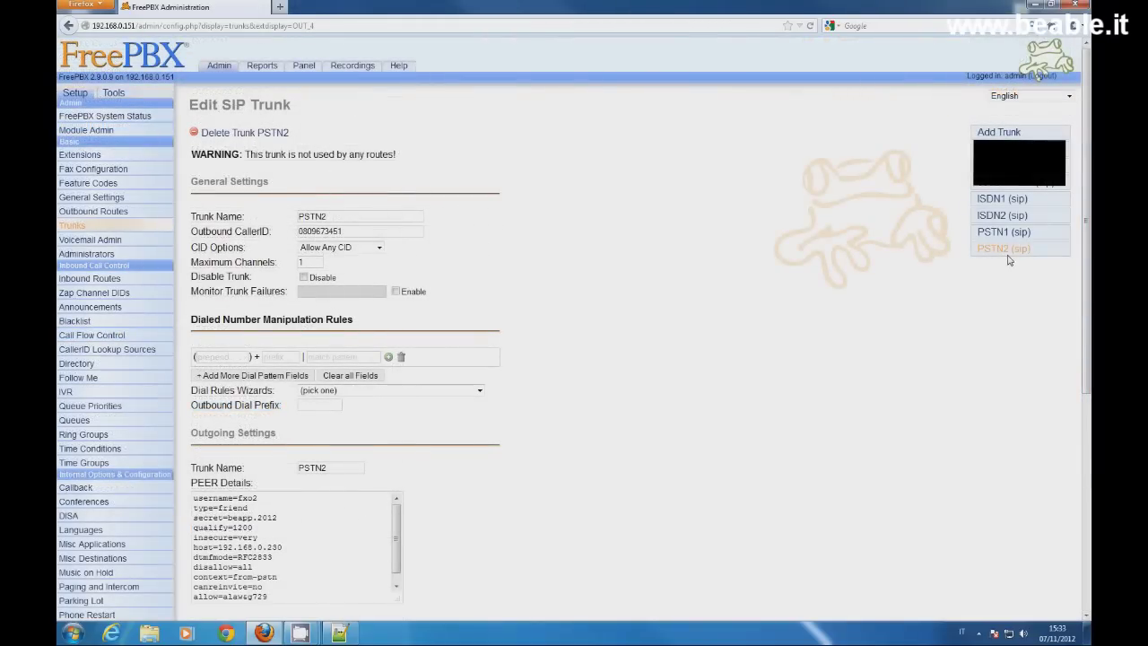
pyautogui.doubleClick(380, 218)
pyautogui.doubleClick(379, 232)
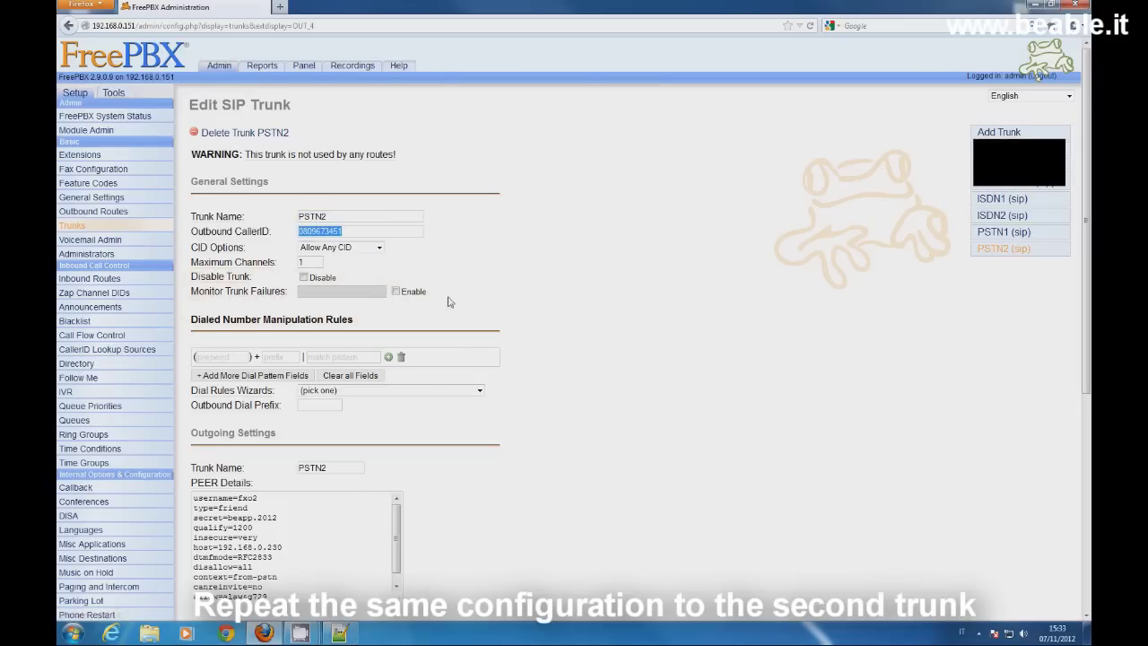
pyautogui.scroll(-3, 505, 346)
pyautogui.click(341, 327)
pyautogui.doubleClick(341, 328)
pyautogui.tripleClick(287, 360)
pyautogui.tripleClick(281, 378)
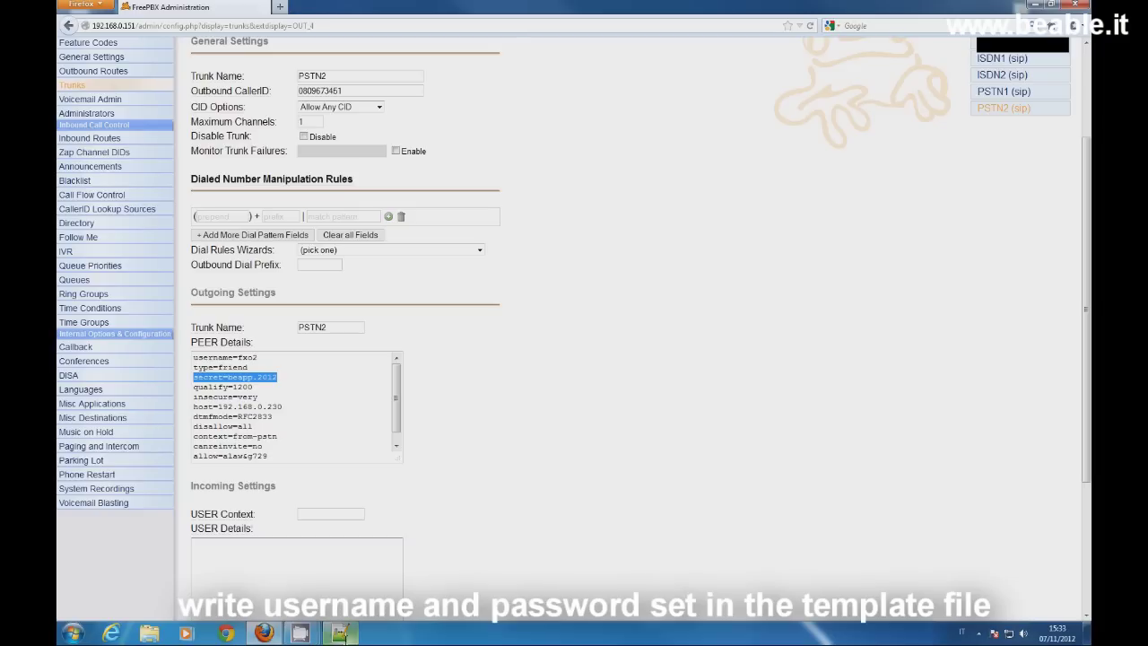
# Step: Compare the template's second account credentials on line 73, then check the peer host 192.168.0.230
pyautogui.click(341, 633)
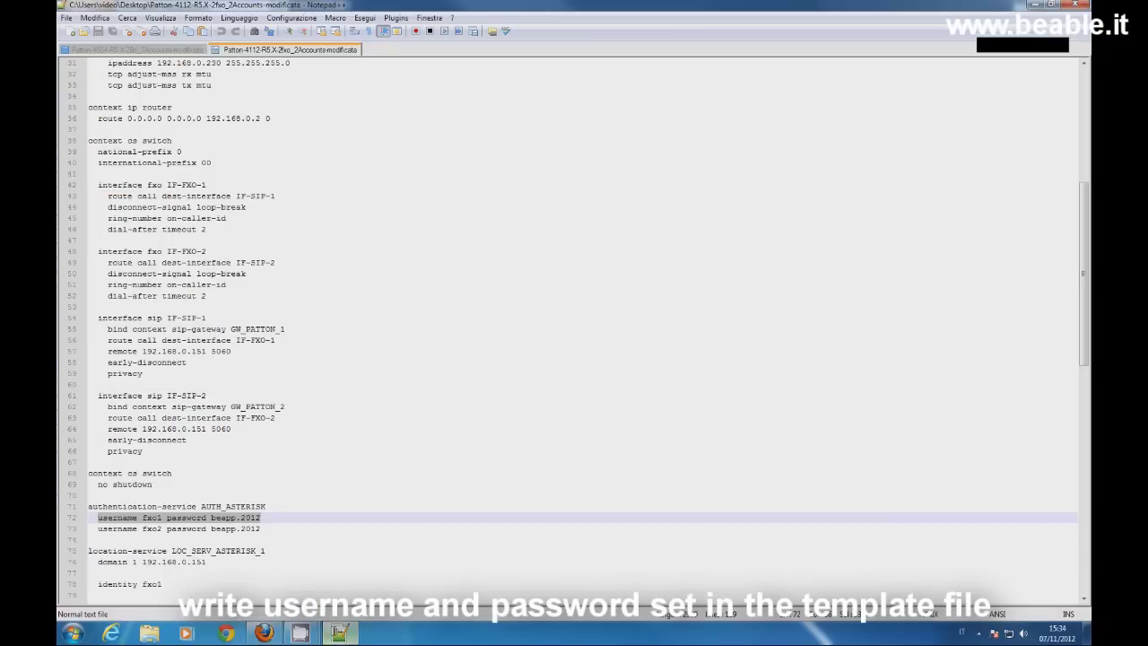
pyautogui.doubleClick(254, 528)
pyautogui.tripleClick(261, 530)
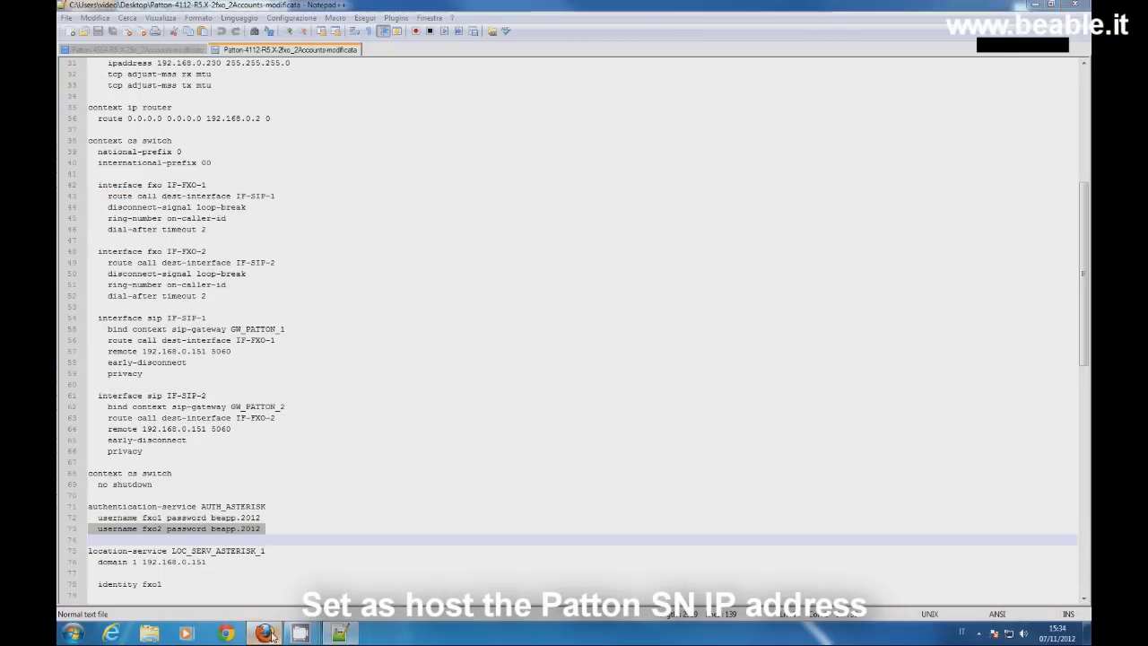
pyautogui.hotkey('alt', 'Tab')
pyautogui.tripleClick(280, 406)
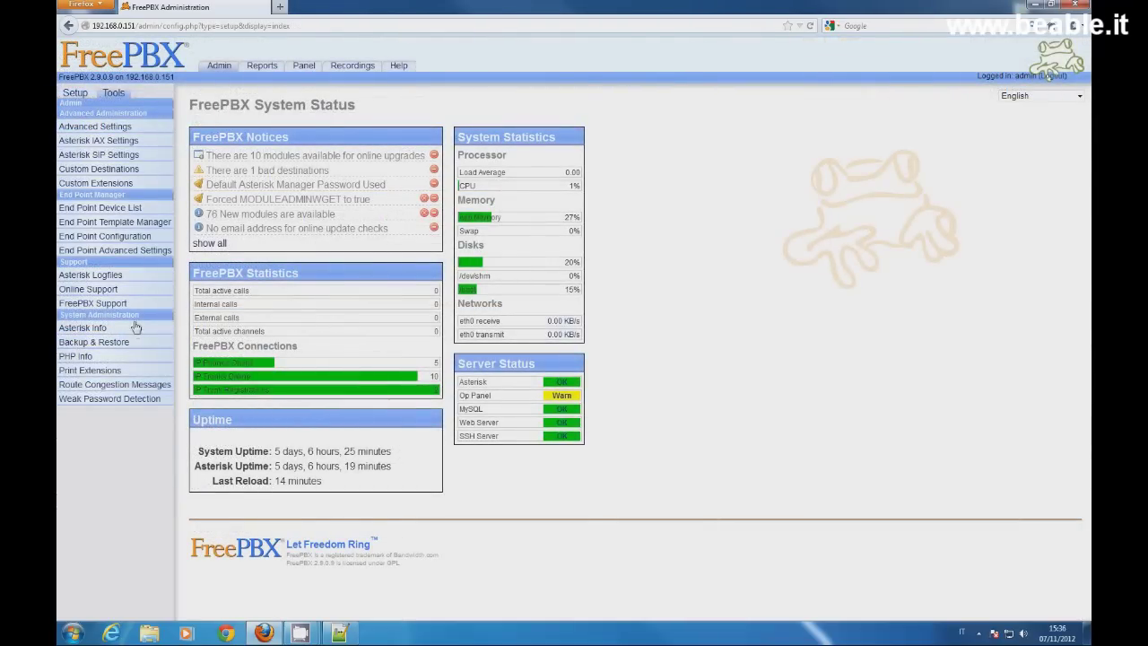
# Step: Check the Asterisk Sip Info peers table to confirm the PSTN1 and PSTN2 trunks are listed
pyautogui.click(135, 328)
pyautogui.click(1042, 199)
pyautogui.moveTo(195, 451); pyautogui.dragTo(643, 462)
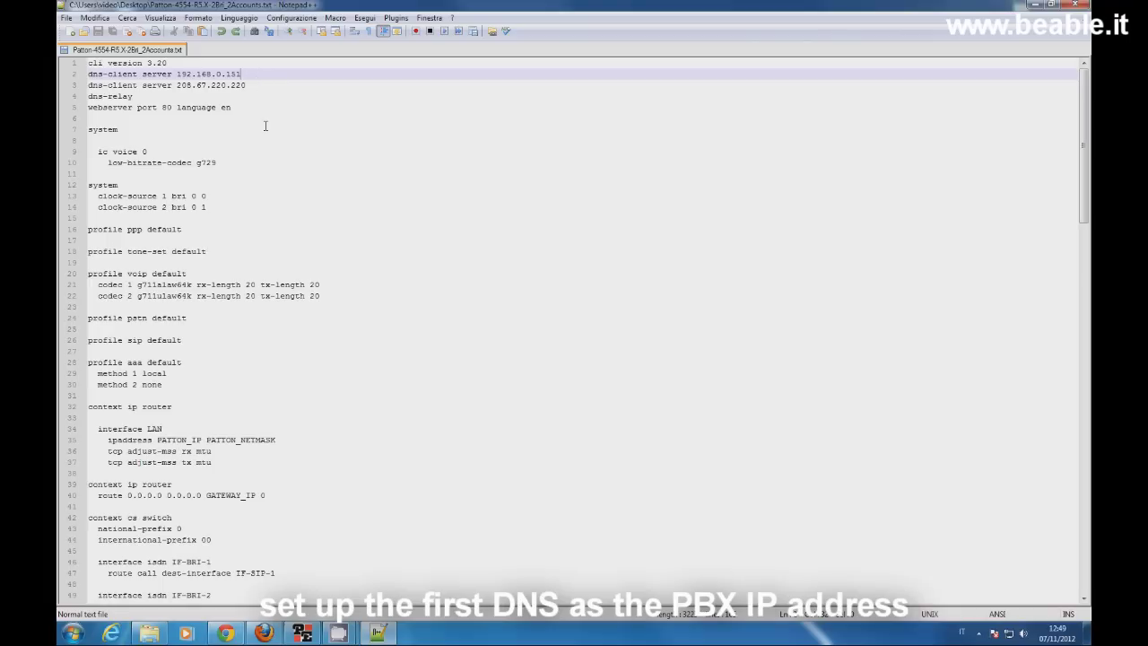
# Step: Replace PATTON_IP and PATTON_NETMASK on line 35 with 192.168.0.113 and 255.255.255.0
pyautogui.scroll(-1, 265, 127)
pyautogui.scroll(-3, 264, 128)
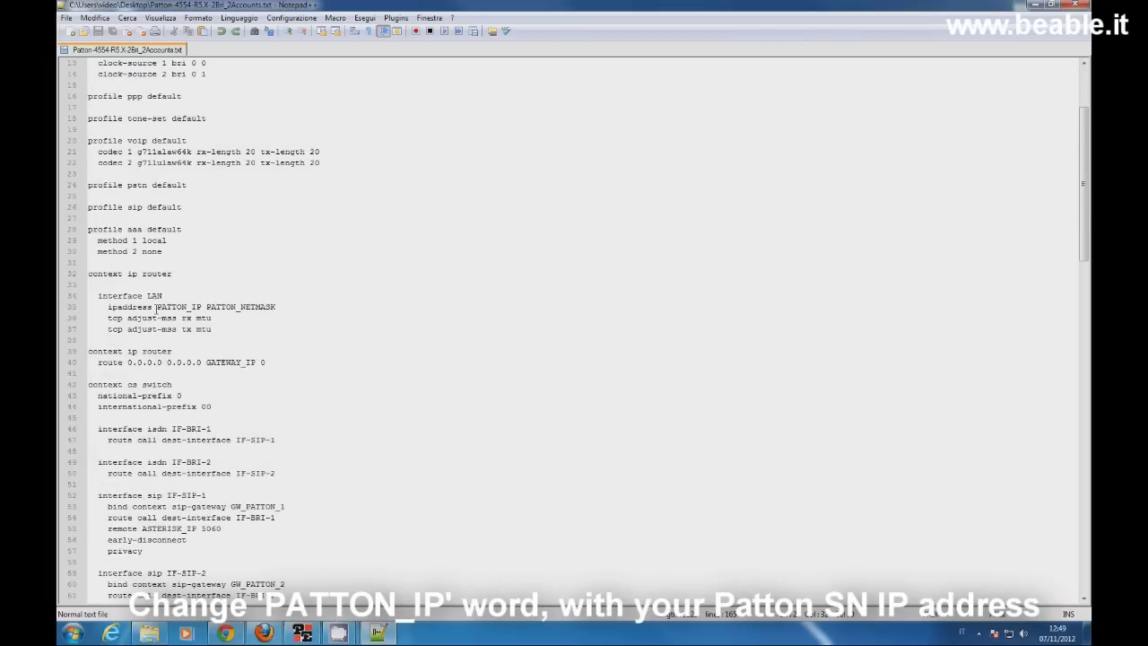
pyautogui.moveTo(156, 308); pyautogui.dragTo(202, 306)
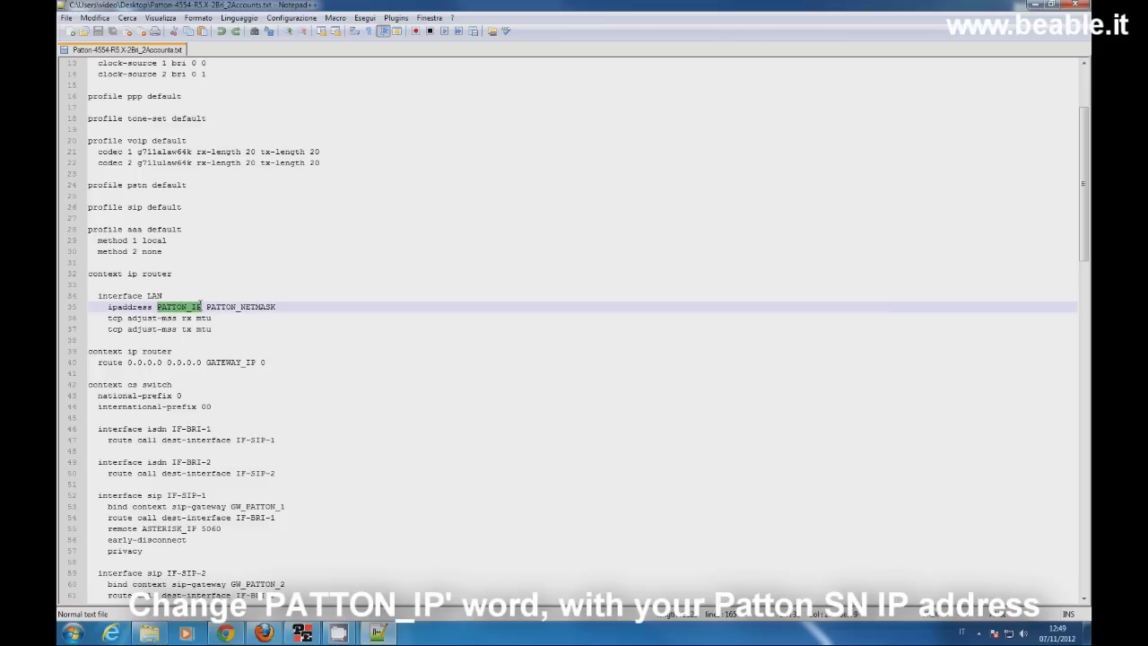
pyautogui.write('1')
pyautogui.write('92.168.0.')
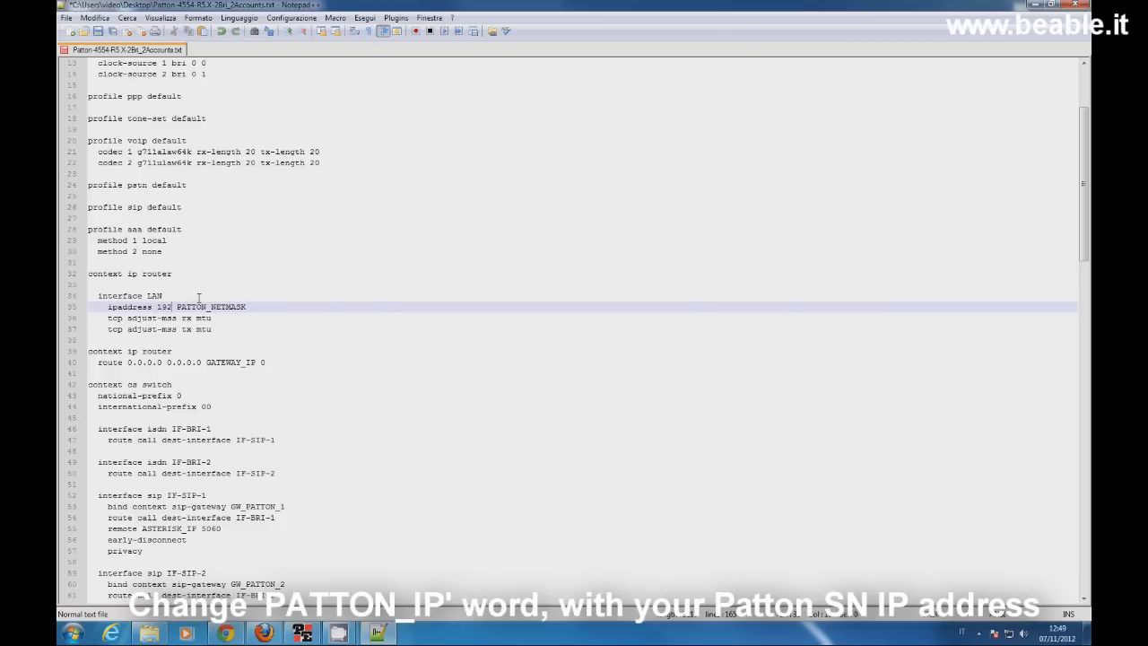
pyautogui.write('113')
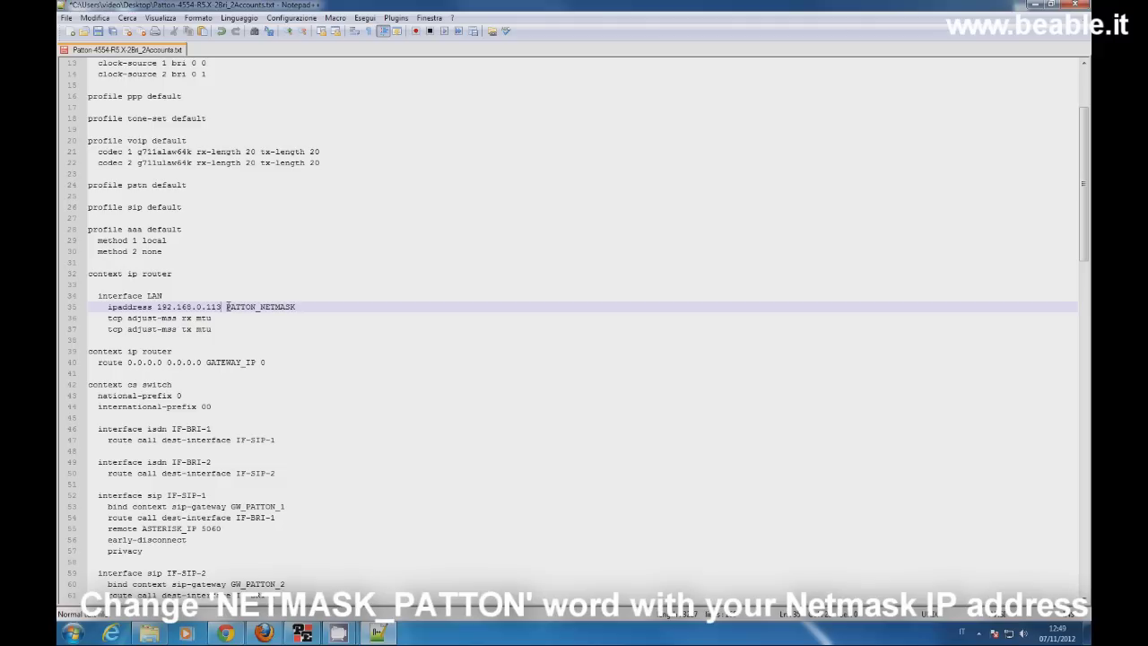
pyautogui.moveTo(226, 307); pyautogui.dragTo(296, 309)
pyautogui.write('255.255.255.')
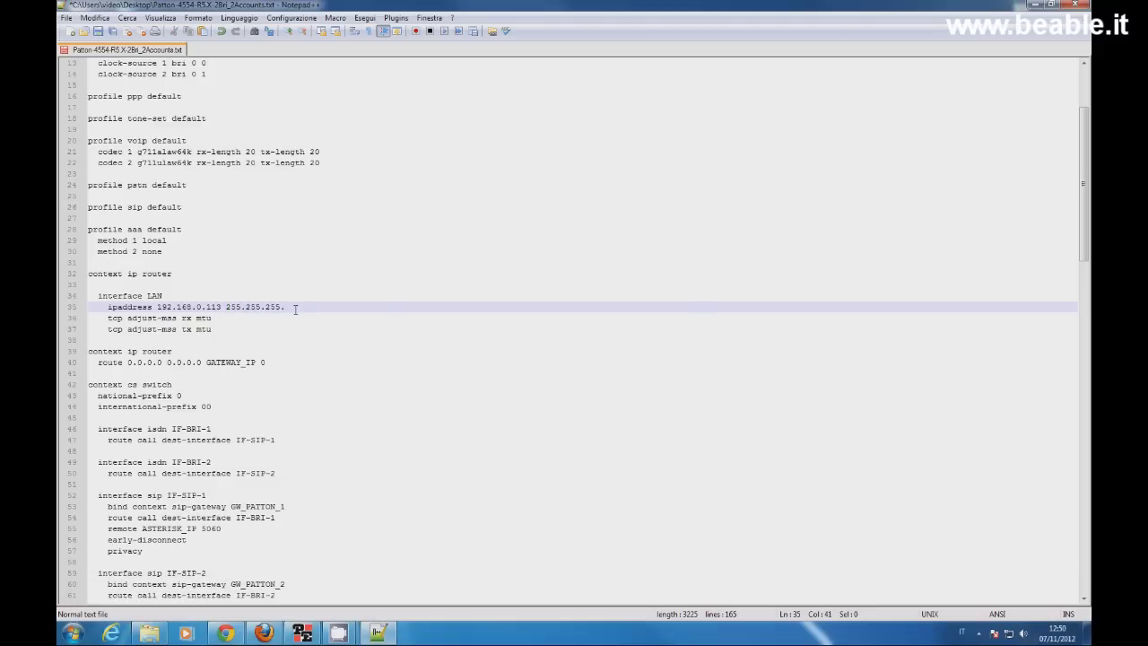
pyautogui.write('0')
# Step: Set the default route's GATEWAY_IP on line 40 to 192.168.0.2
pyautogui.click(275, 362)
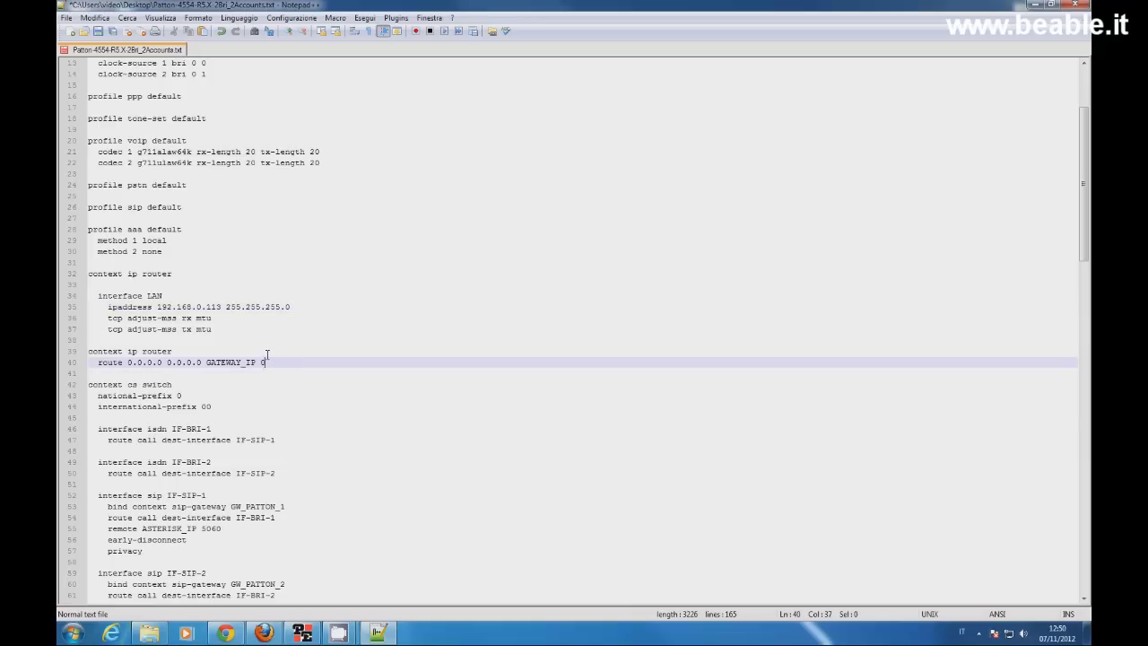
pyautogui.moveTo(206, 362); pyautogui.dragTo(257, 363)
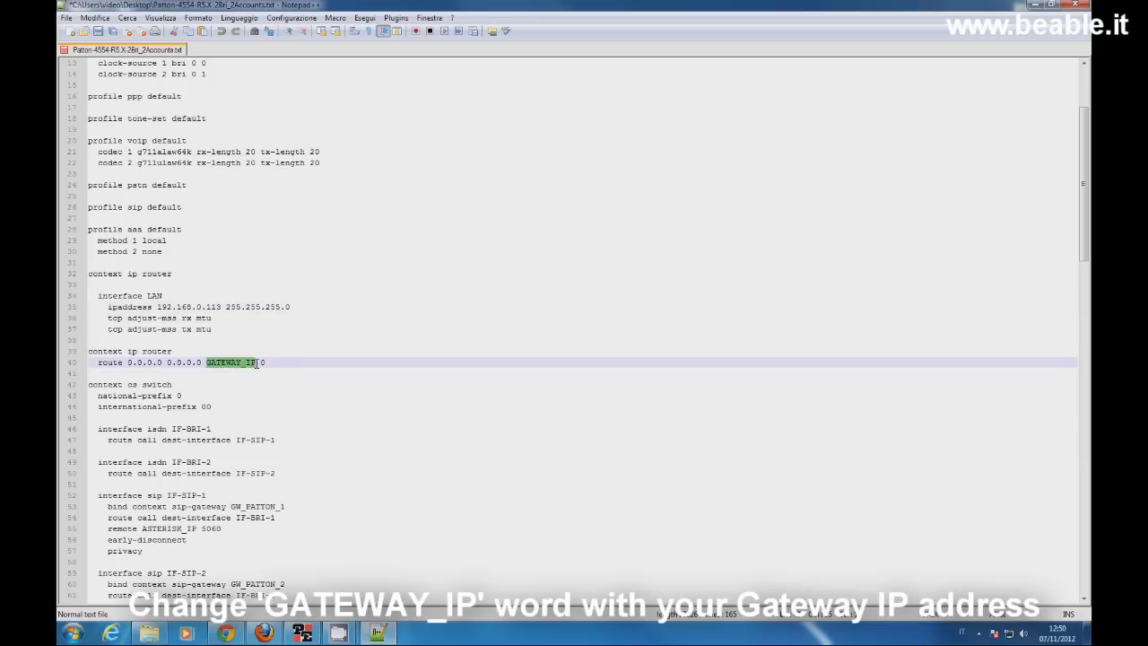
pyautogui.write('192.168.0.2')
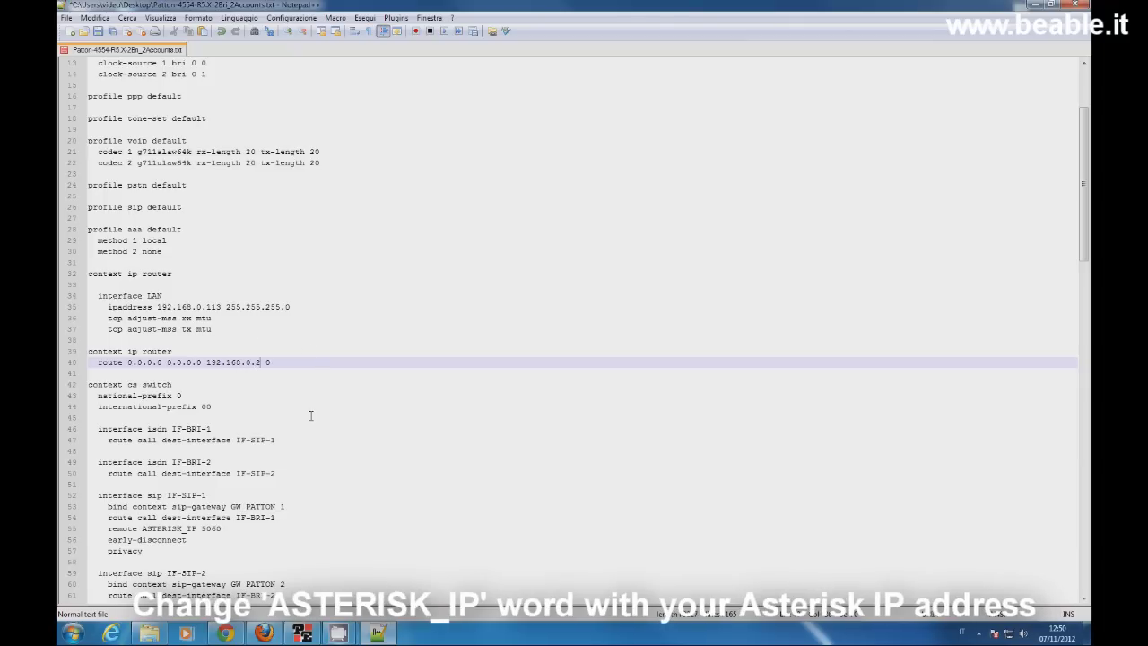
# Step: Point both SIP interfaces' remote on lines 55 and 62 at 192.168.0.151
pyautogui.scroll(-3, 310, 415)
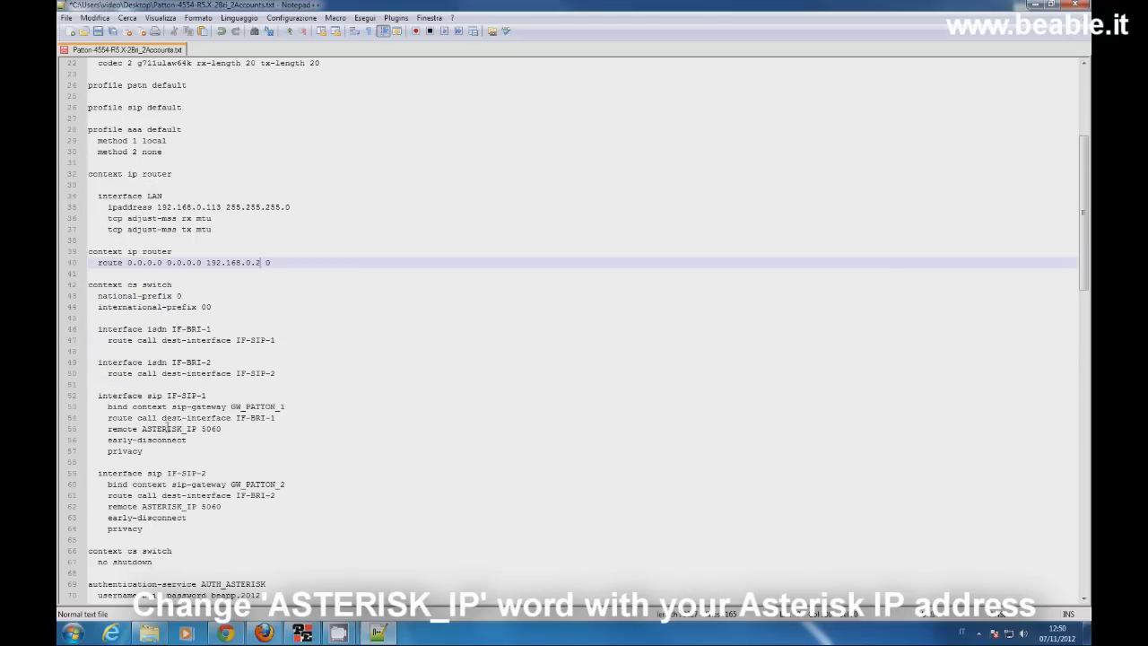
pyautogui.moveTo(142, 429); pyautogui.dragTo(195, 429)
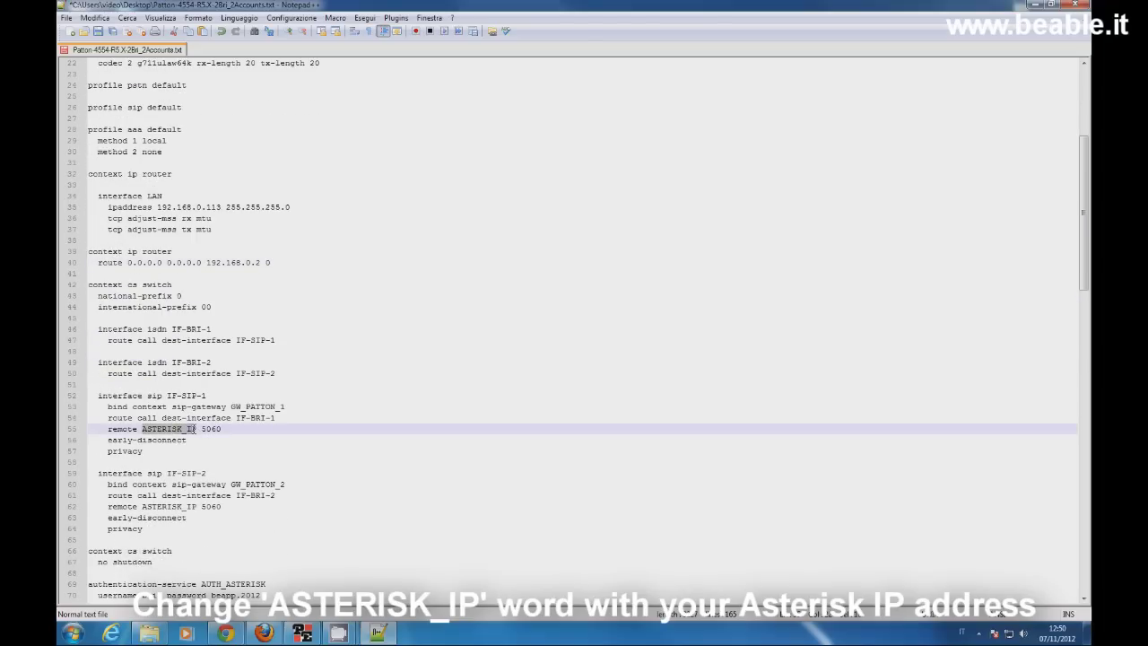
pyautogui.write('192')
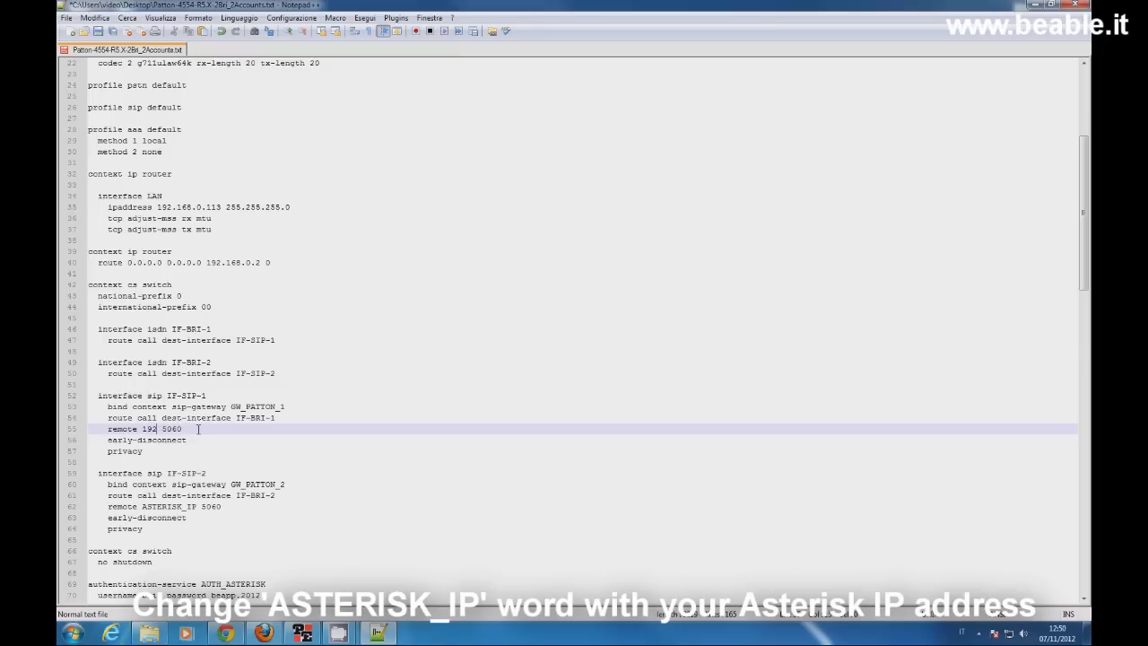
pyautogui.write('.168.0.')
pyautogui.write('15')
pyautogui.write('11')
pyautogui.scroll(-1, 209, 437)
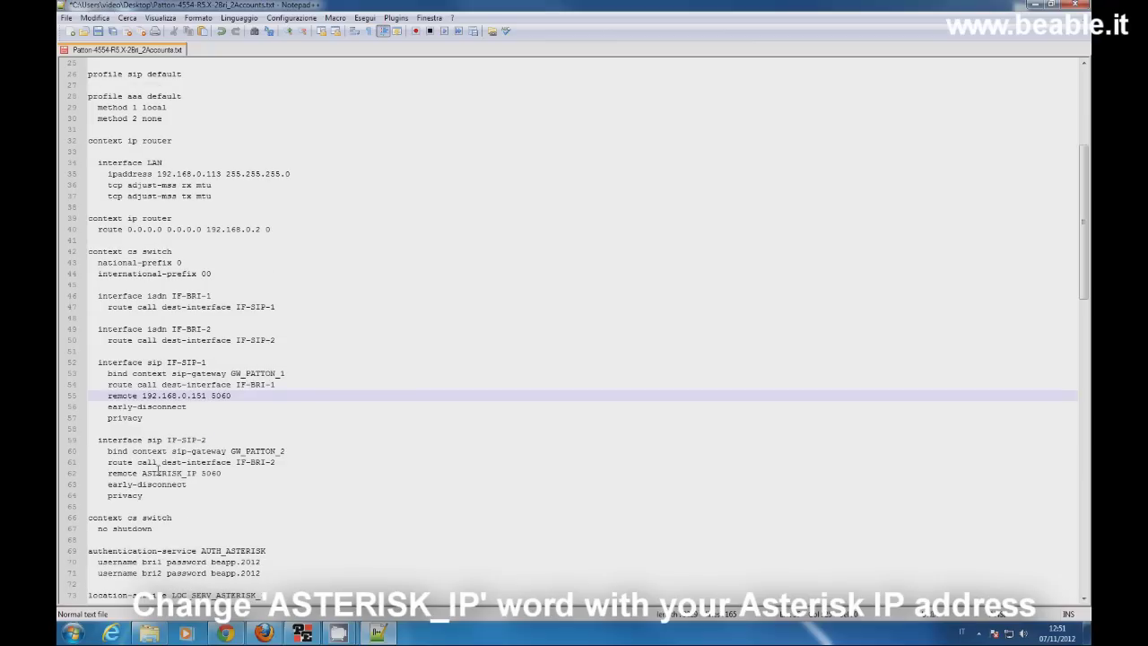
pyautogui.moveTo(141, 474); pyautogui.dragTo(199, 474)
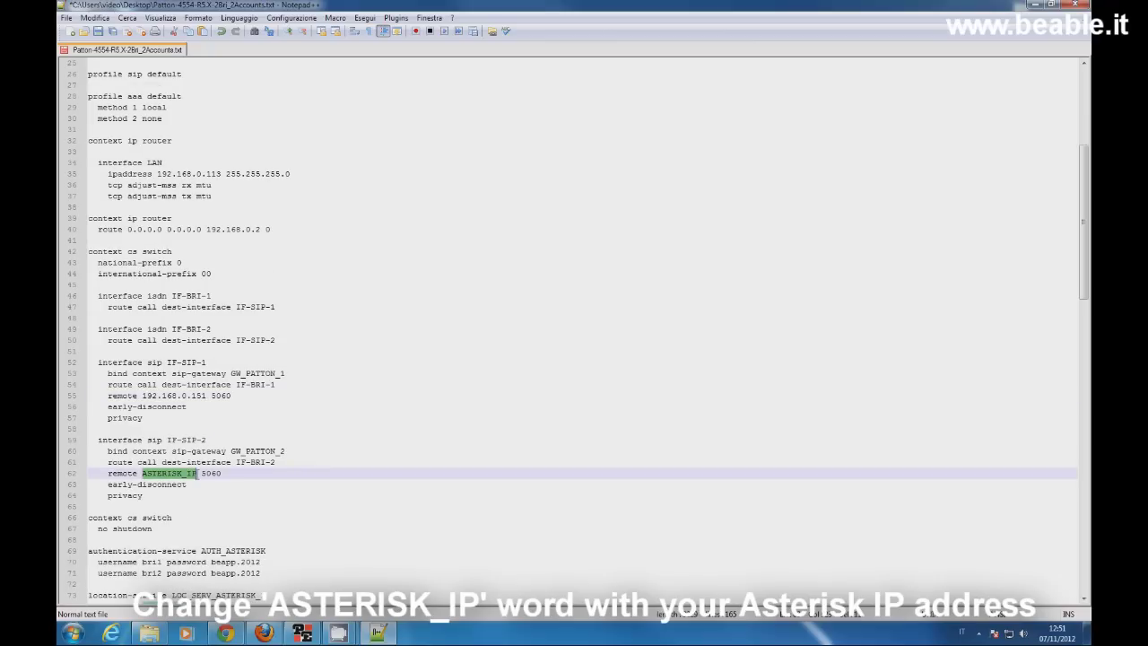
pyautogui.write('192.168.0.151')
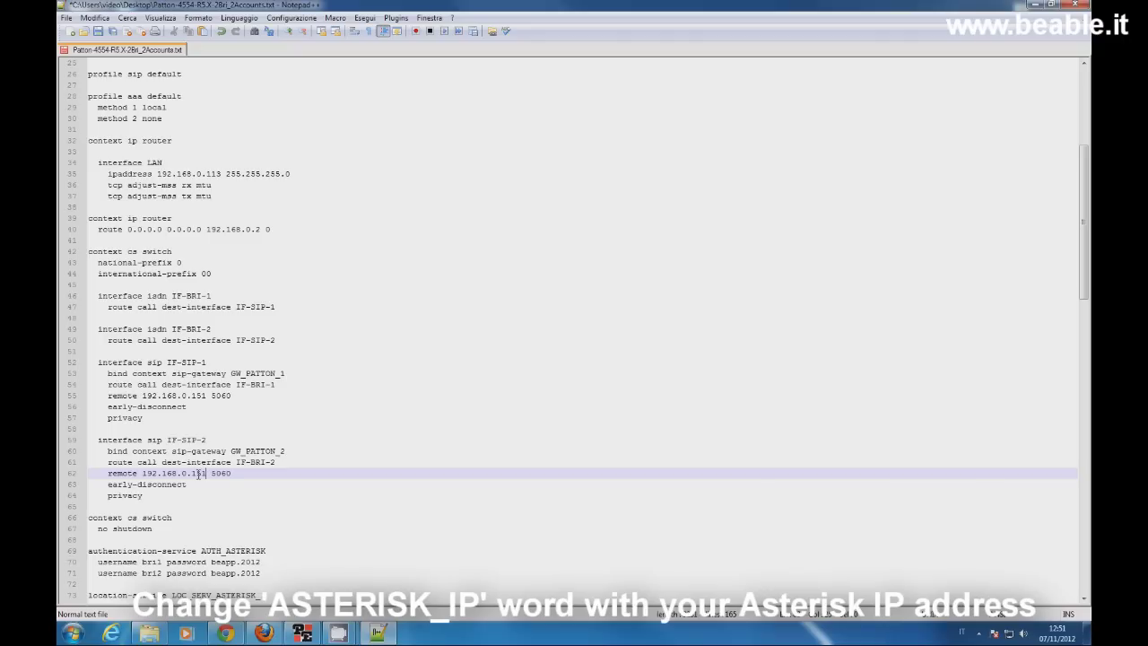
# Step: Review the username/password lines, then begin entering 192.168.0.151 as line 74's location-service domain
pyautogui.scroll(-3, 205, 472)
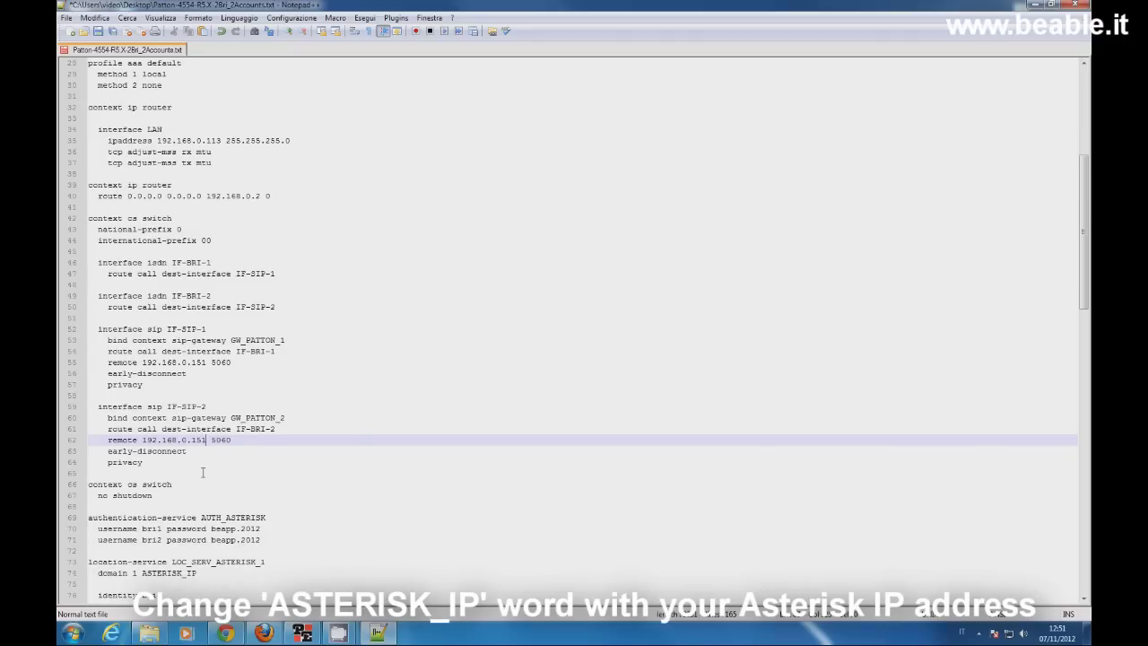
pyautogui.moveTo(99, 462); pyautogui.dragTo(264, 472)
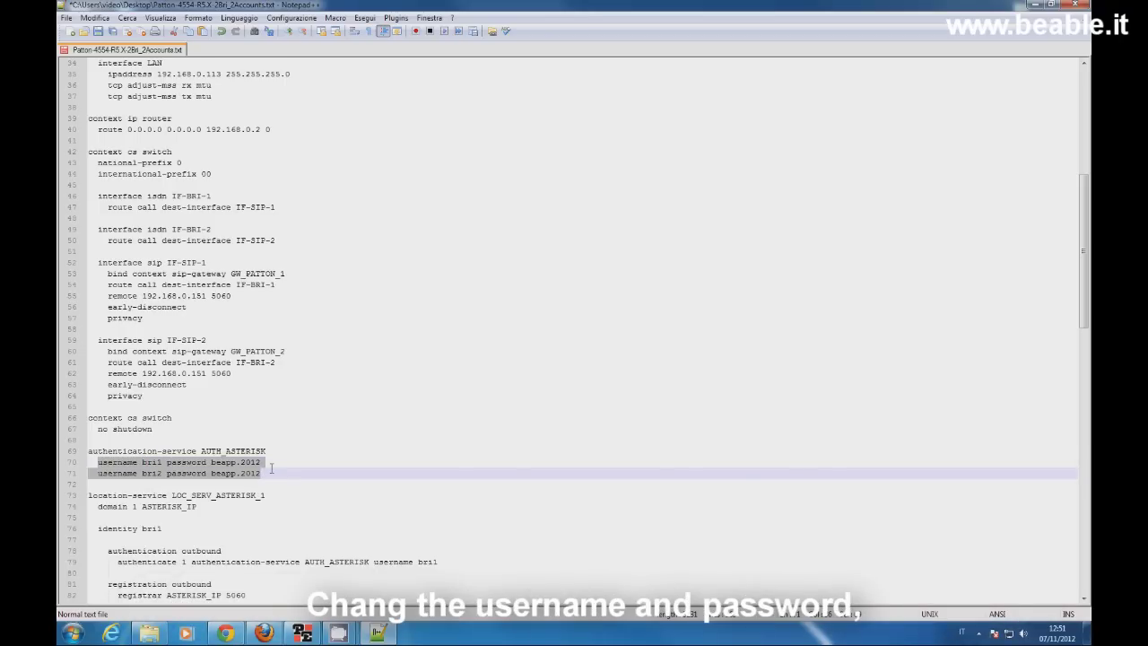
pyautogui.scroll(-1, 278, 464)
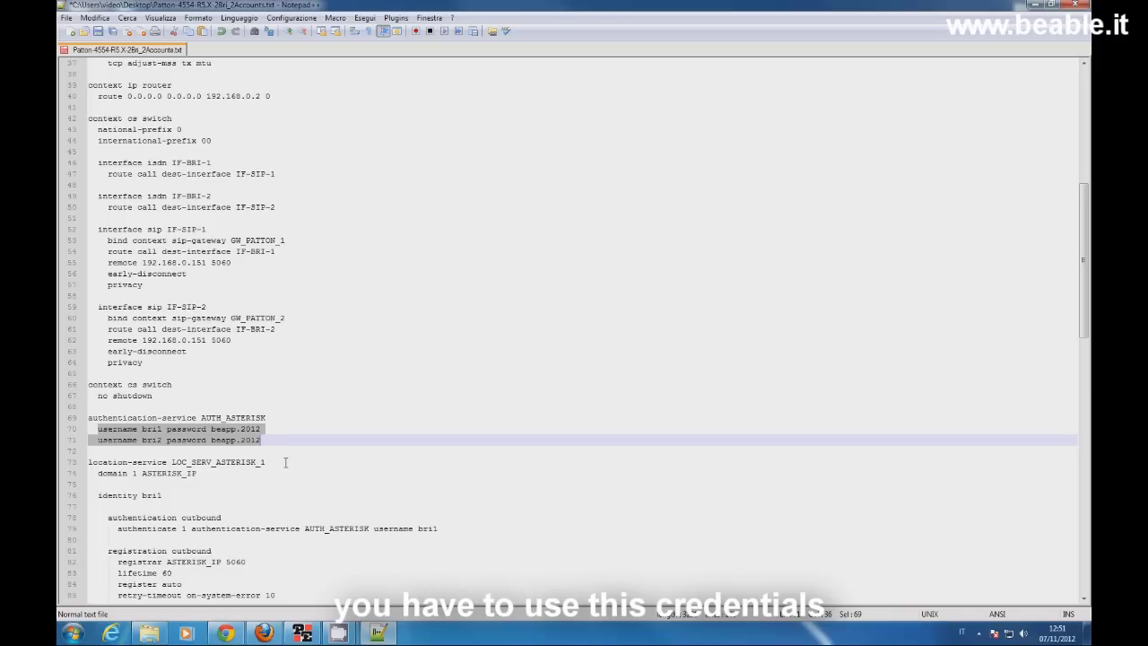
pyautogui.scroll(-1, 285, 462)
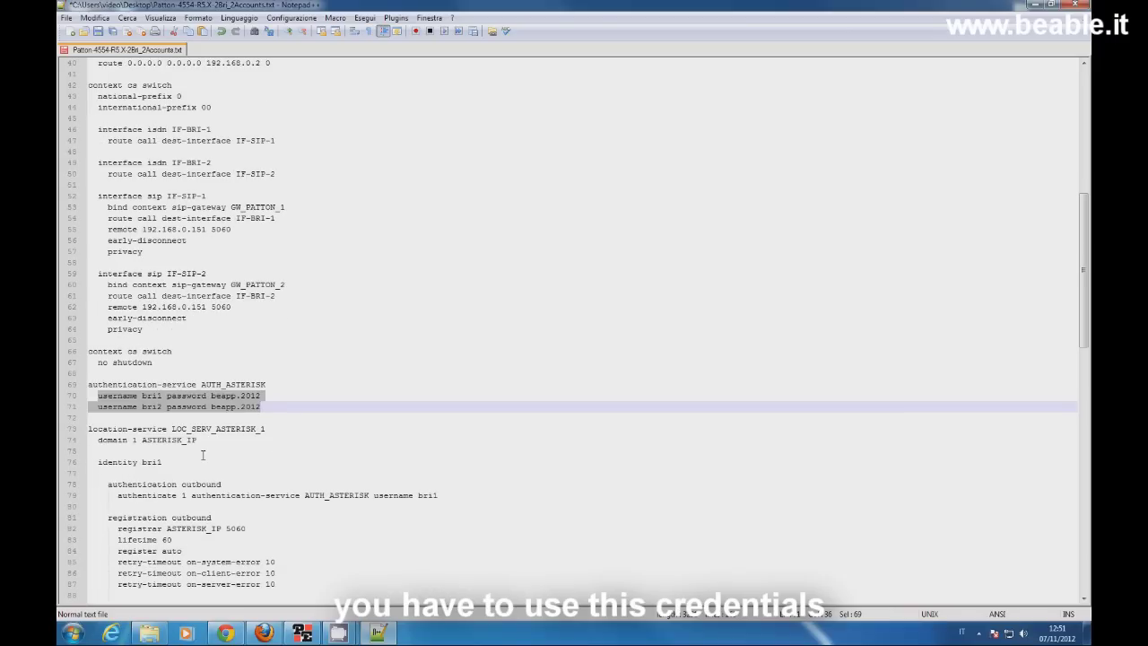
pyautogui.click(140, 439)
pyautogui.moveTo(141, 440); pyautogui.dragTo(198, 440)
pyautogui.write('192.168.0.151')
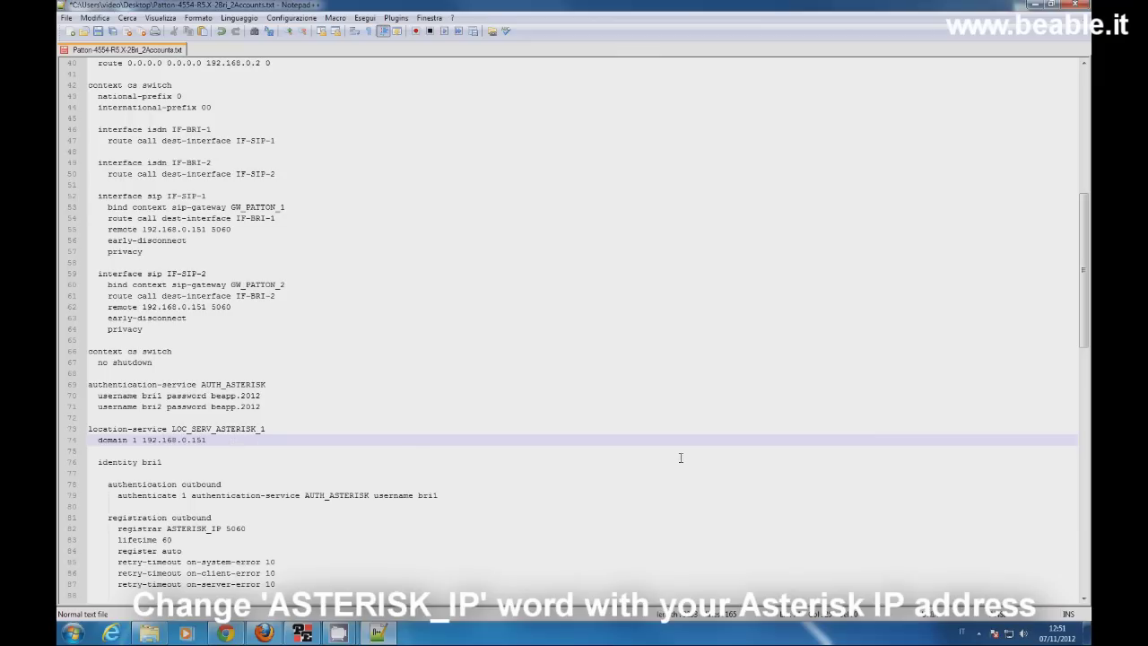
# Step: Set the first registrar (line 82) and the second location-service domain (line 90) to 192.168.0.151
pyautogui.scroll(-3, 179, 430)
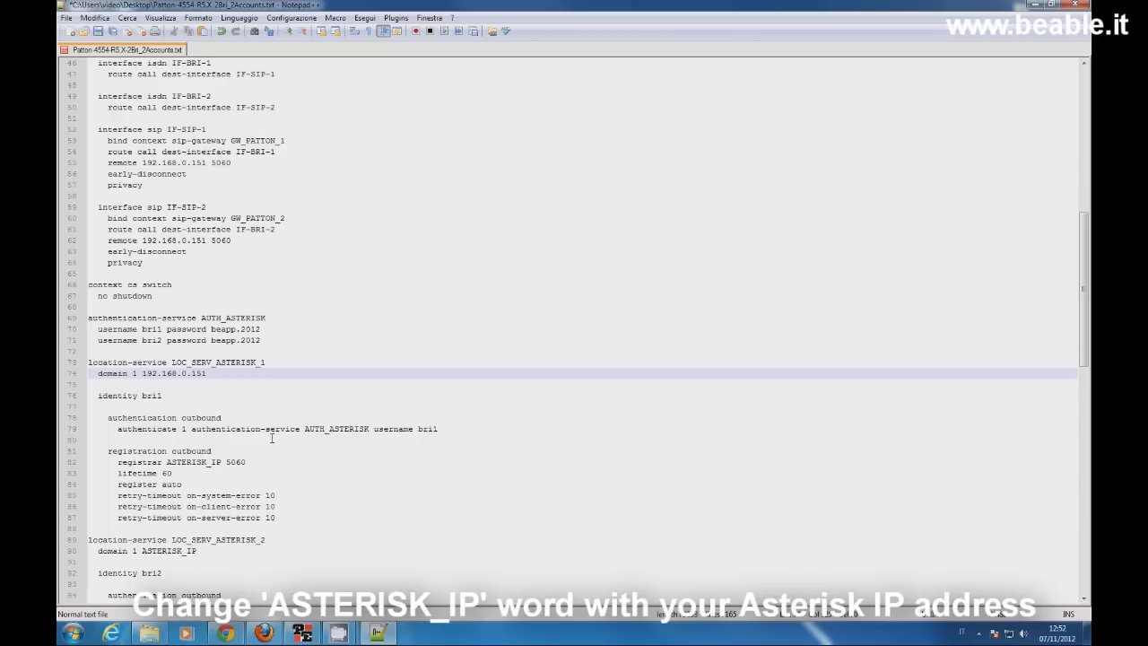
pyautogui.moveTo(167, 429); pyautogui.dragTo(221, 430)
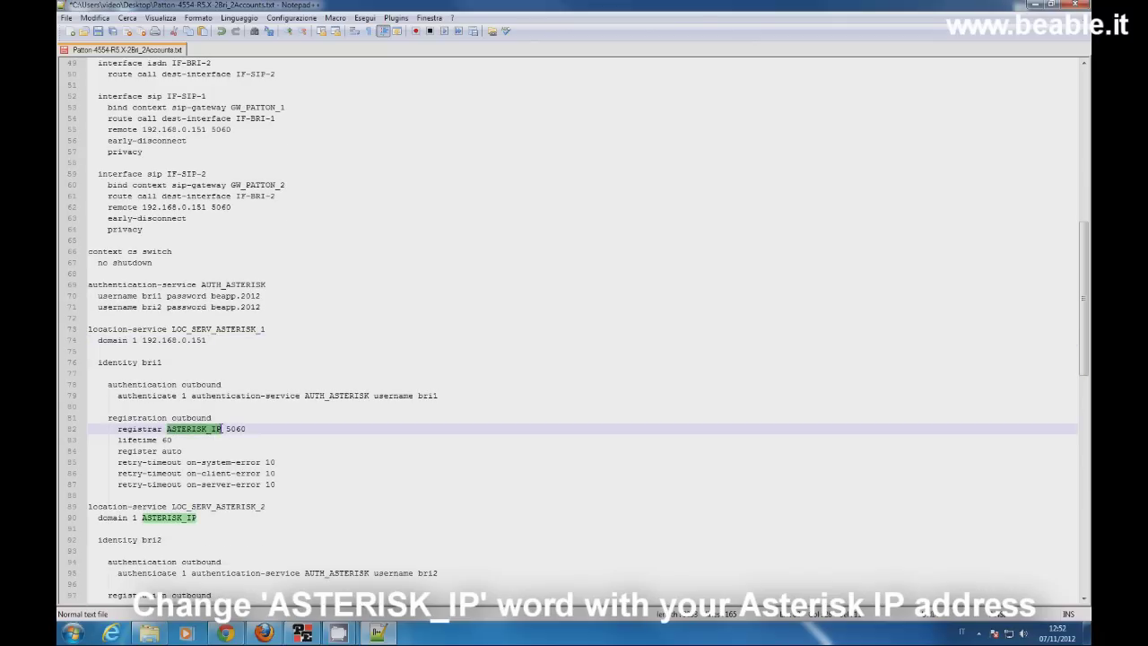
pyautogui.write('192.168.0.')
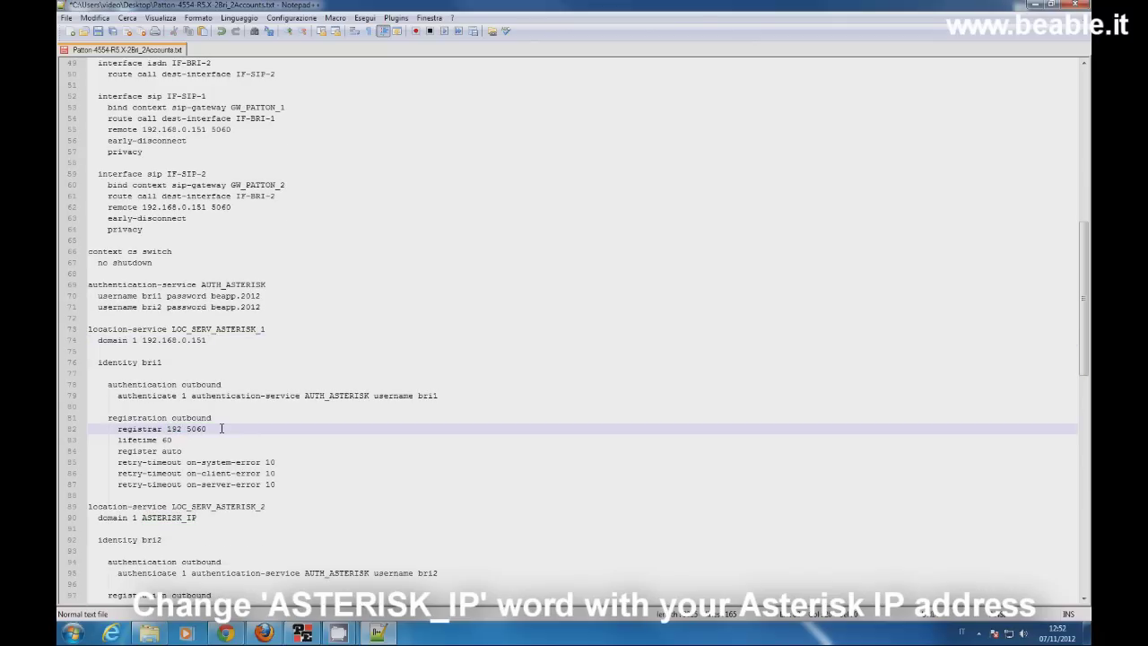
pyautogui.write('151')
pyautogui.scroll(-3, 221, 429)
pyautogui.moveTo(142, 418); pyautogui.dragTo(198, 418)
pyautogui.write('1 192.16')
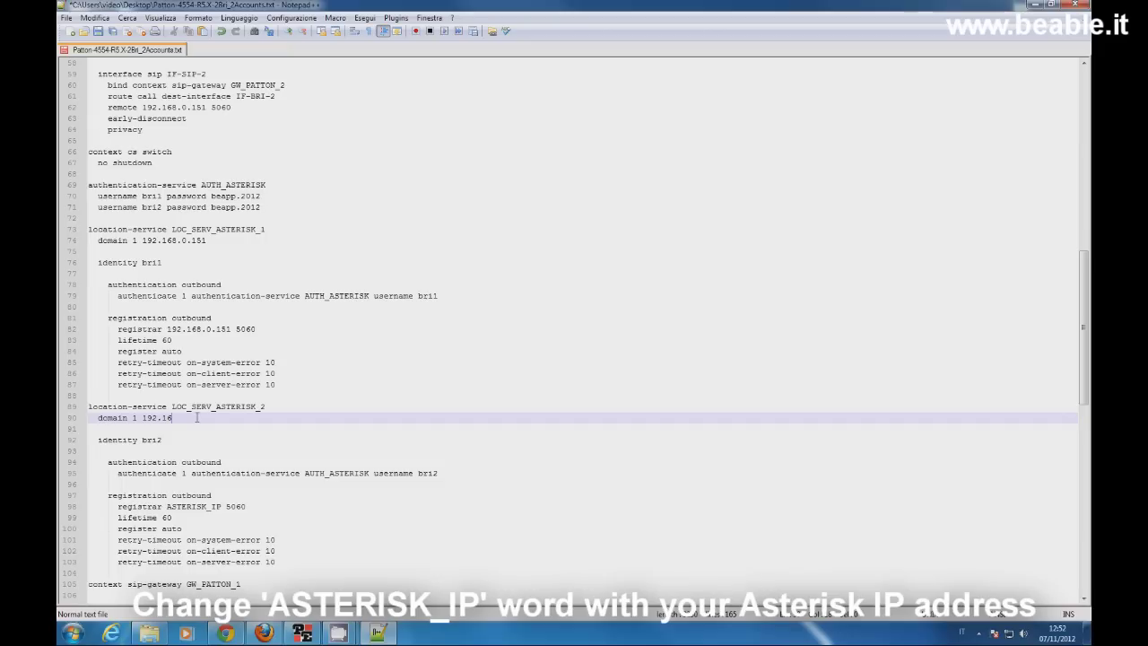
pyautogui.write('8.0.151')
# Step: Replace ASTERISK_IP in the second registrar on line 98 with 192.168.0.151 and review the rest
pyautogui.scroll(-1, 196, 418)
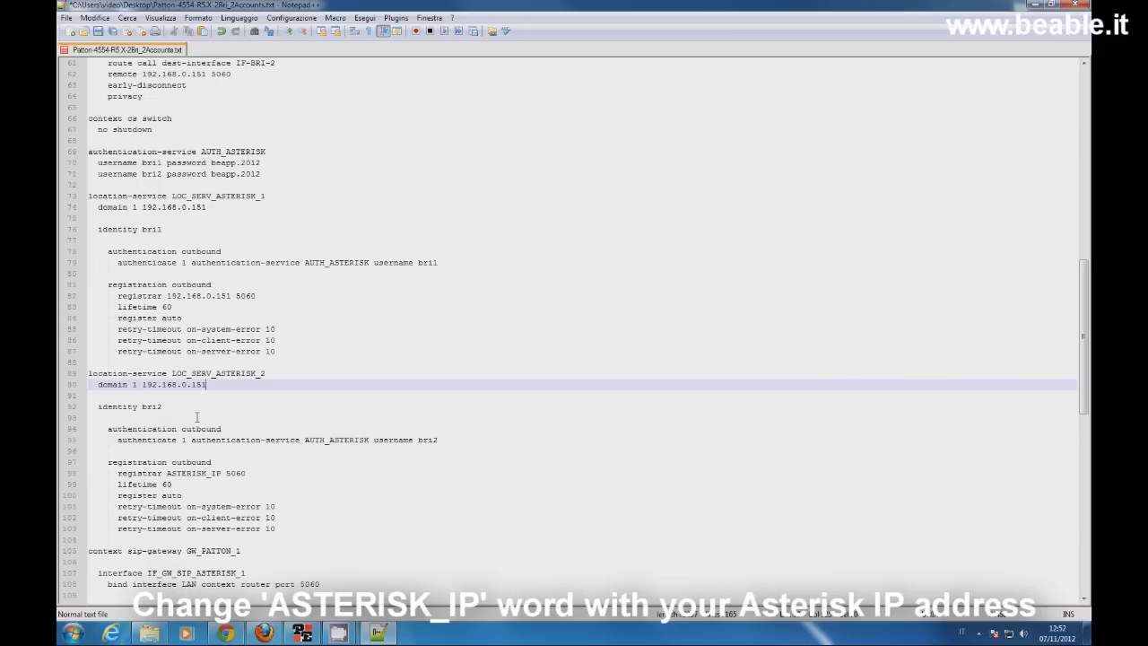
pyautogui.scroll(-1, 195, 418)
pyautogui.moveTo(167, 440); pyautogui.dragTo(222, 439)
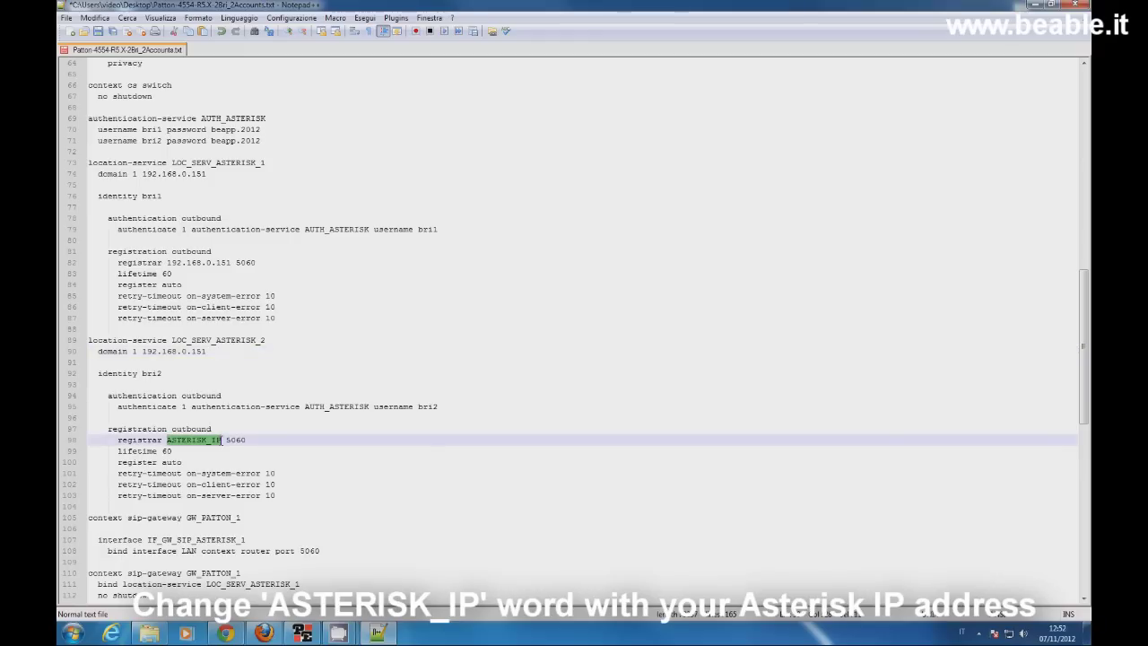
pyautogui.write('192.168.0.')
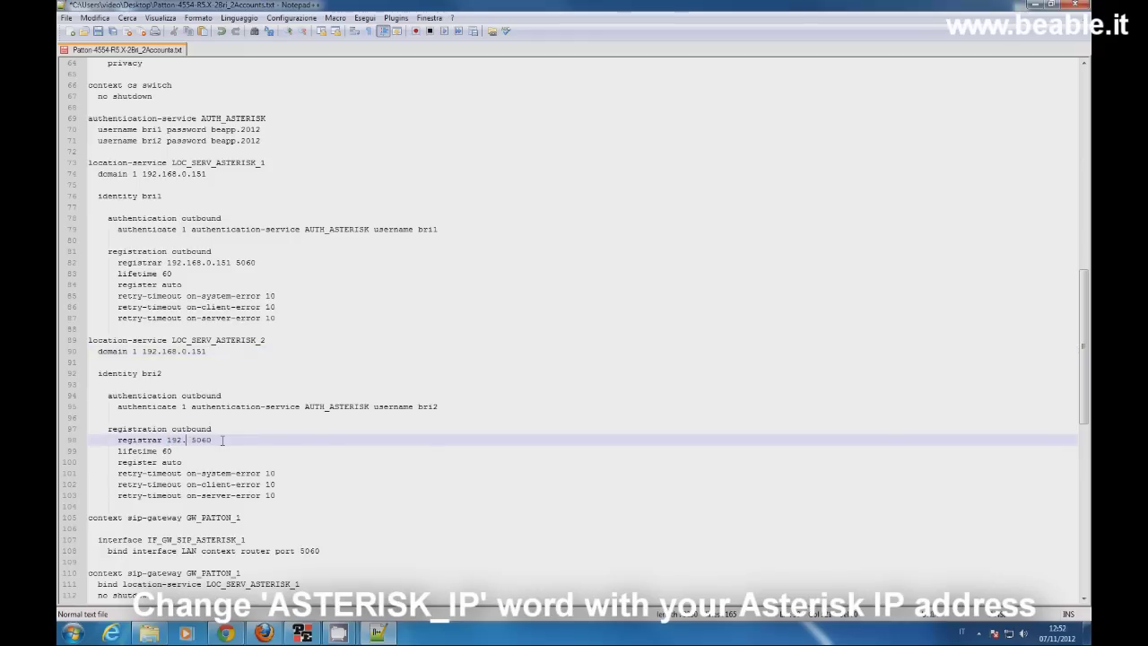
pyautogui.write('151')
pyautogui.scroll(-4, 221, 440)
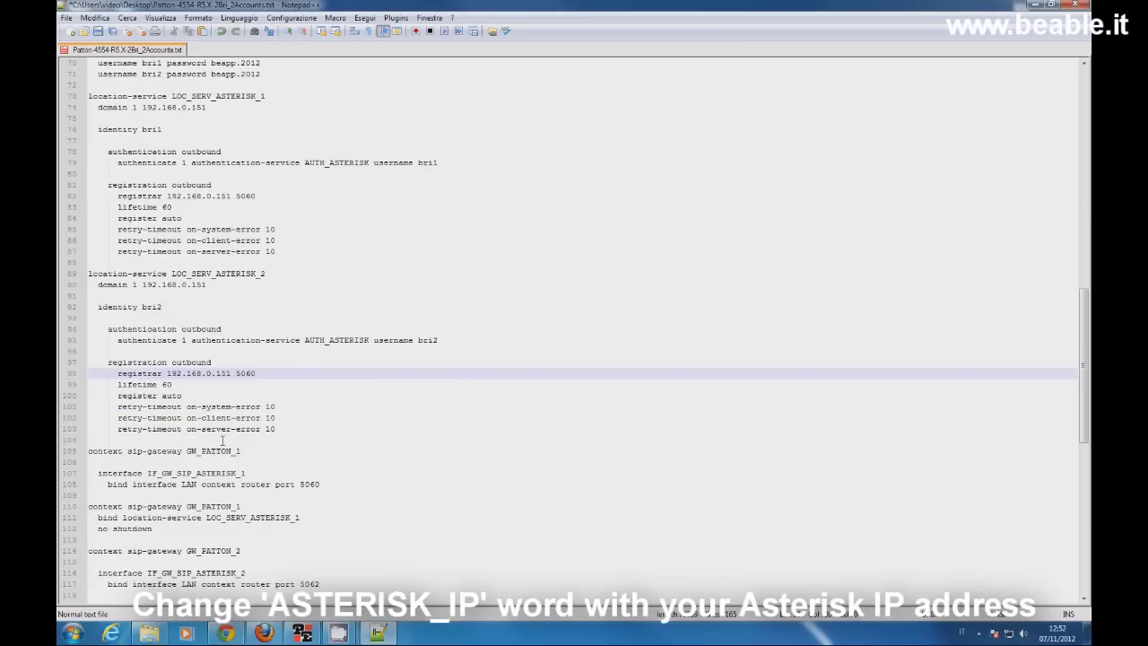
pyautogui.scroll(-7, 242, 441)
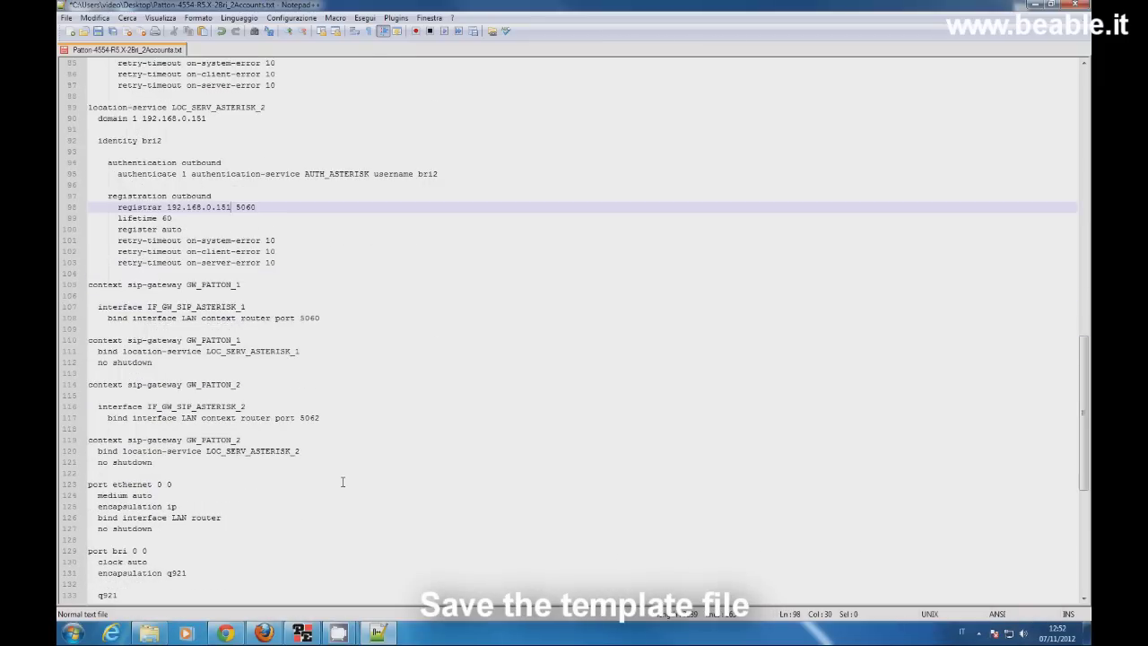
pyautogui.scroll(-2, 341, 482)
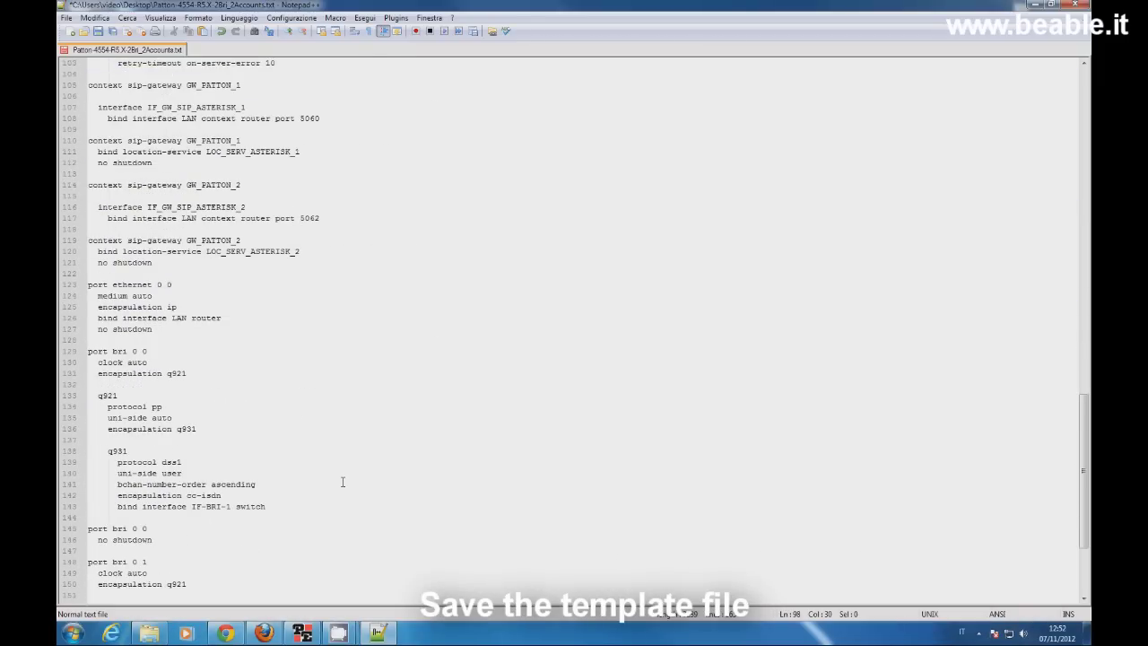
pyautogui.scroll(-5, 342, 482)
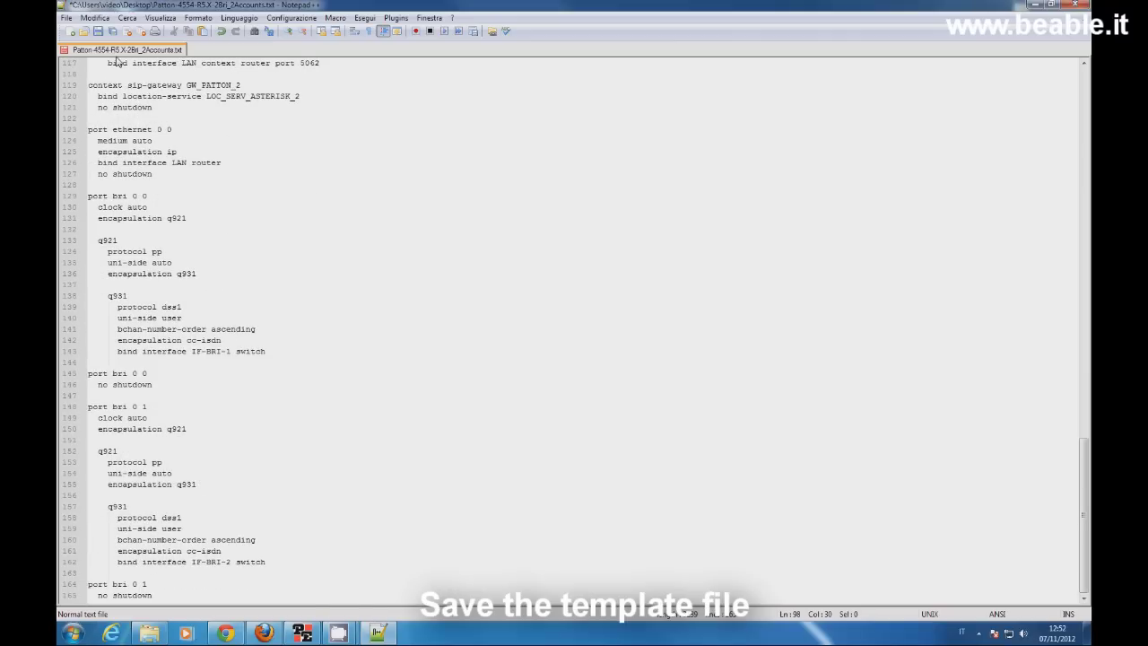
# Step: Save the template with Salva come as Patton-4554-R5.X-2Bri_2Accounts-modificato
pyautogui.click(66, 18)
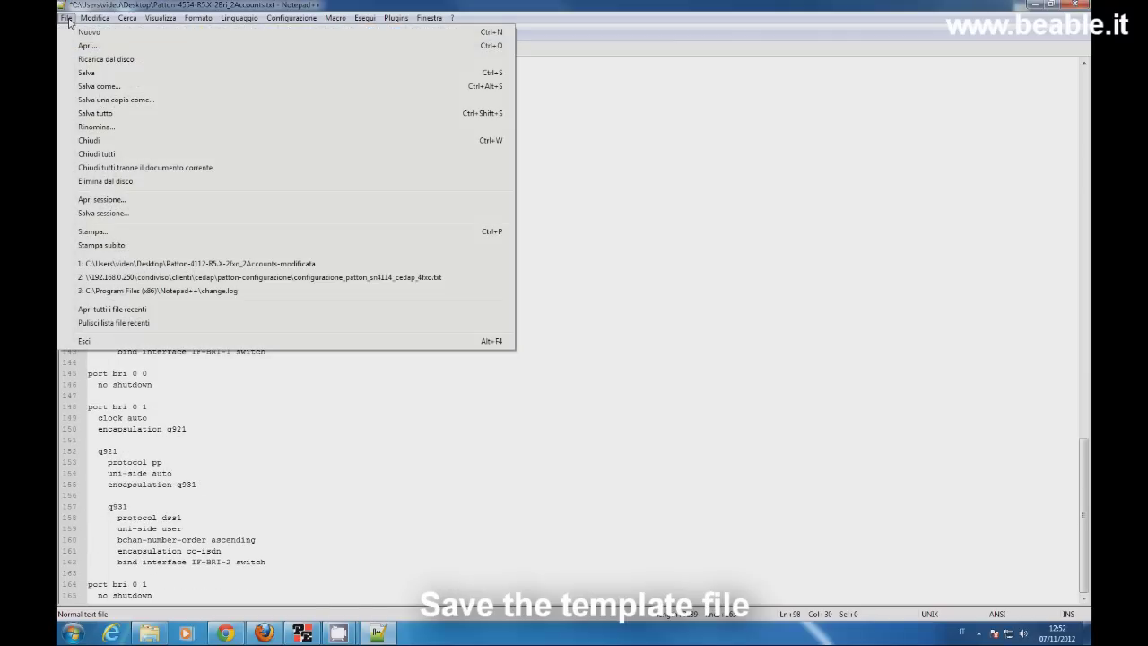
pyautogui.click(98, 86)
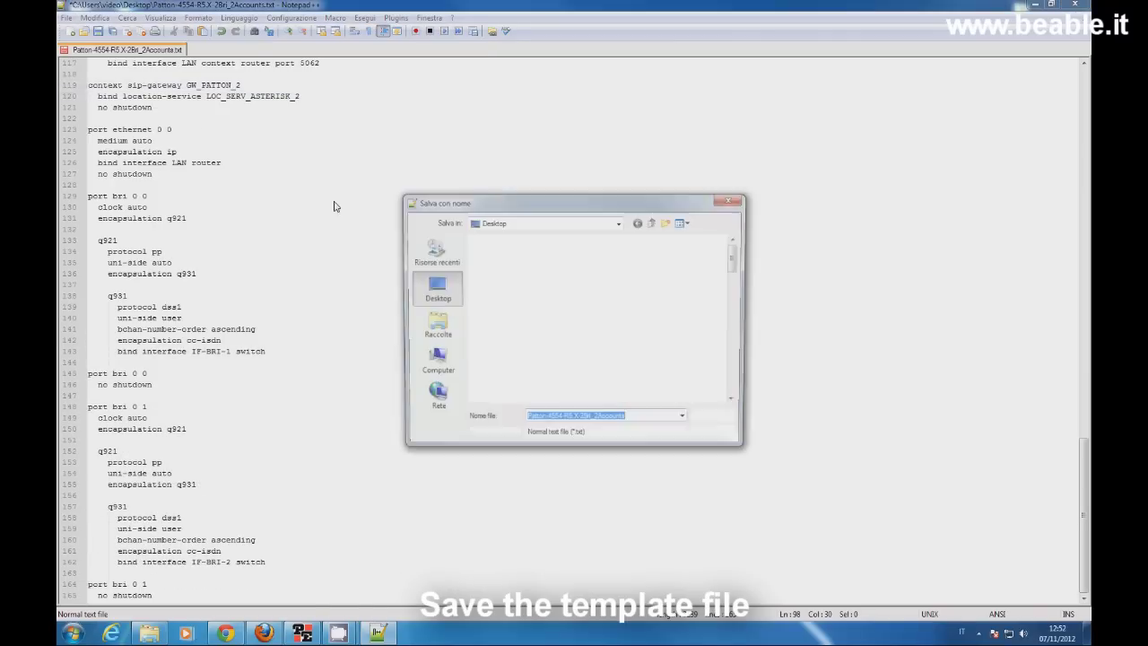
pyautogui.click(647, 418)
pyautogui.write('-modificato')
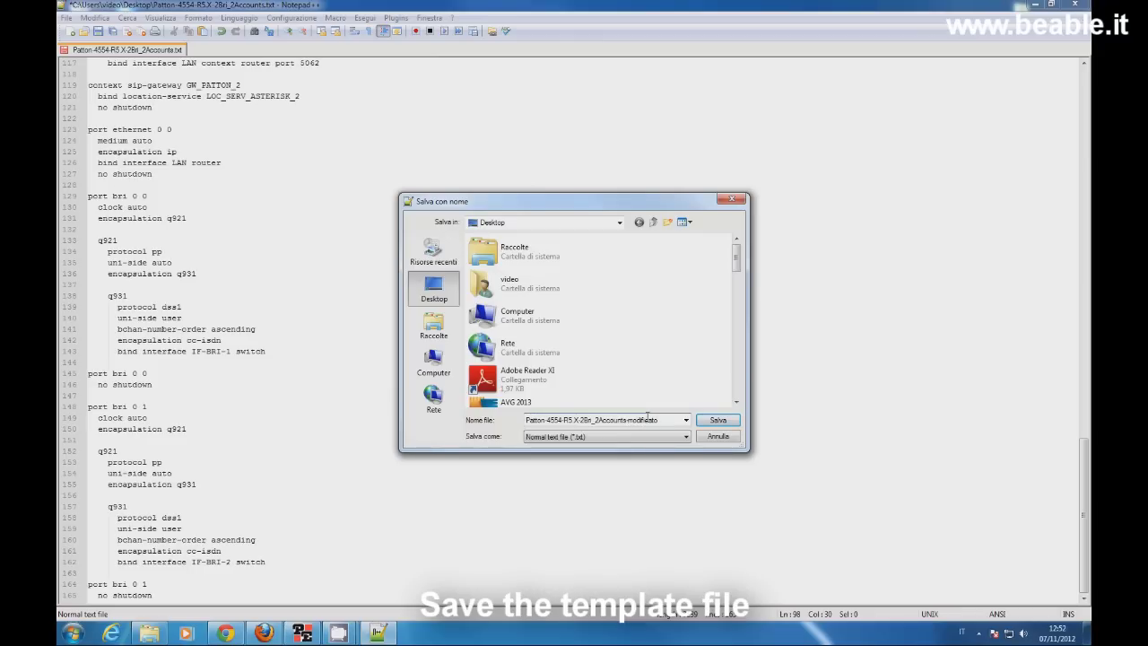
pyautogui.click(718, 421)
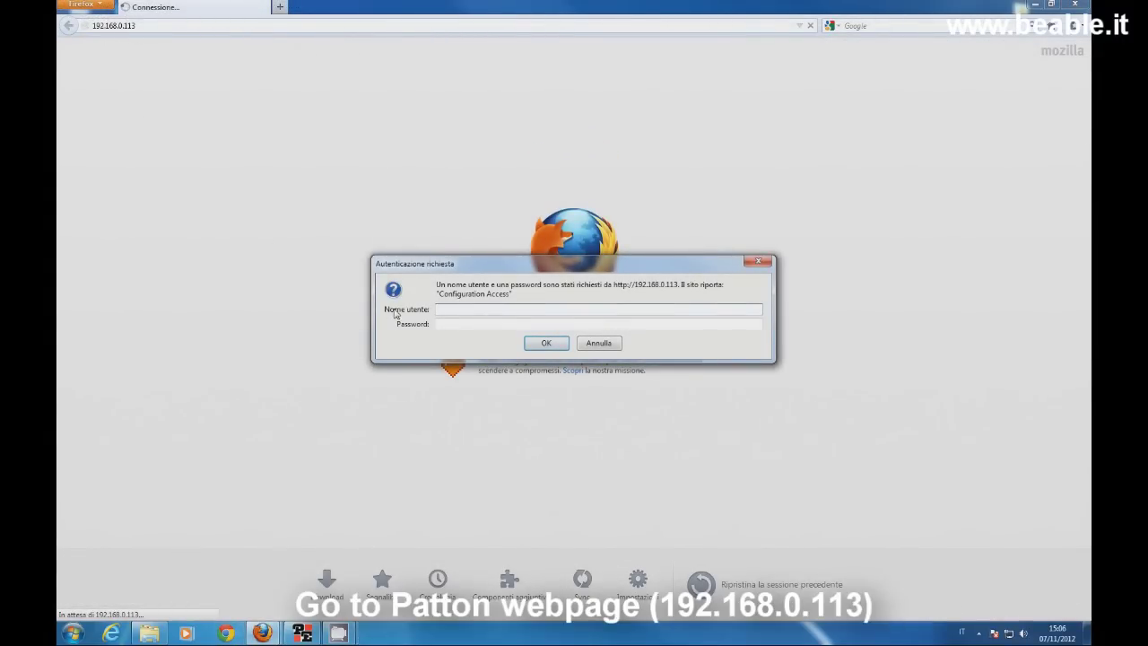
# Step: Log in to the gateway's web interface as administrator
pyautogui.click(442, 312)
pyautogui.write('administrator')
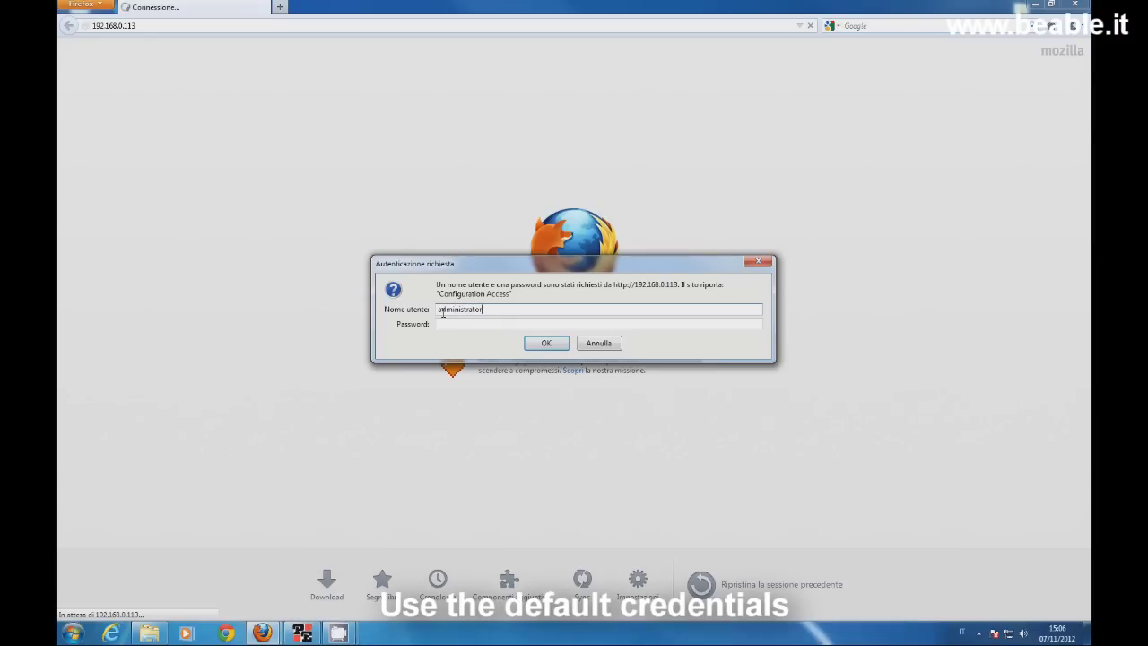
pyautogui.press('Tab')
pyautogui.click(539, 344)
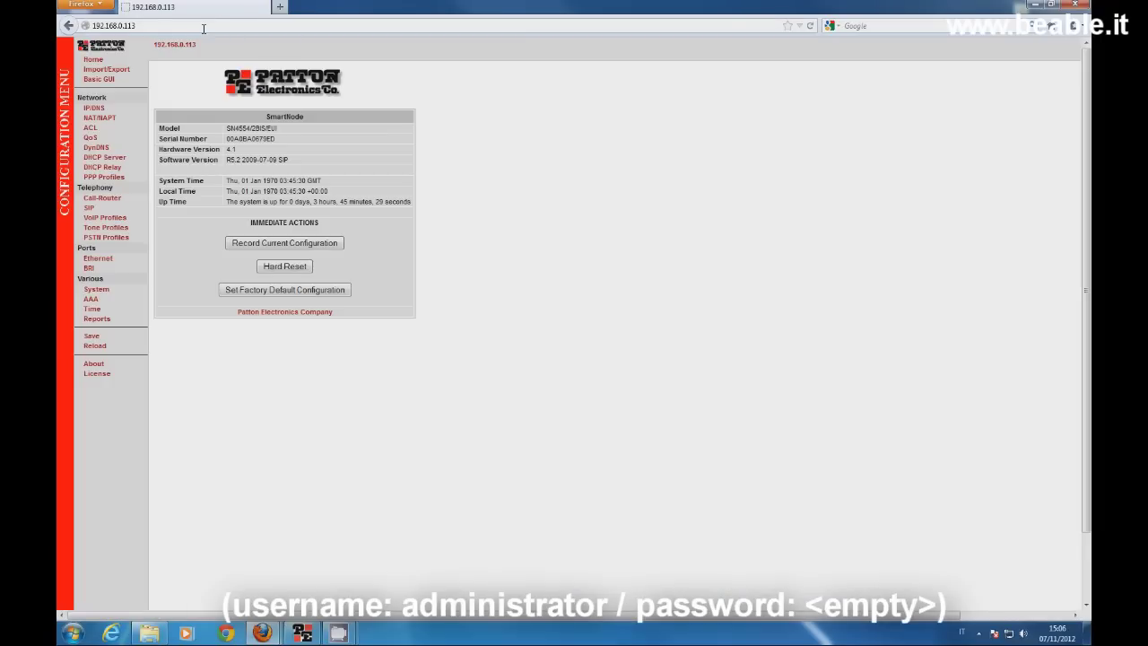
# Step: Import the -modificato template as startup configuration and reload the device
pyautogui.click(113, 71)
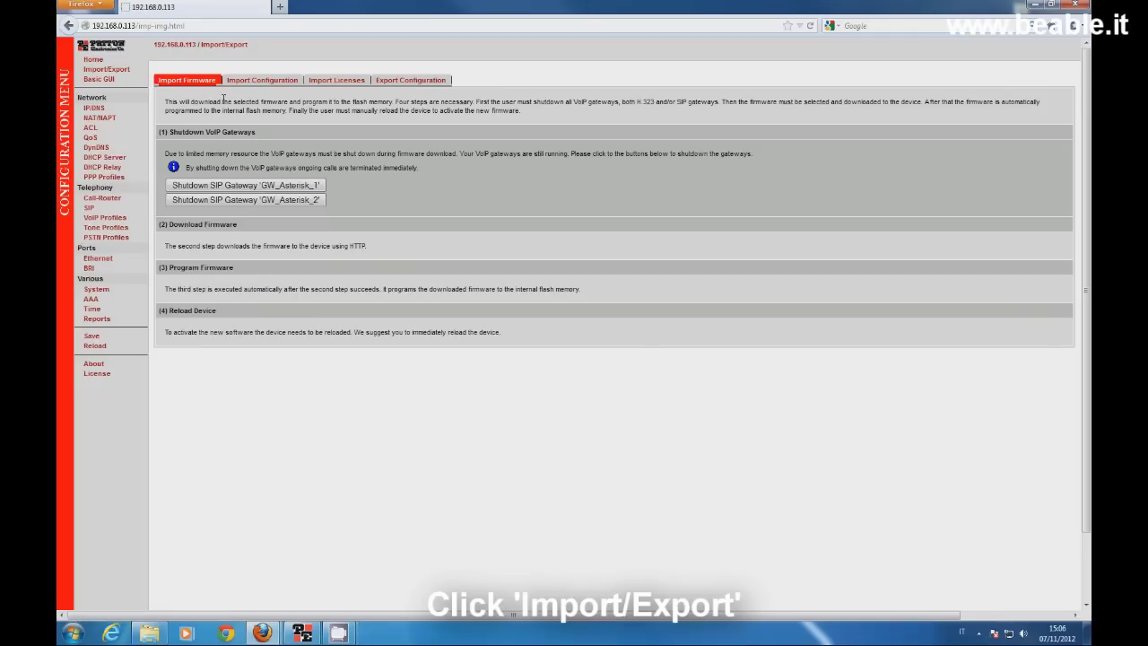
pyautogui.click(262, 82)
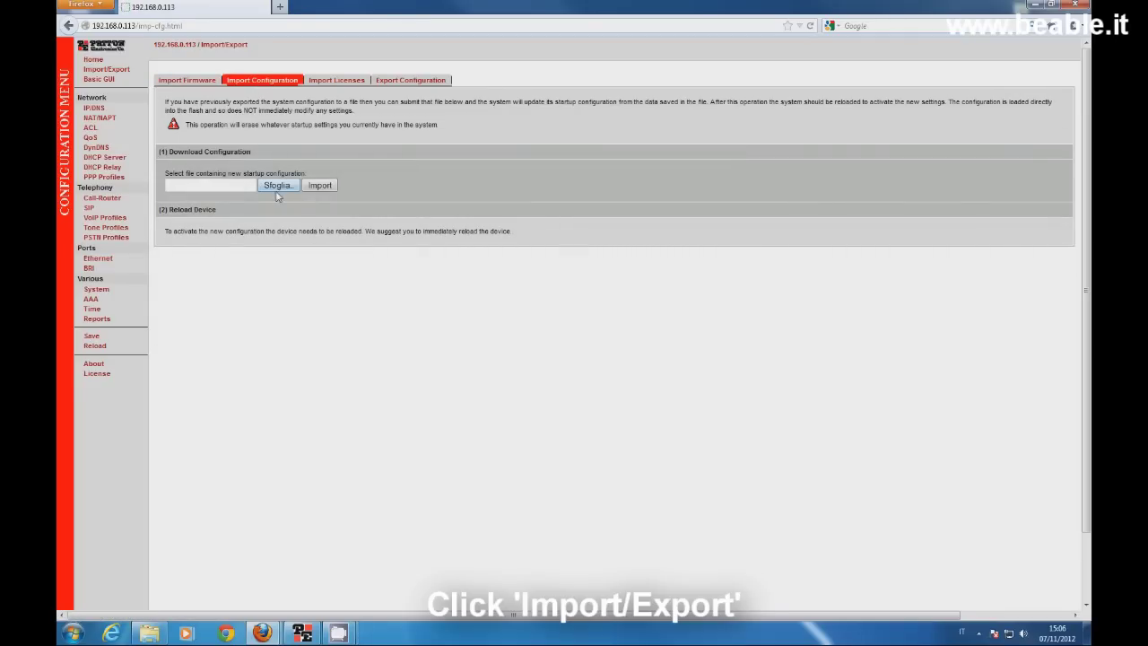
pyautogui.click(278, 187)
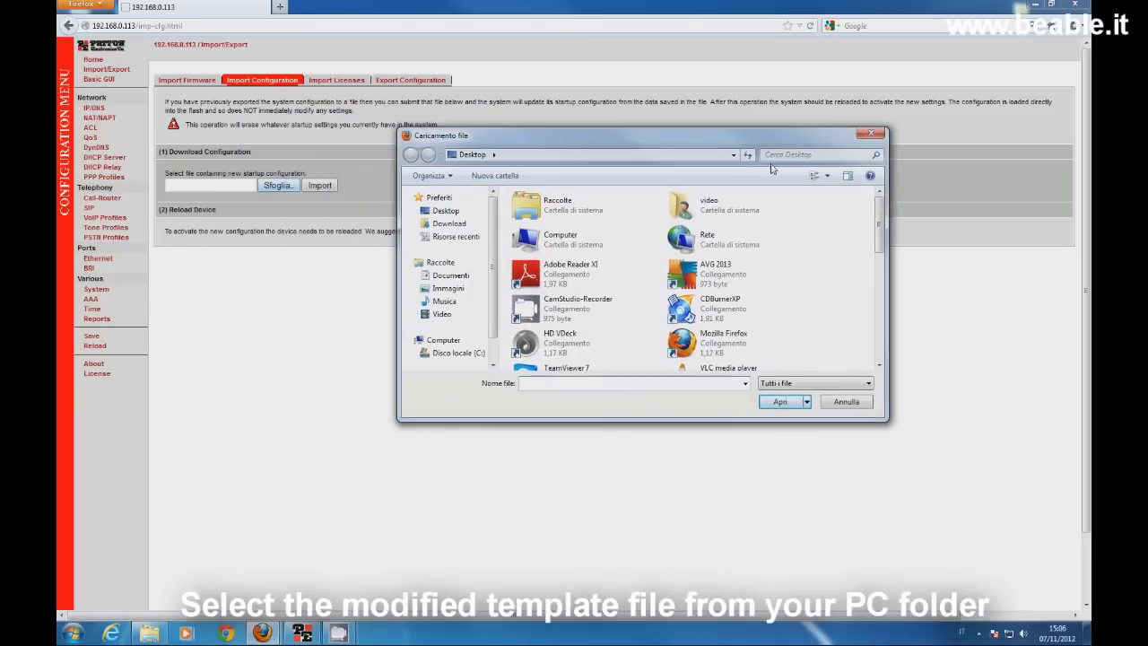
pyautogui.moveTo(881, 235); pyautogui.dragTo(884, 348)
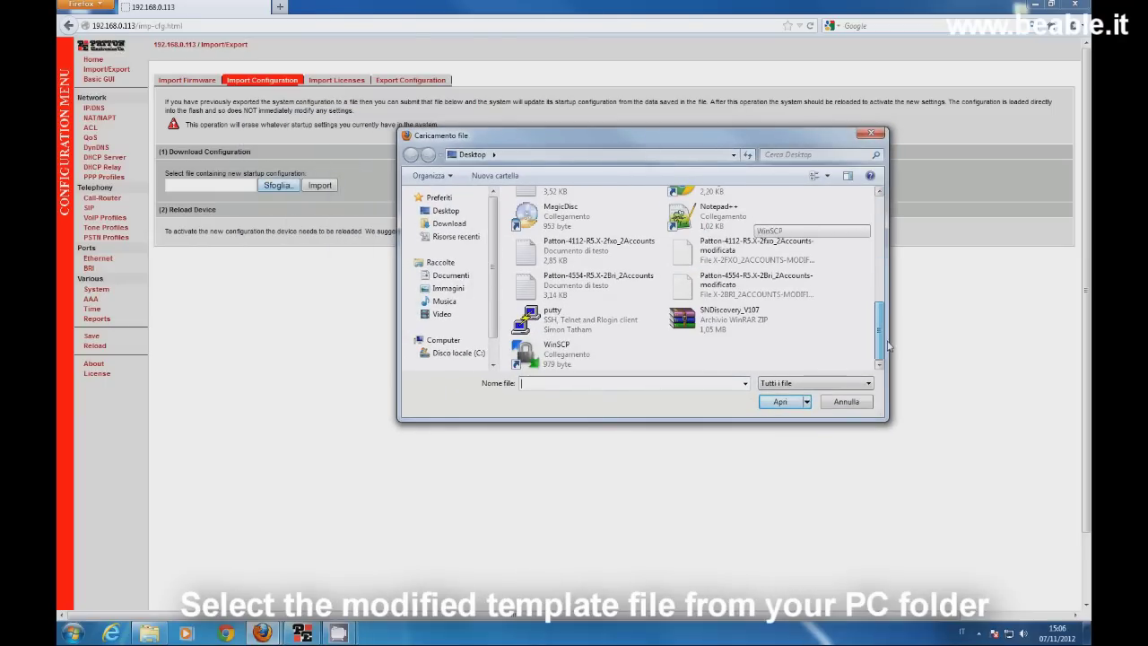
pyautogui.click(786, 292)
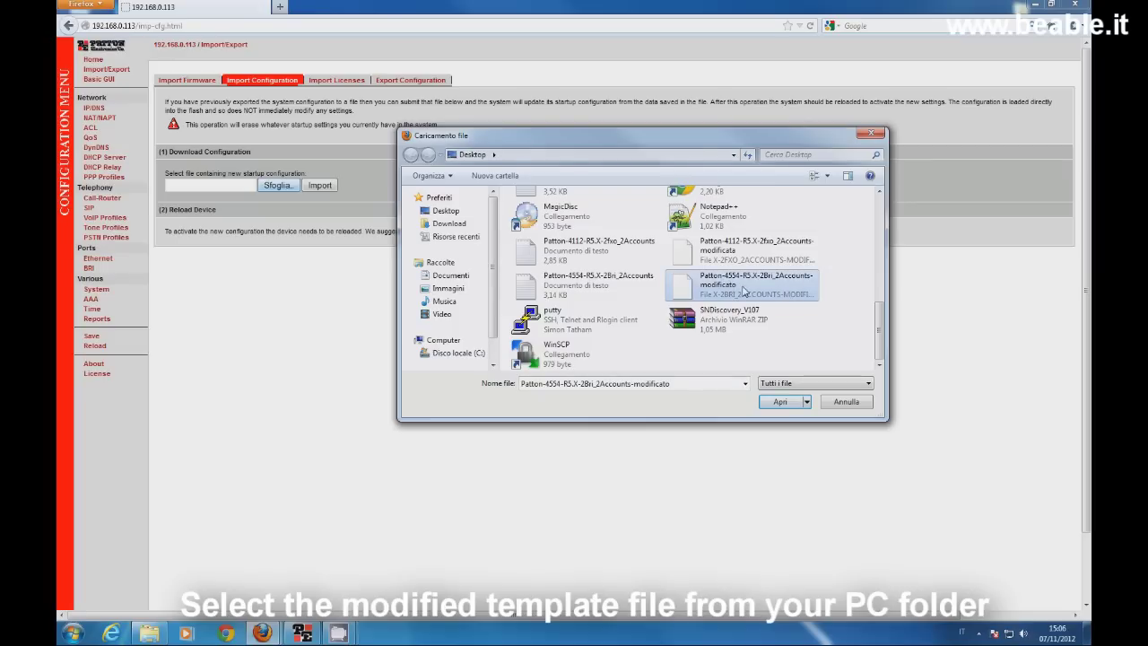
pyautogui.click(786, 406)
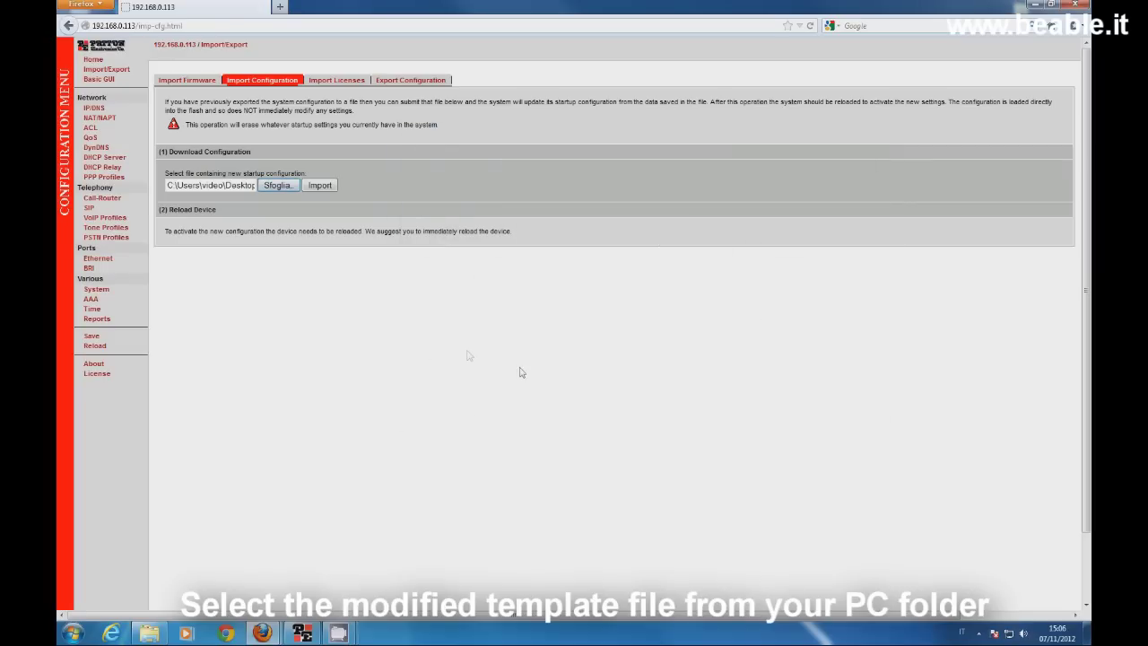
pyautogui.click(320, 185)
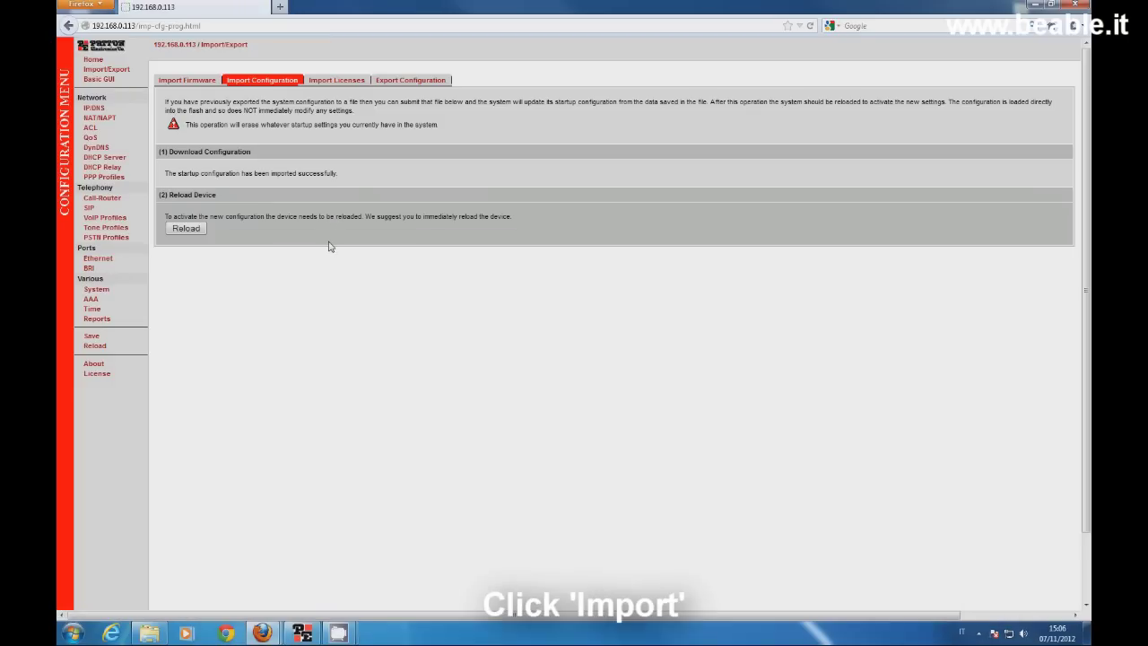
pyautogui.click(184, 229)
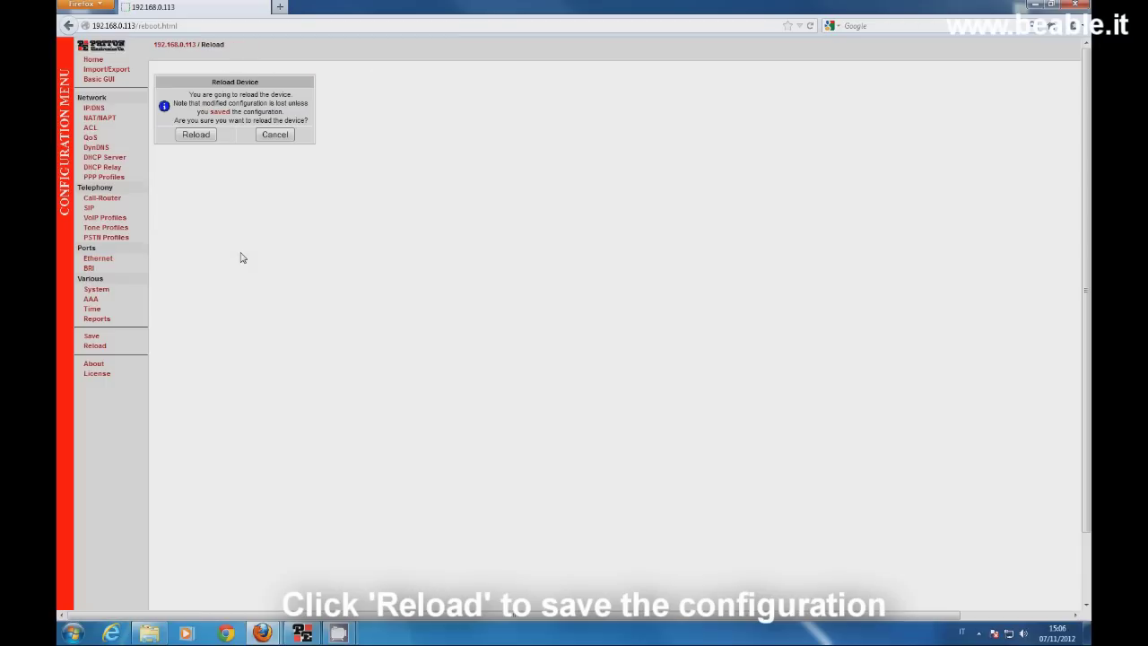
pyautogui.click(195, 135)
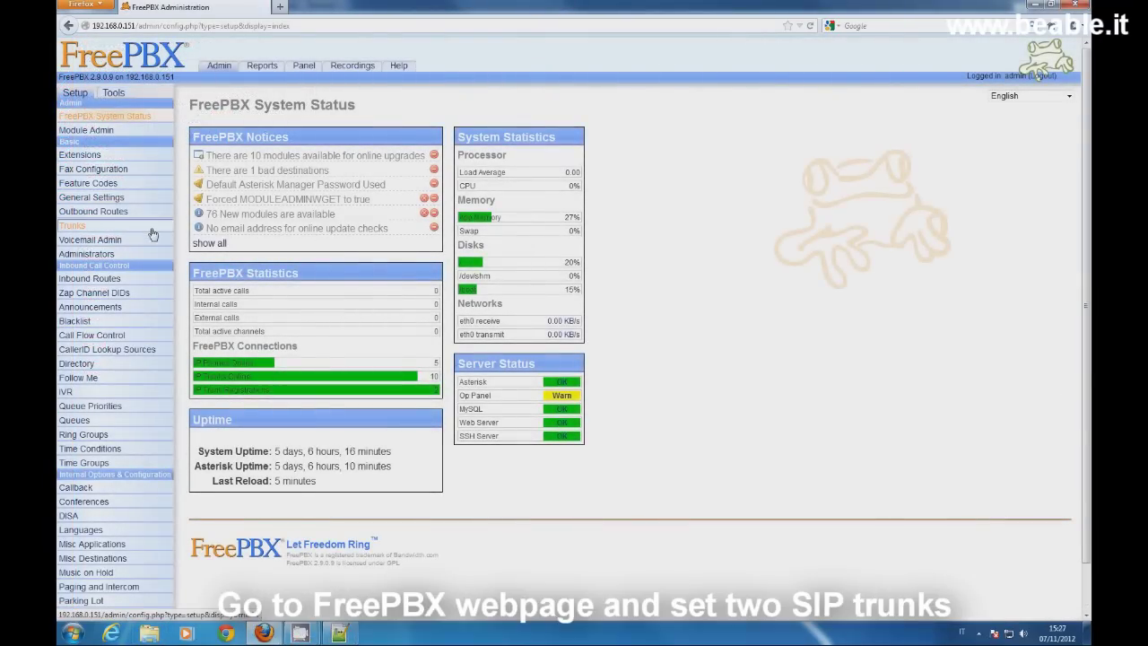
# Step: Open the ISDN1 SIP trunk and review its trunk name, caller ID number and outgoing name
pyautogui.click(153, 232)
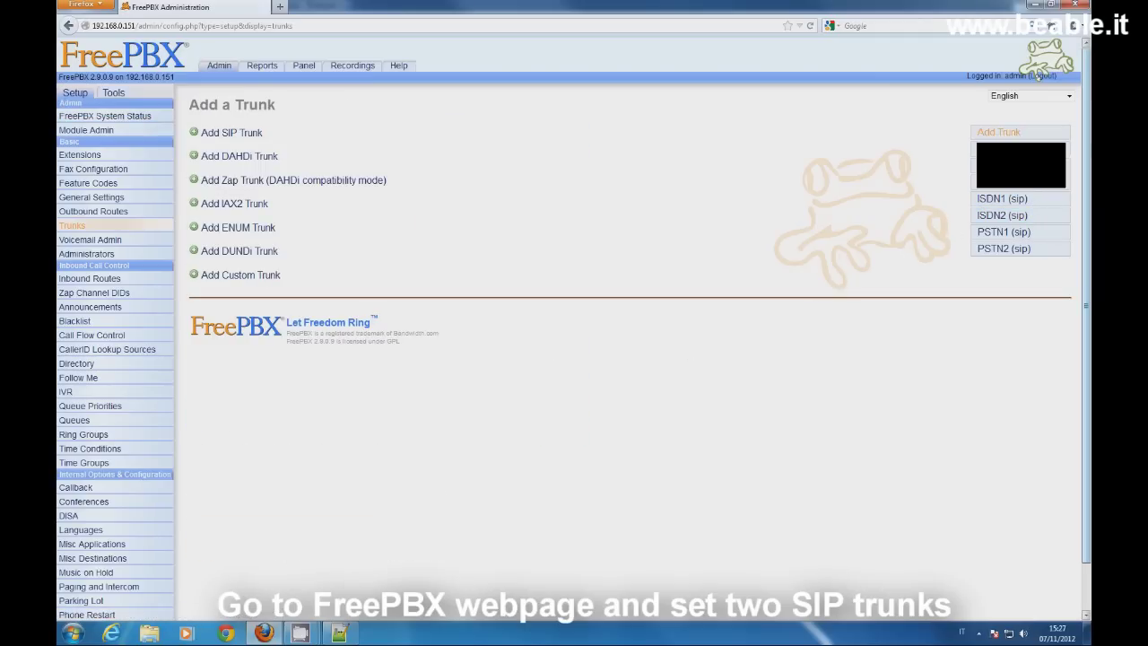
pyautogui.click(991, 199)
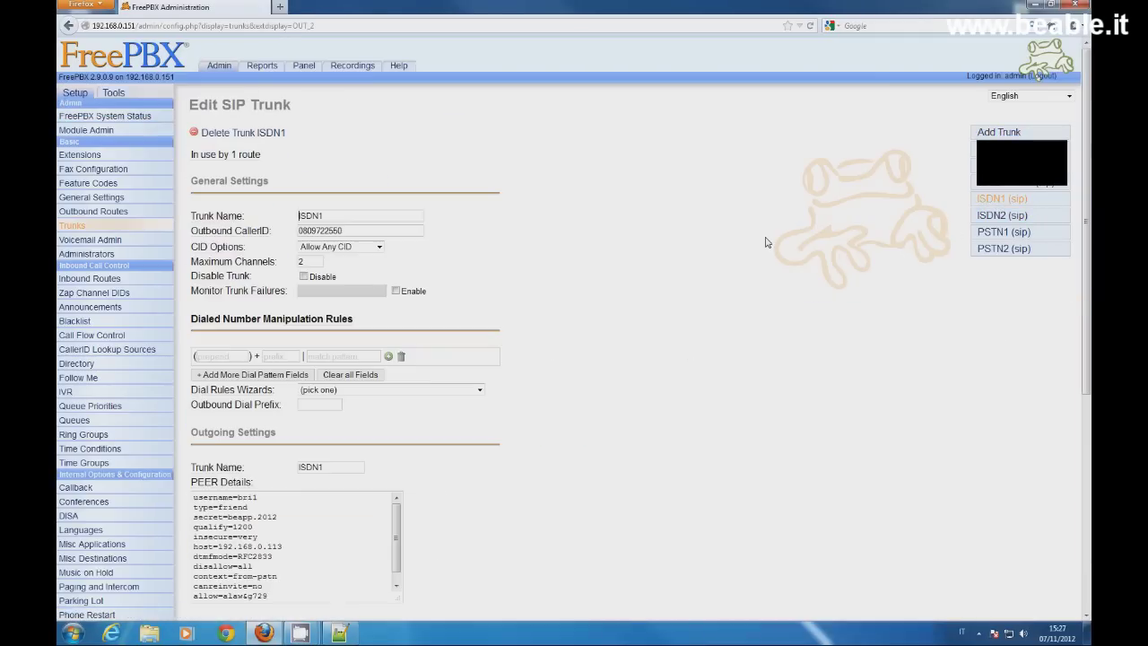
pyautogui.doubleClick(372, 211)
pyautogui.doubleClick(376, 229)
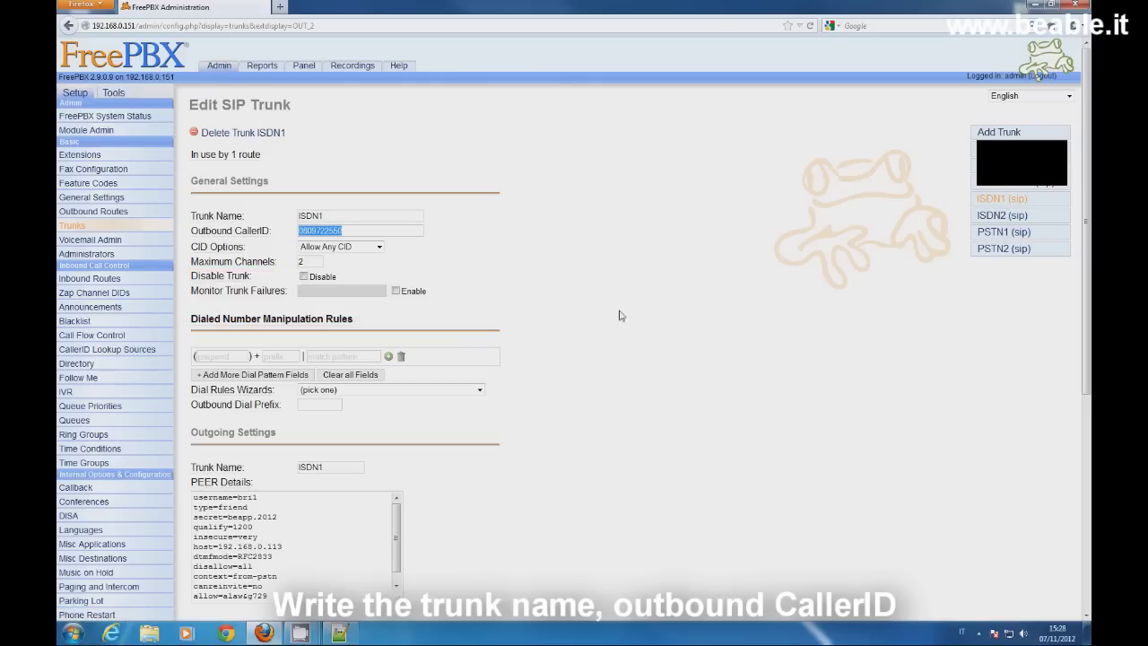
pyautogui.scroll(-3, 625, 315)
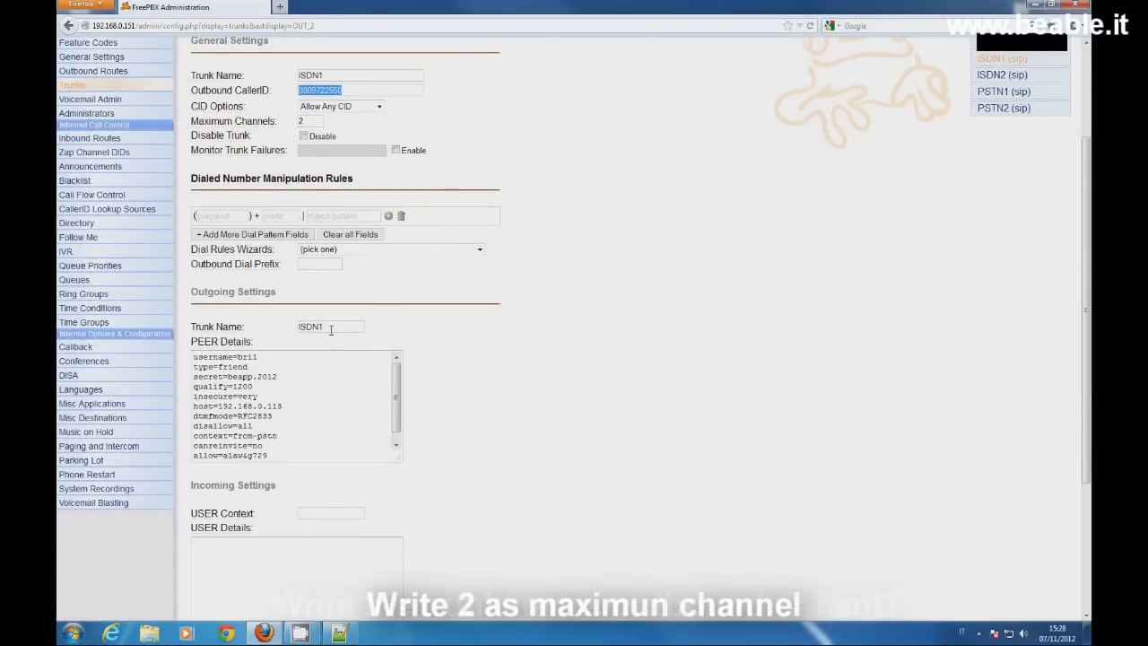
pyautogui.doubleClick(330, 329)
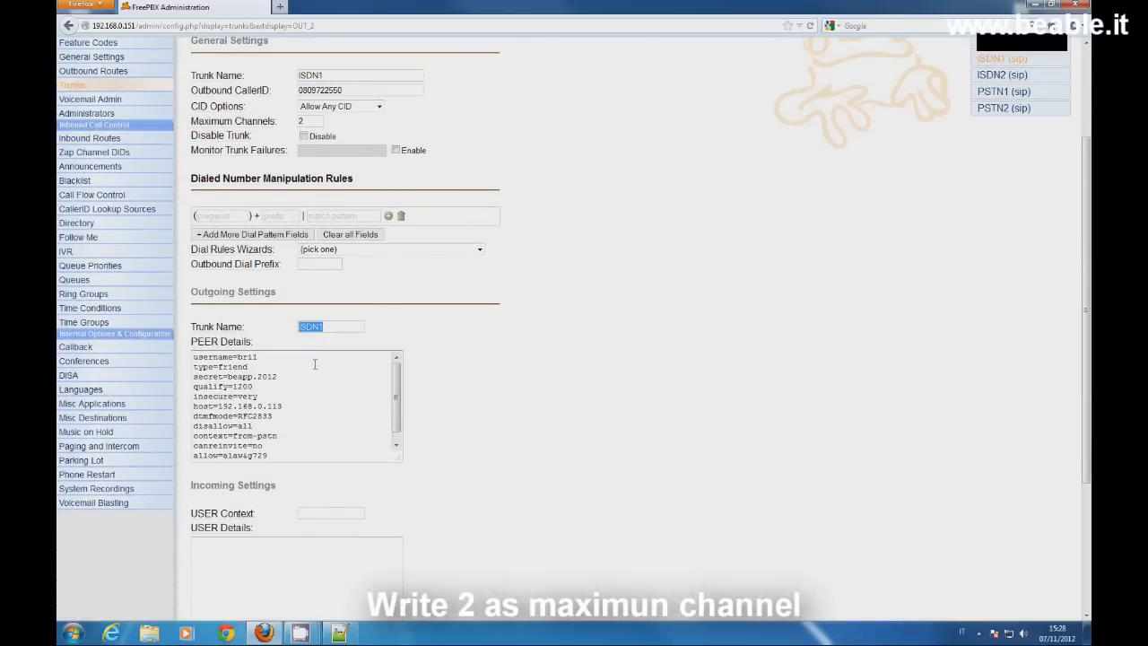
# Step: Fill ISDN1's peer details with bri1's template username and secret and host=192.168.0.113
pyautogui.tripleClick(278, 358)
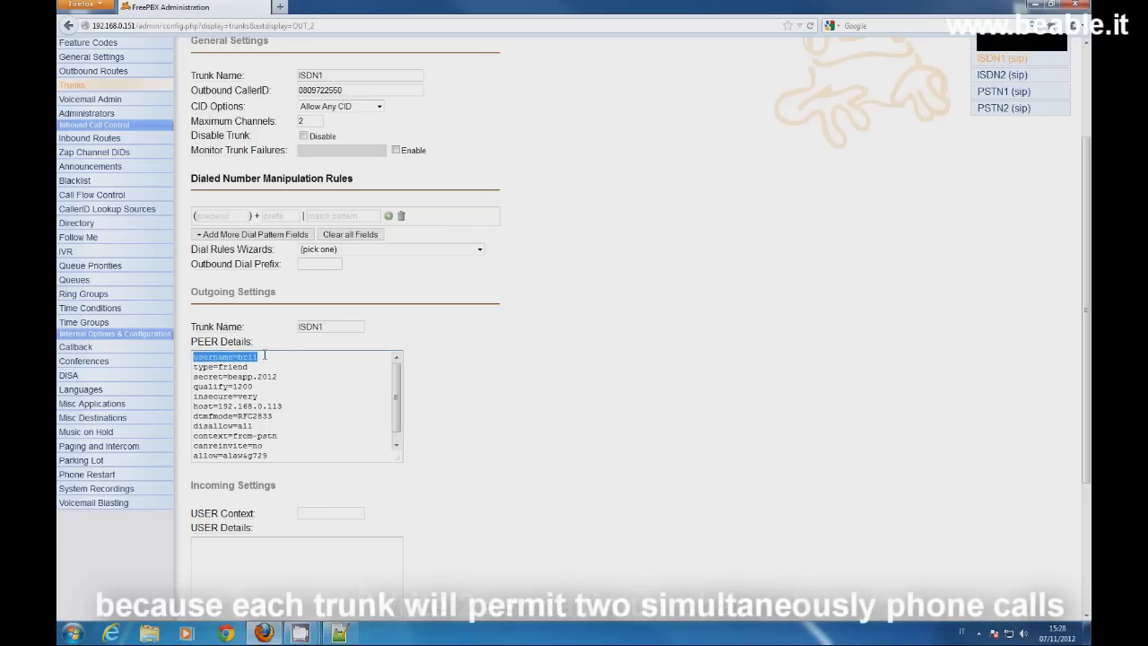
pyautogui.moveTo(280, 376); pyautogui.dragTo(195, 377)
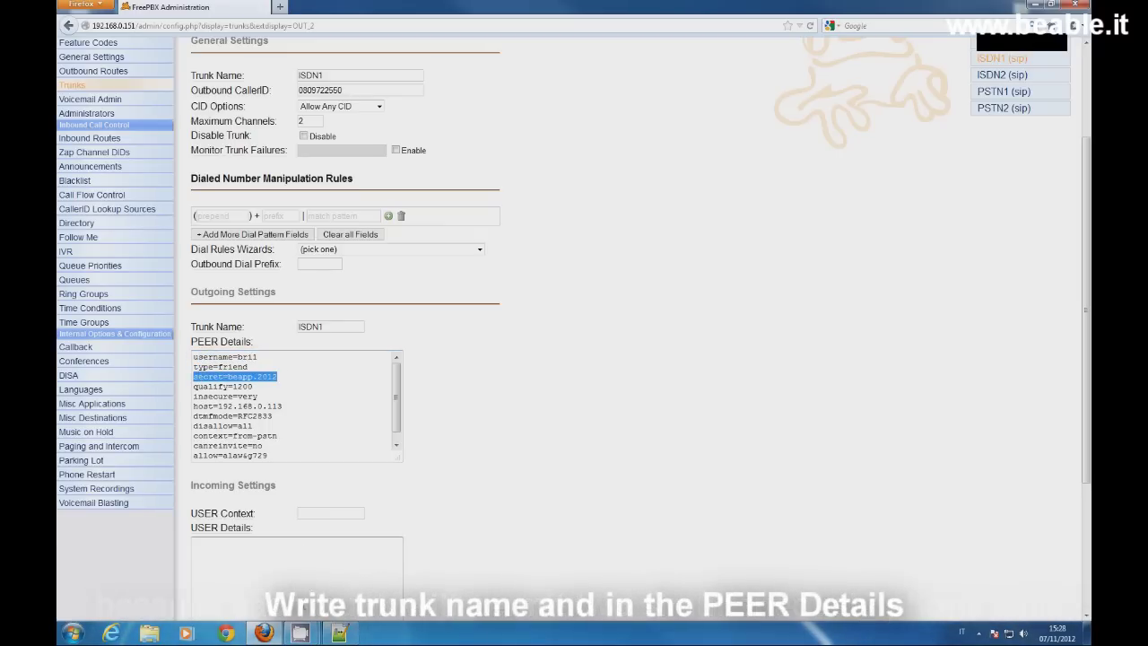
pyautogui.hotkey('alt', 'Tab')
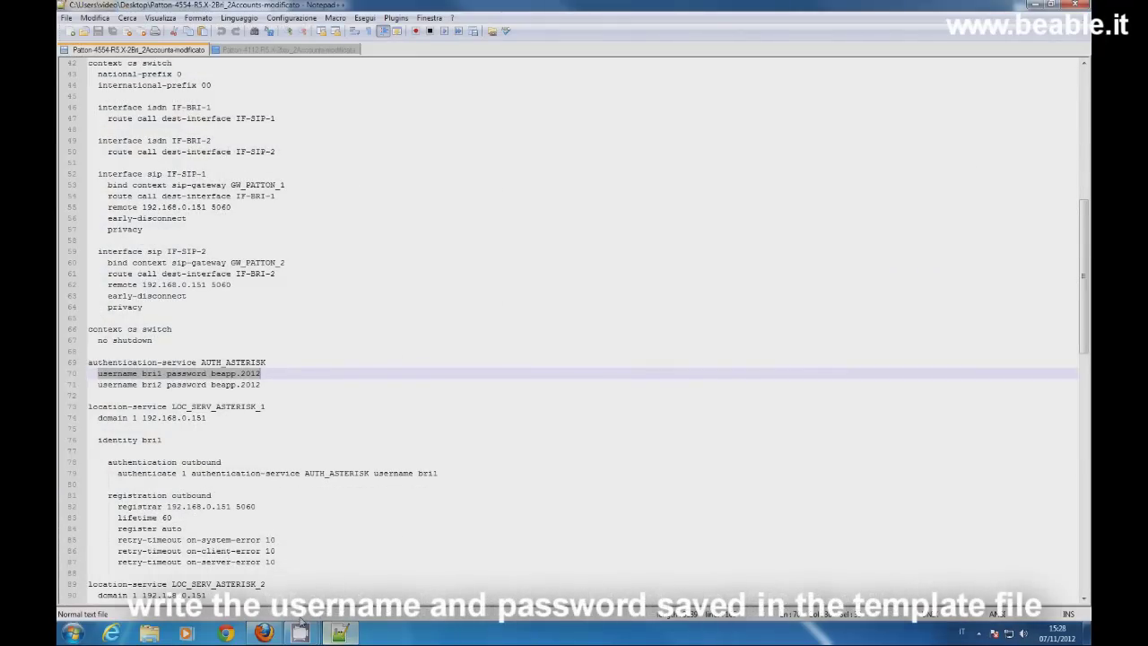
pyautogui.moveTo(264, 633)
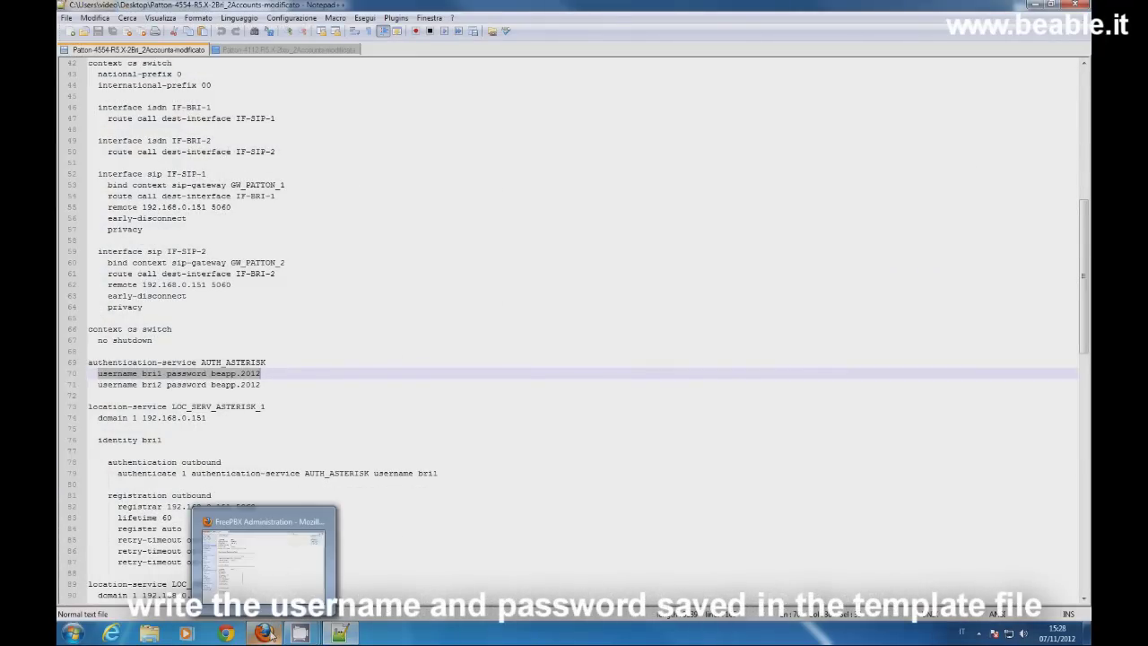
pyautogui.click(269, 540)
pyautogui.click(285, 406)
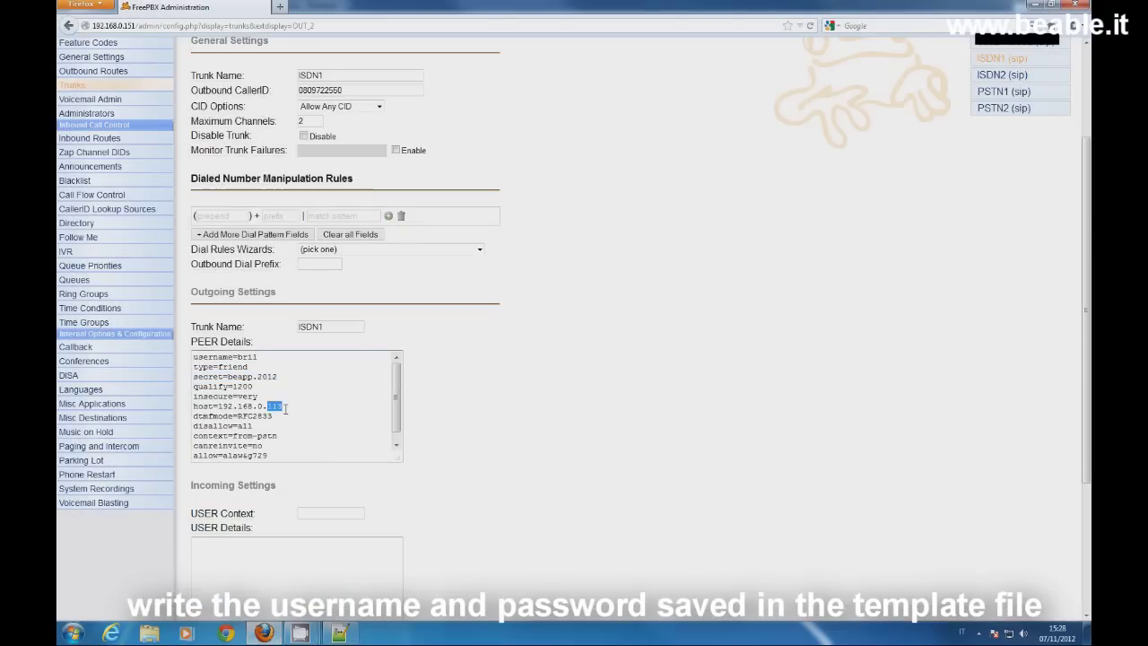
pyautogui.moveTo(283, 406)
pyautogui.mouseDown()
pyautogui.moveTo(218, 407)
pyautogui.moveTo(285, 408)
pyautogui.mouseUp()
pyautogui.click(187, 412)
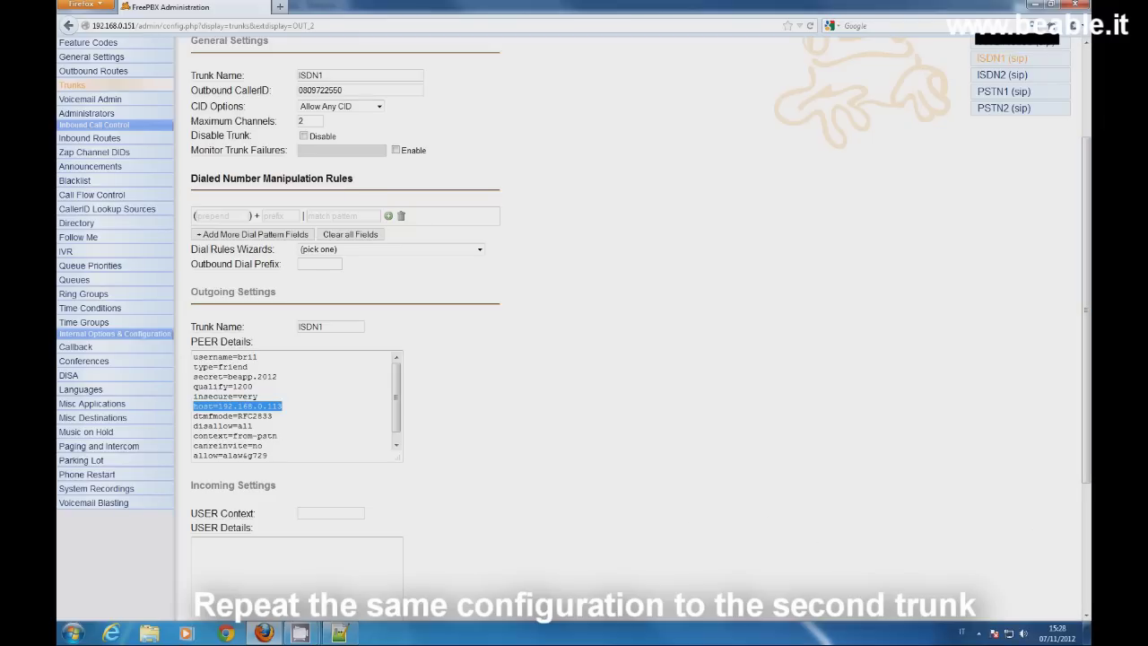
pyautogui.click(1012, 90)
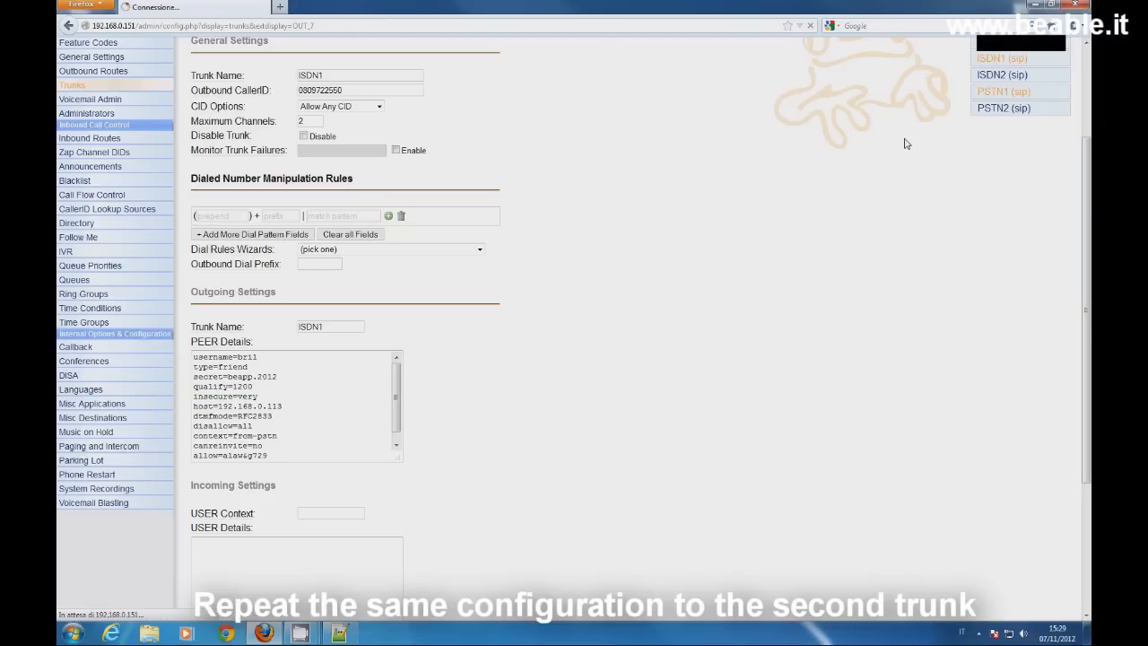
# Step: Review the ISDN2 trunk's name, maximum channels 2 and outgoing trunk name ISDN2
pyautogui.doubleClick(372, 216)
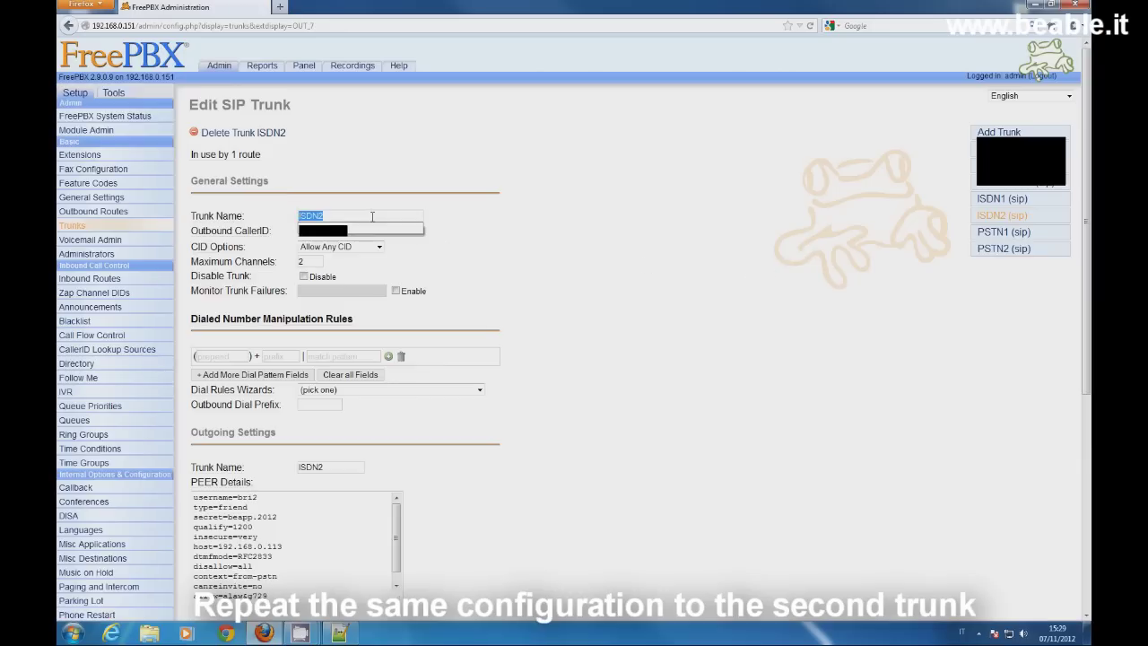
pyautogui.click(475, 229)
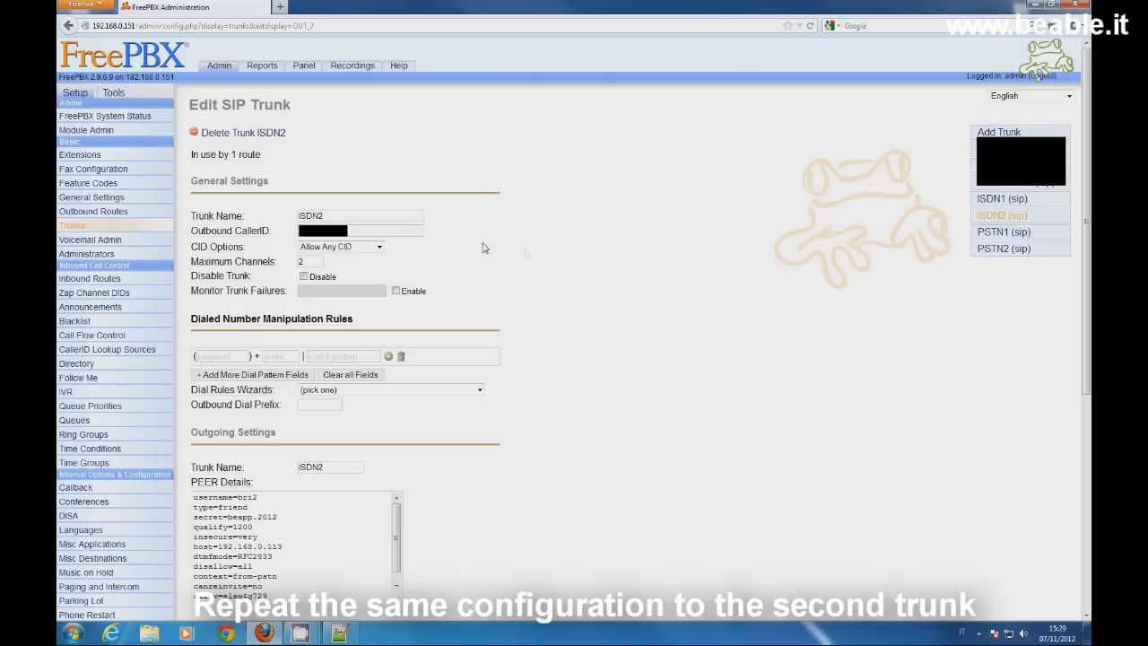
pyautogui.doubleClick(309, 262)
pyautogui.click(466, 277)
pyautogui.scroll(-1, 516, 286)
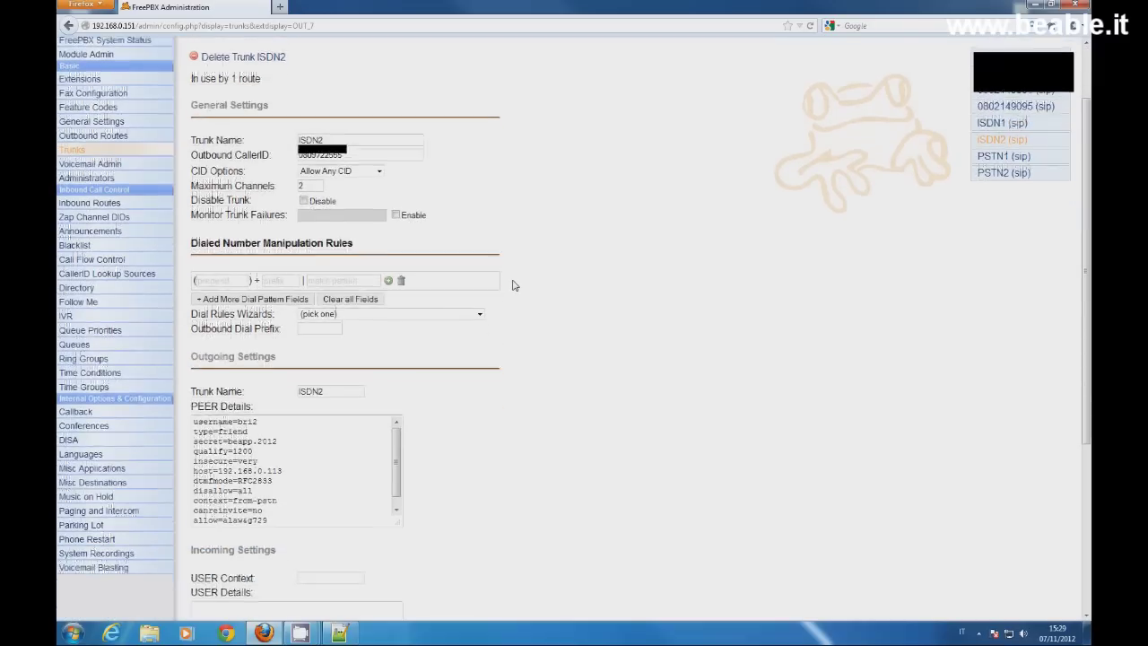
pyautogui.scroll(-1, 515, 282)
pyautogui.doubleClick(353, 325)
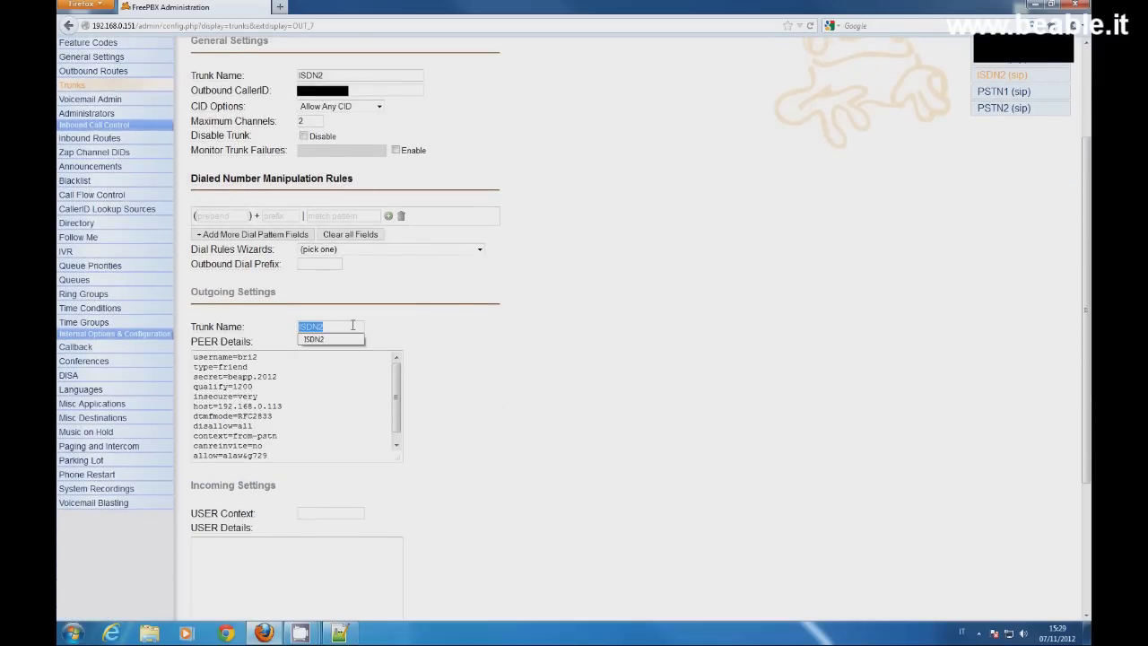
# Step: Fill ISDN2's peer details with the second account's template username, secret and host=192.168.0.113
pyautogui.click(258, 357)
pyautogui.tripleClick(258, 357)
pyautogui.click(284, 377)
pyautogui.moveTo(283, 377); pyautogui.dragTo(192, 377)
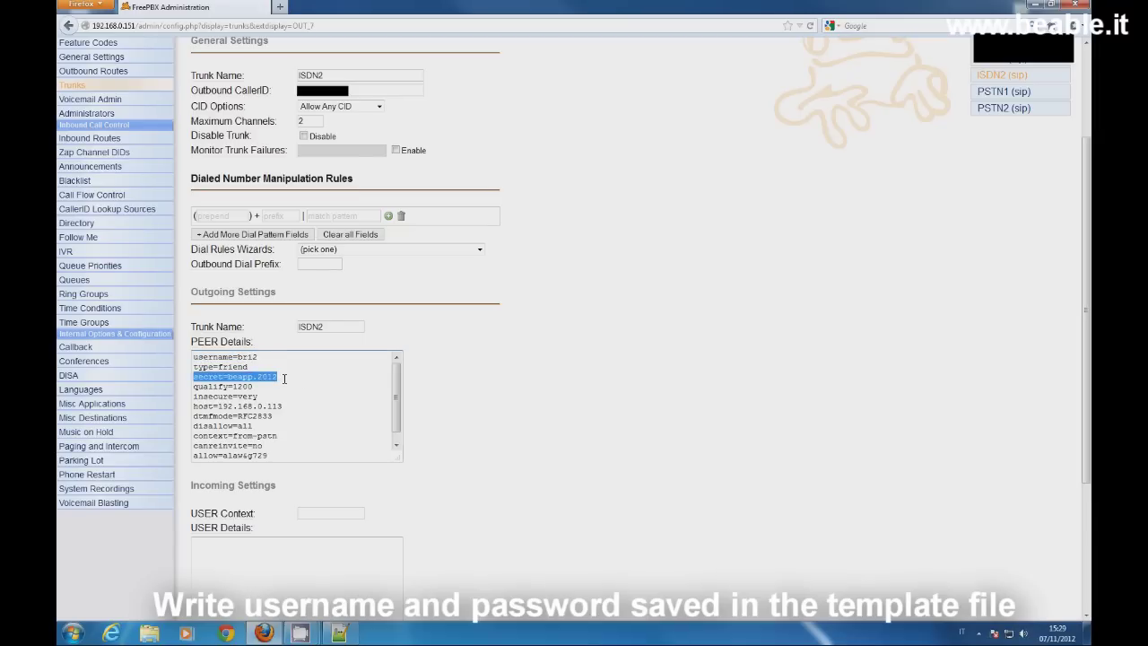
pyautogui.click(341, 633)
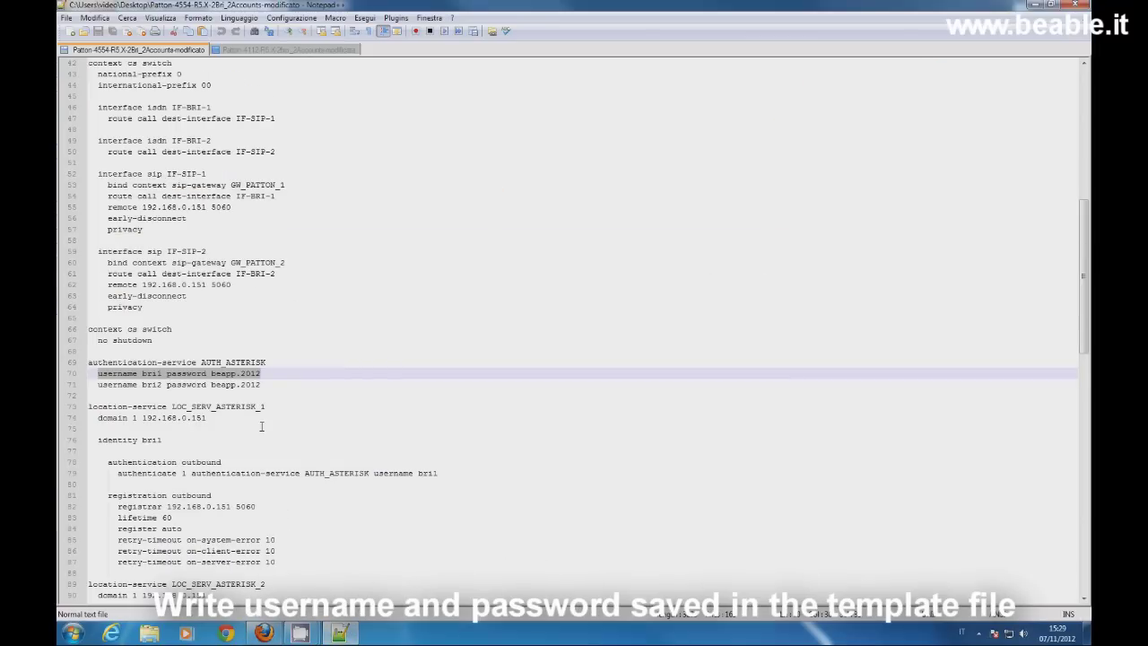
pyautogui.tripleClick(309, 388)
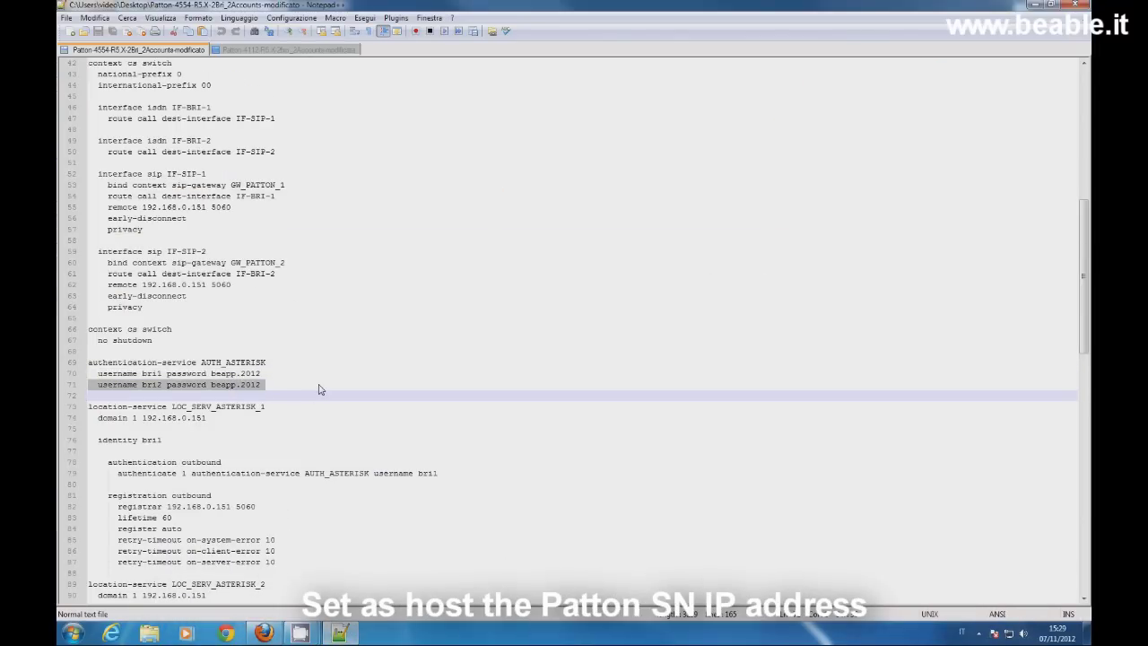
pyautogui.hotkey('alt', 'Tab')
pyautogui.moveTo(284, 406); pyautogui.dragTo(192, 406)
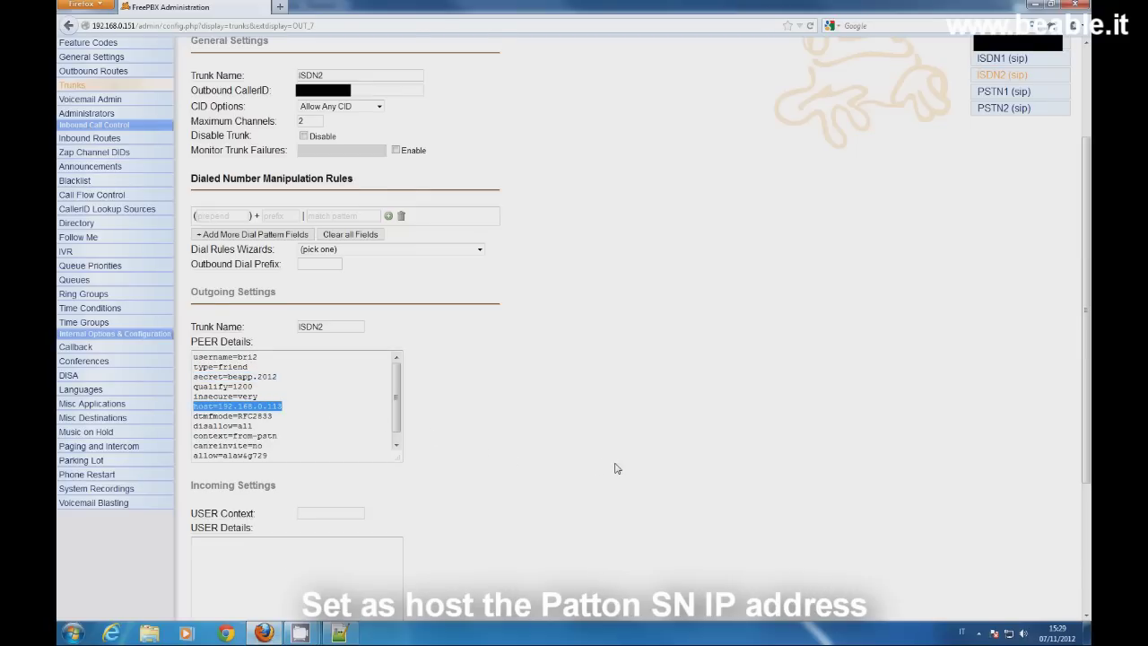
pyautogui.scroll(1, 615, 467)
pyautogui.scroll(1, 615, 467)
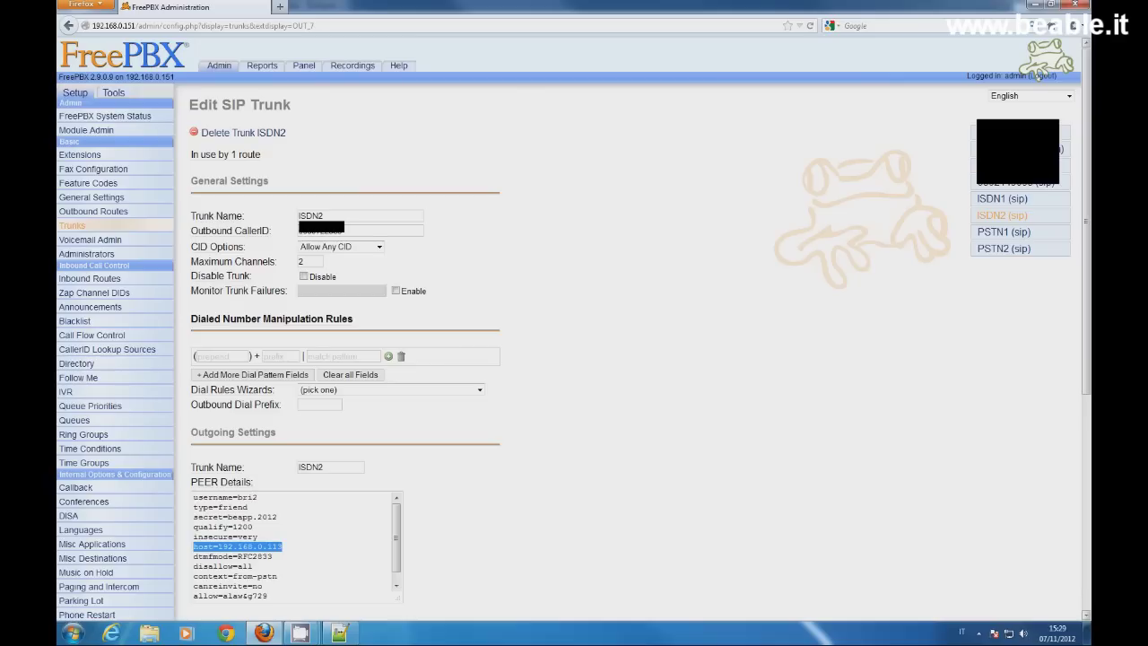
pyautogui.click(370, 260)
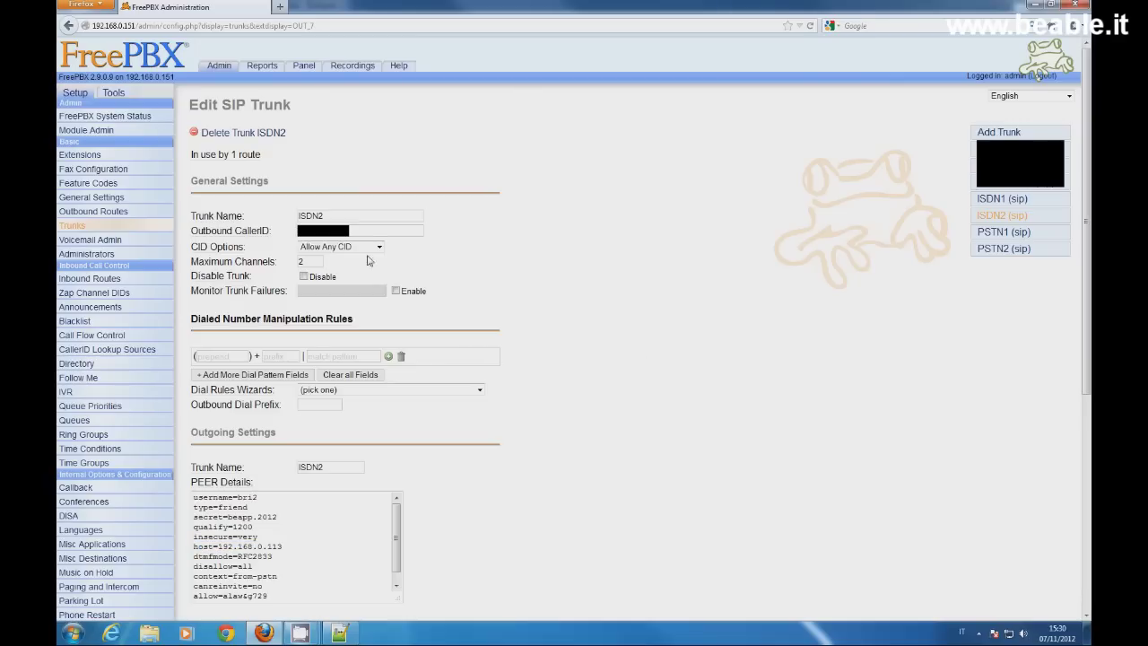
# Step: Check in Tools > Asterisk Info > Sip Info that ISDN1 and ISDN2 peers at 192.168.0.113 show OK
pyautogui.click(118, 95)
pyautogui.click(159, 327)
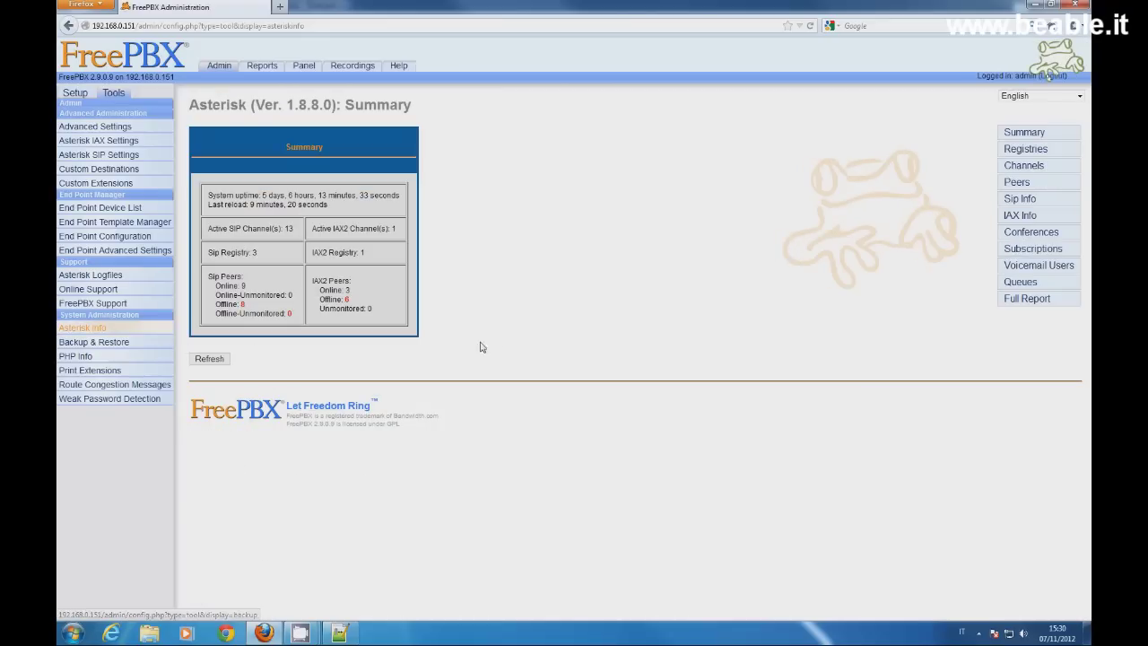
pyautogui.click(1027, 199)
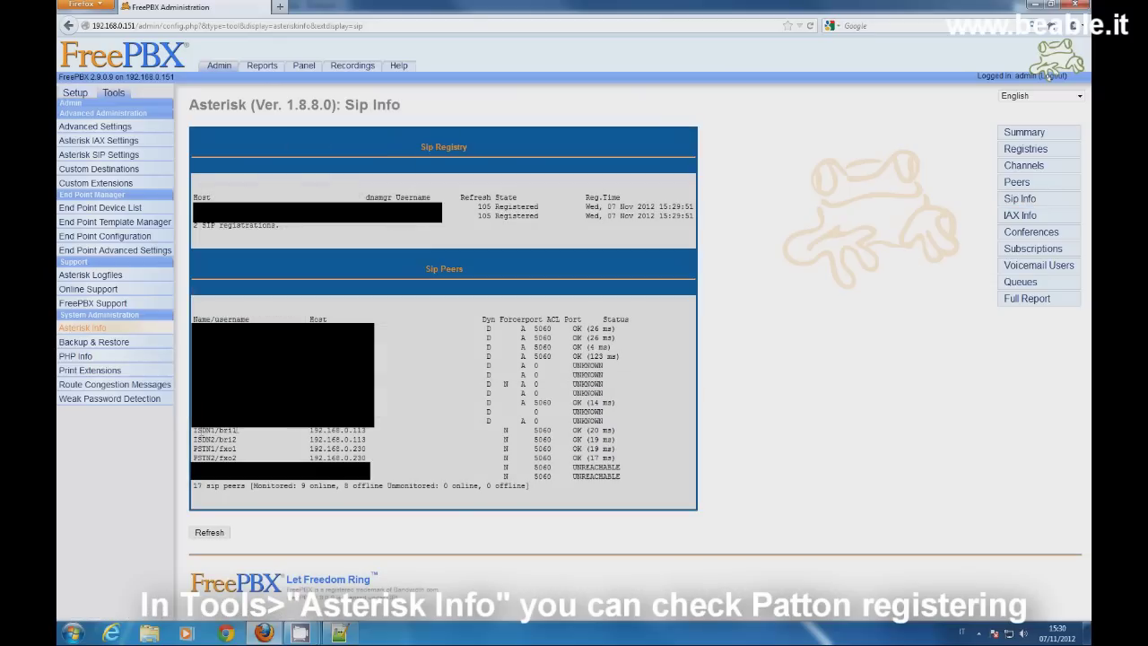
pyautogui.moveTo(195, 432); pyautogui.dragTo(629, 445)
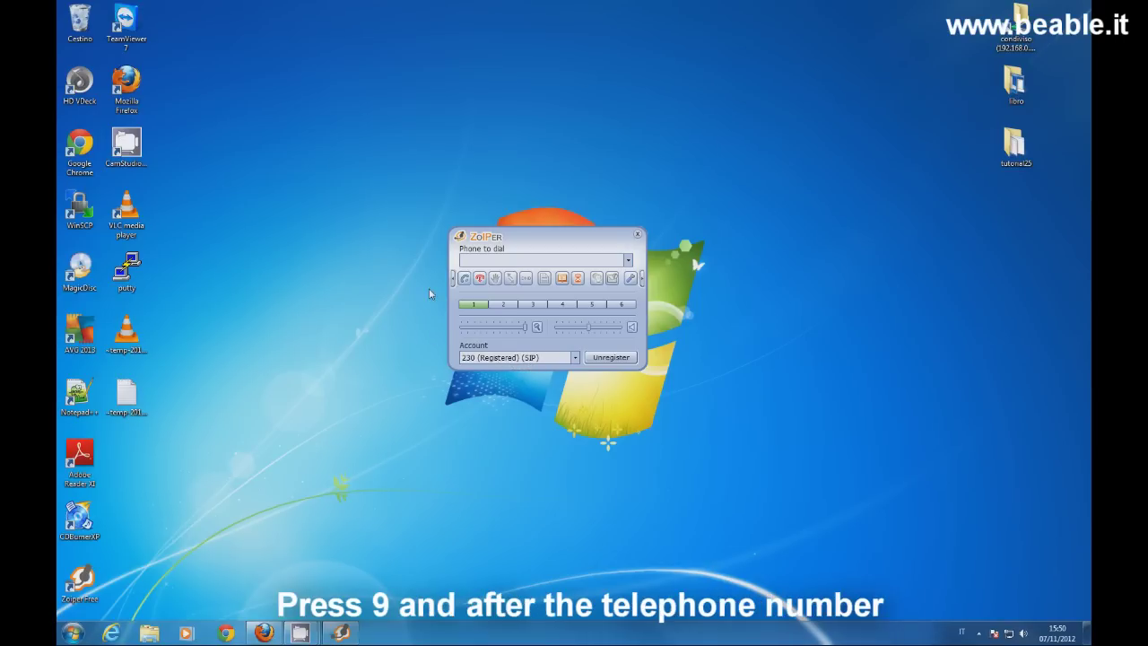
# Step: Dial 9 plus the test phone number, hang up, then accept the incoming test call
pyautogui.click(470, 259)
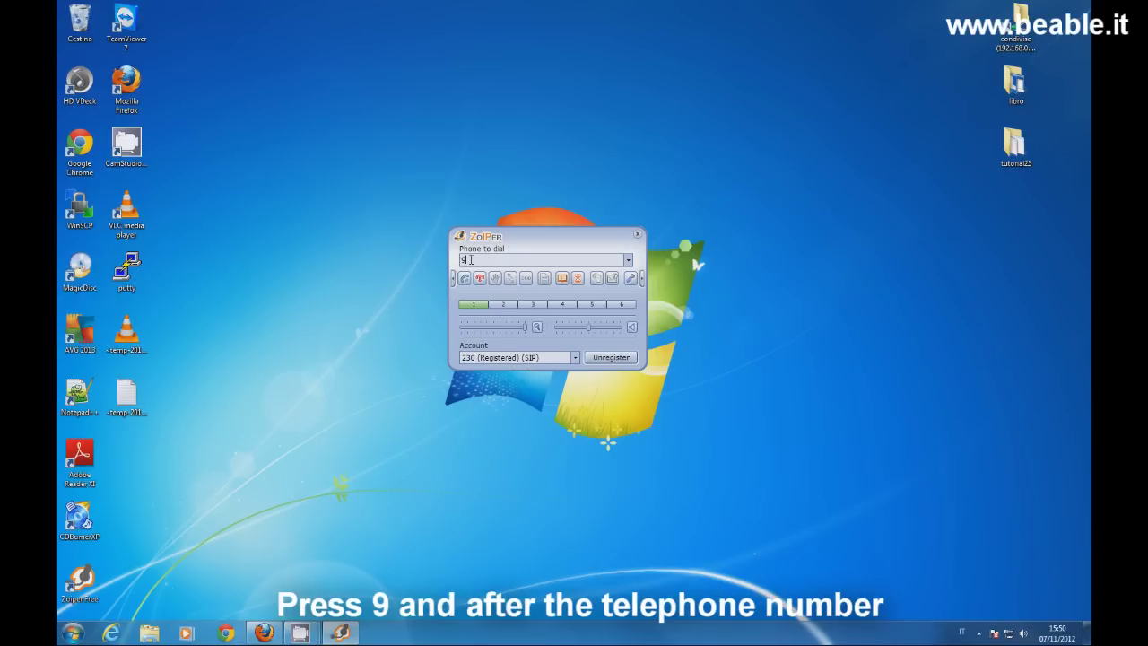
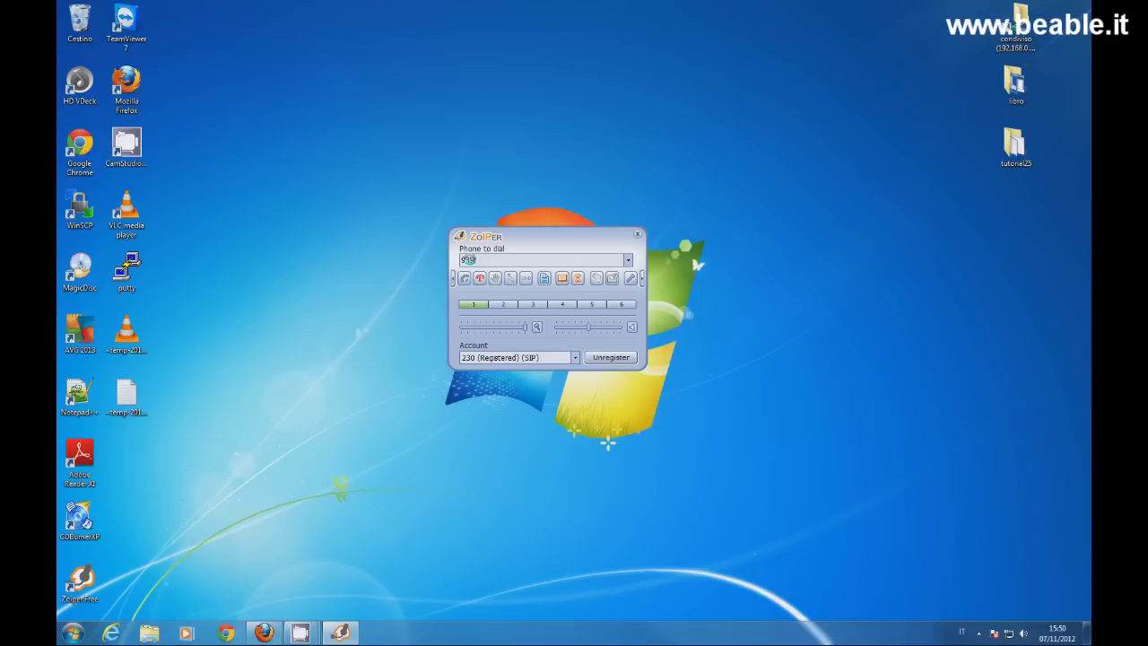
pyautogui.click(464, 279)
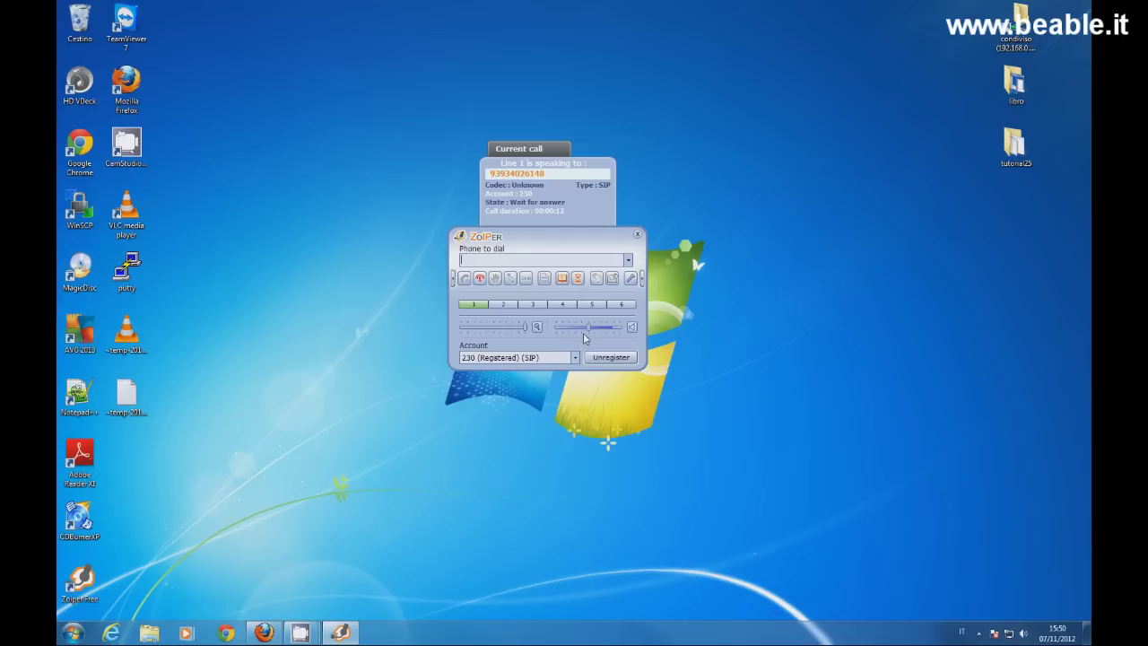
pyautogui.click(481, 282)
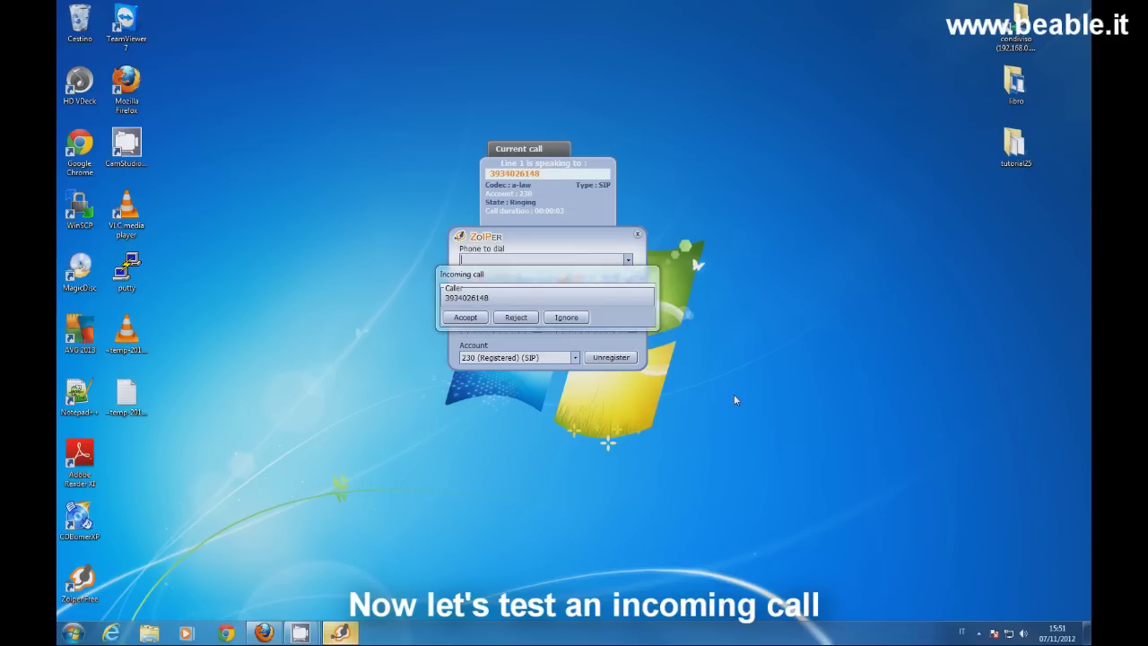
pyautogui.moveTo(615, 285); pyautogui.dragTo(663, 349)
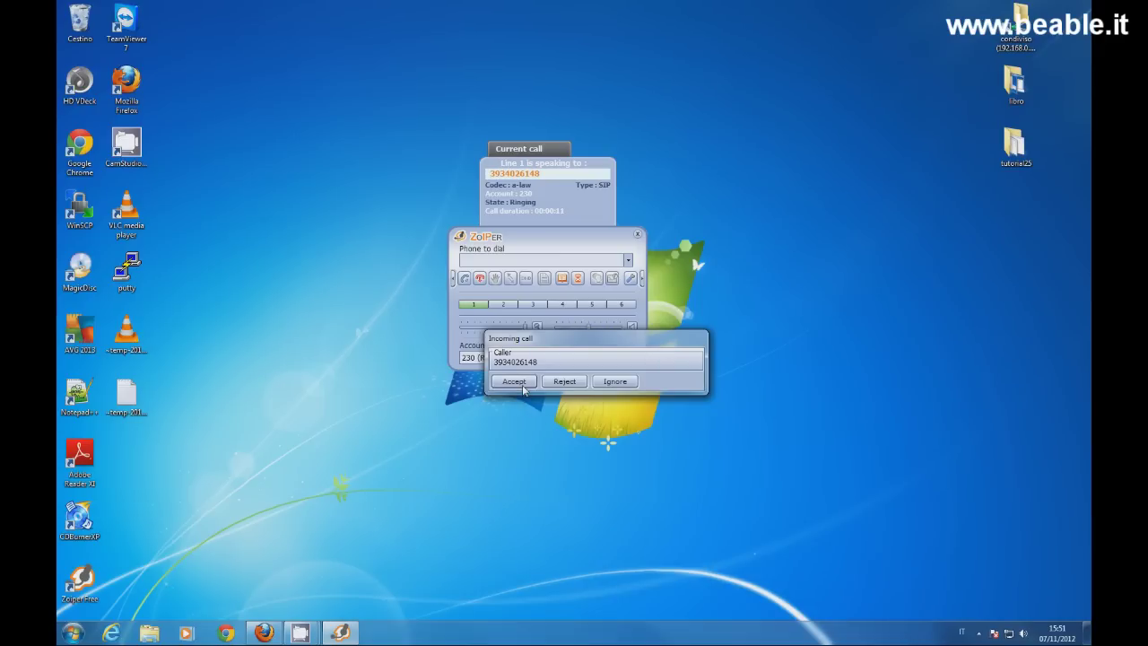
pyautogui.click(524, 386)
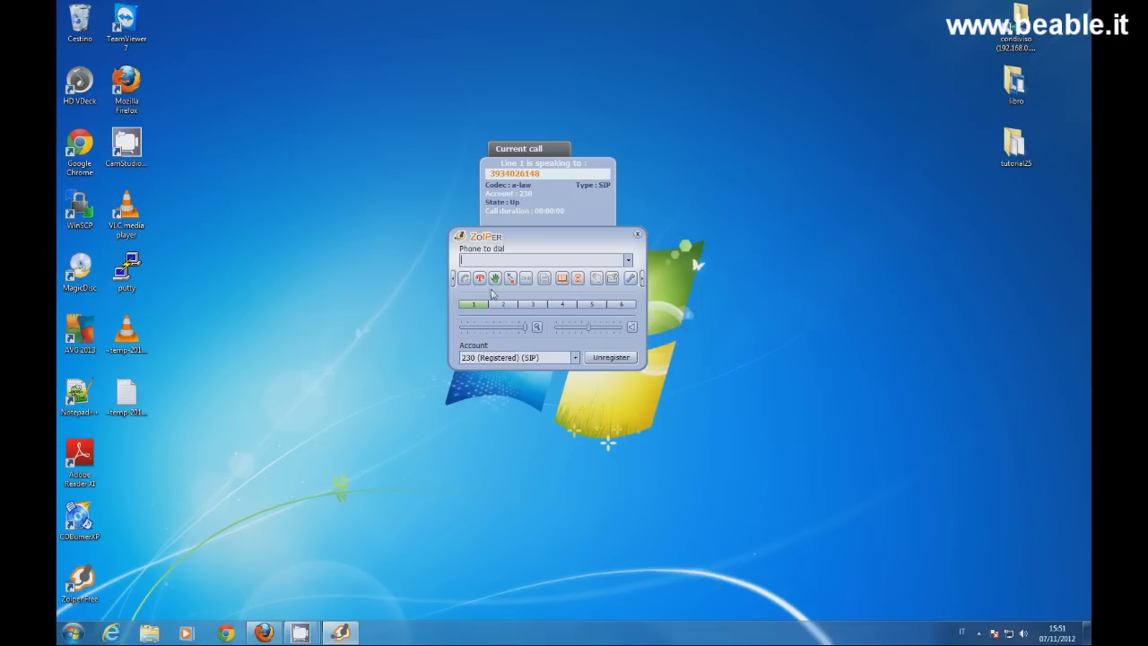